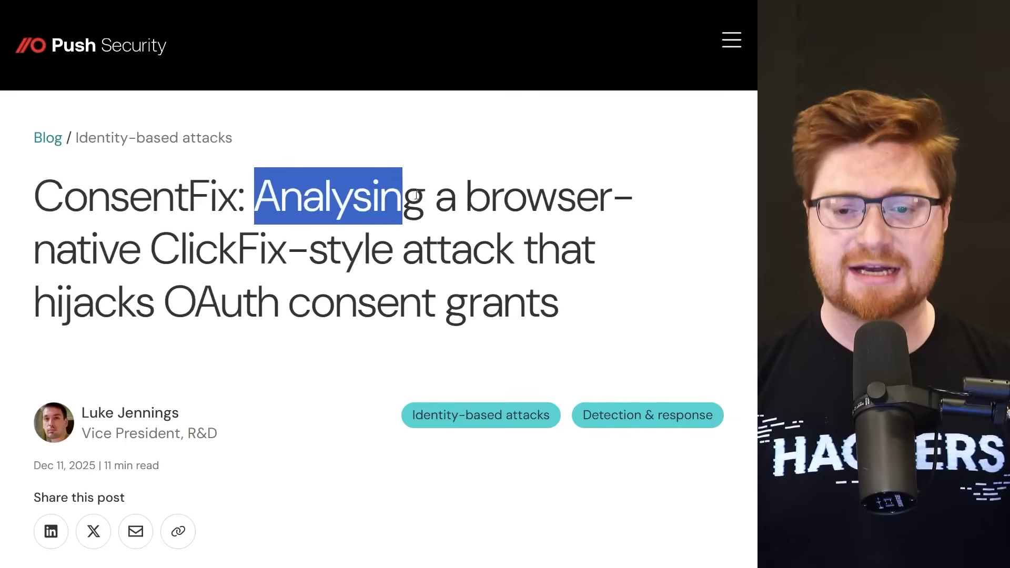
- Read the blog article's title and opening summary about the ConsentFix phishing technique, highlighting the key phrases
{"action": "left_click_drag", "start_coordinate": [151, 247], "coordinate": [505, 246]}
{"action": "left_click_drag", "start_coordinate": [164, 304], "coordinate": [573, 317]}
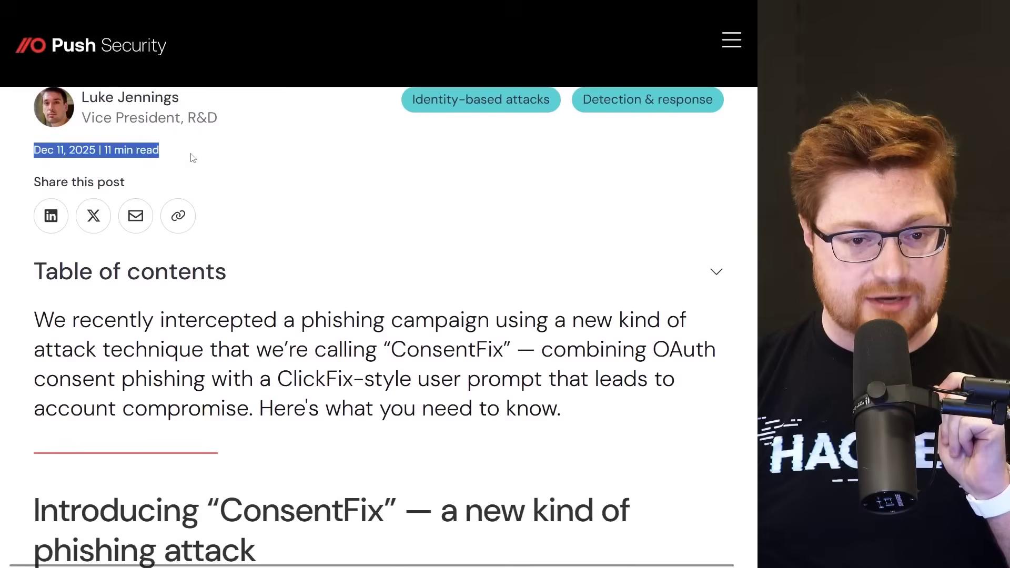
{"action": "left_click", "coordinate": [194, 158]}
{"action": "scroll", "coordinate": [356, 226], "scroll_direction": "down", "scroll_amount": 2}
{"action": "left_click_drag", "start_coordinate": [301, 215], "coordinate": [480, 228]}
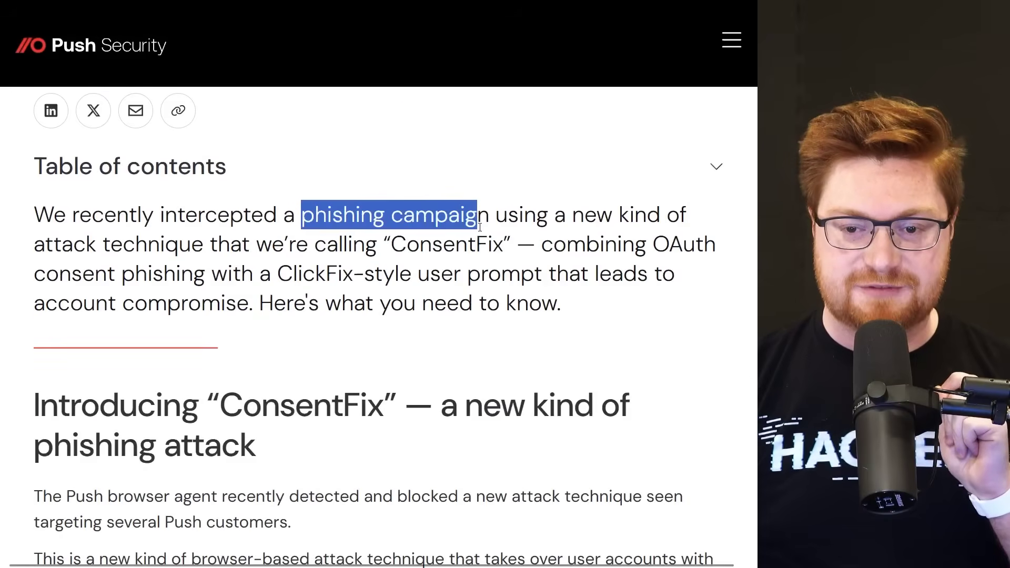
{"action": "left_click", "coordinate": [322, 234]}
{"action": "left_click_drag", "start_coordinate": [35, 242], "coordinate": [142, 244]}
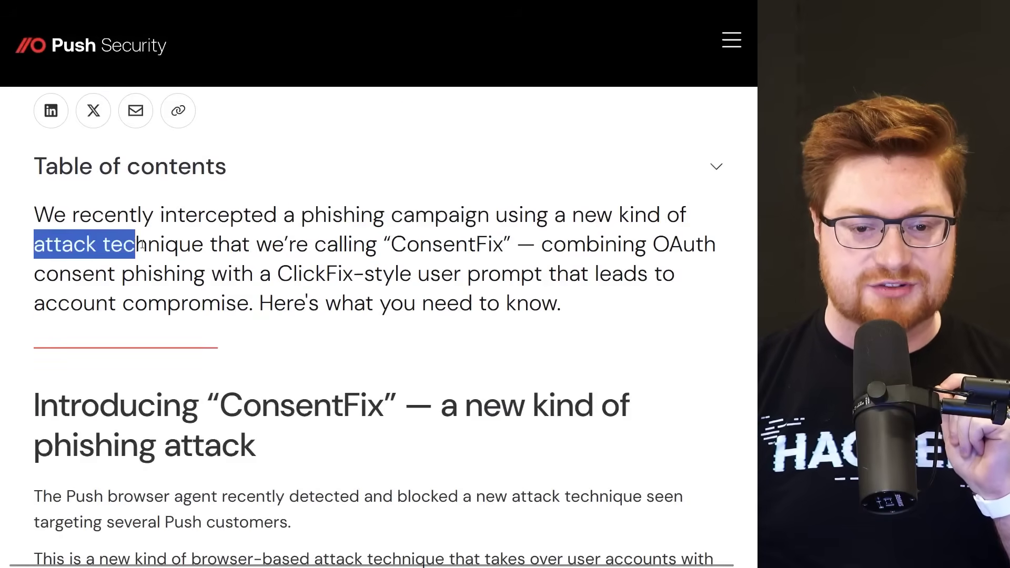
{"action": "left_click_drag", "start_coordinate": [387, 248], "coordinate": [506, 247]}
{"action": "left_click", "coordinate": [513, 253]}
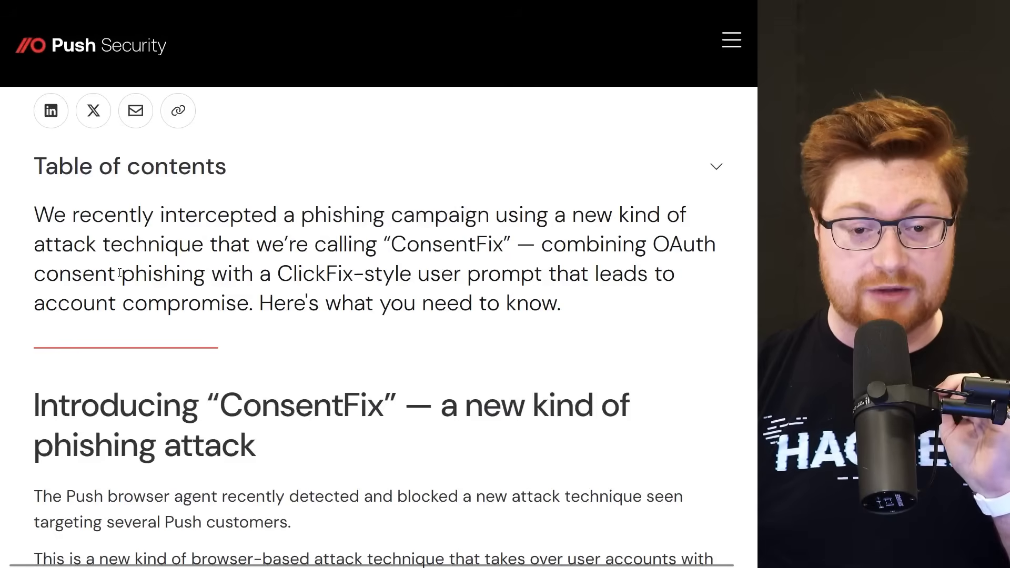
{"action": "left_click_drag", "start_coordinate": [273, 274], "coordinate": [420, 276]}
{"action": "left_click", "coordinate": [420, 278]}
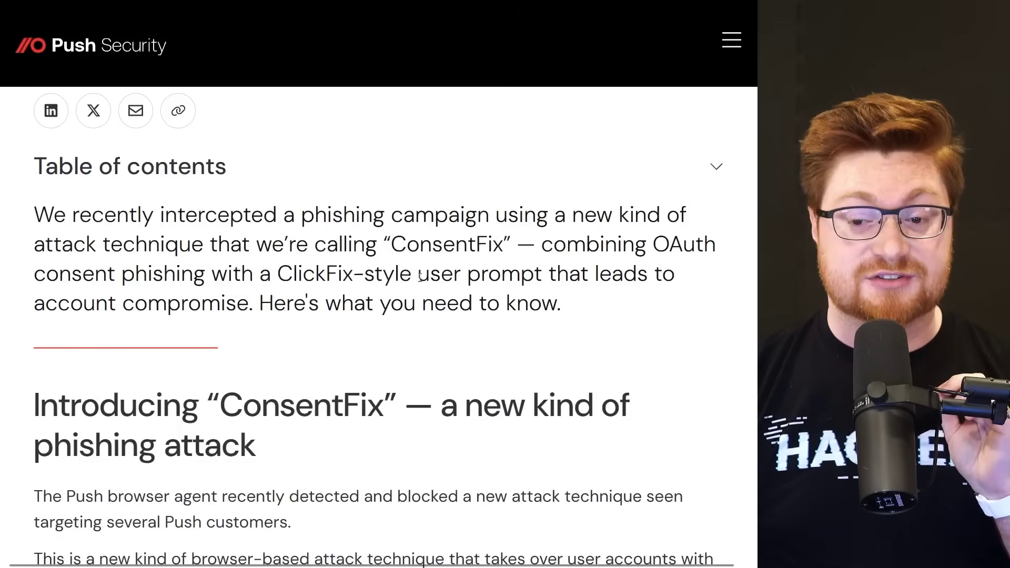
- Read the "Introducing ConsentFix" section through the authorization code flow explanation and the Microsoft identity platform diagram
{"action": "scroll", "coordinate": [506, 379], "scroll_direction": "down", "scroll_amount": 4}
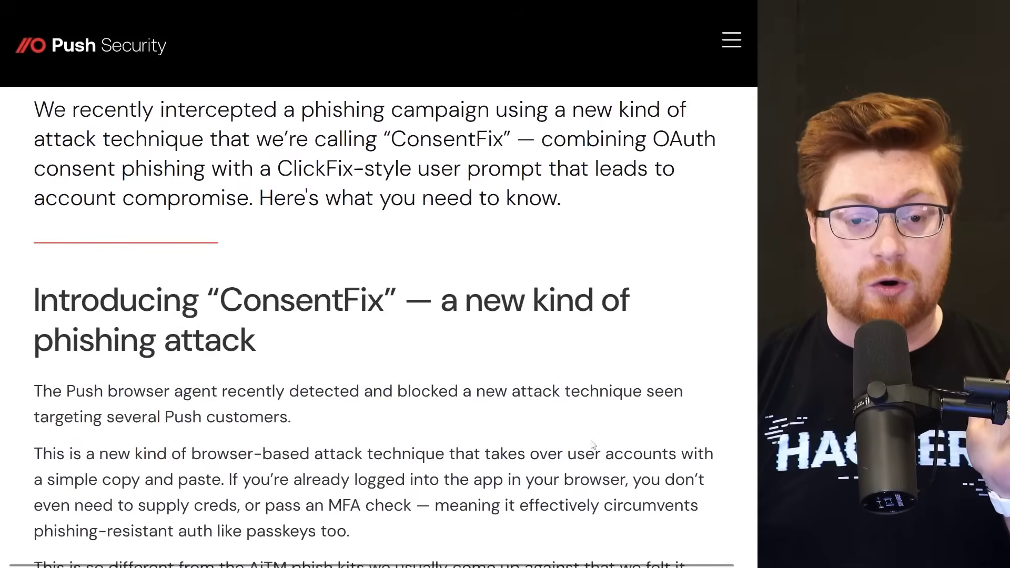
{"action": "scroll", "coordinate": [662, 527], "scroll_direction": "down", "scroll_amount": 2}
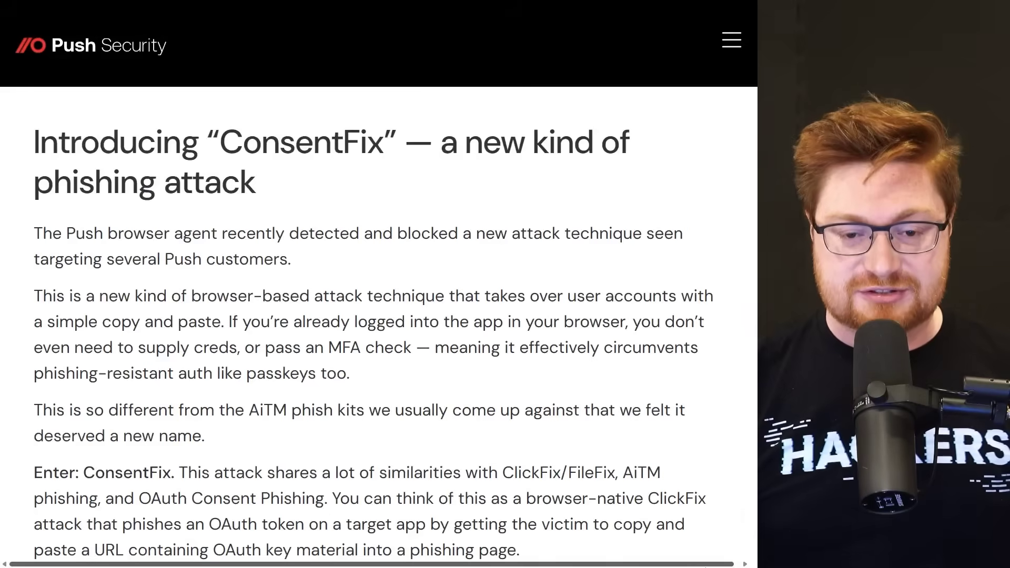
{"action": "scroll", "coordinate": [373, 331], "scroll_direction": "down", "scroll_amount": 3}
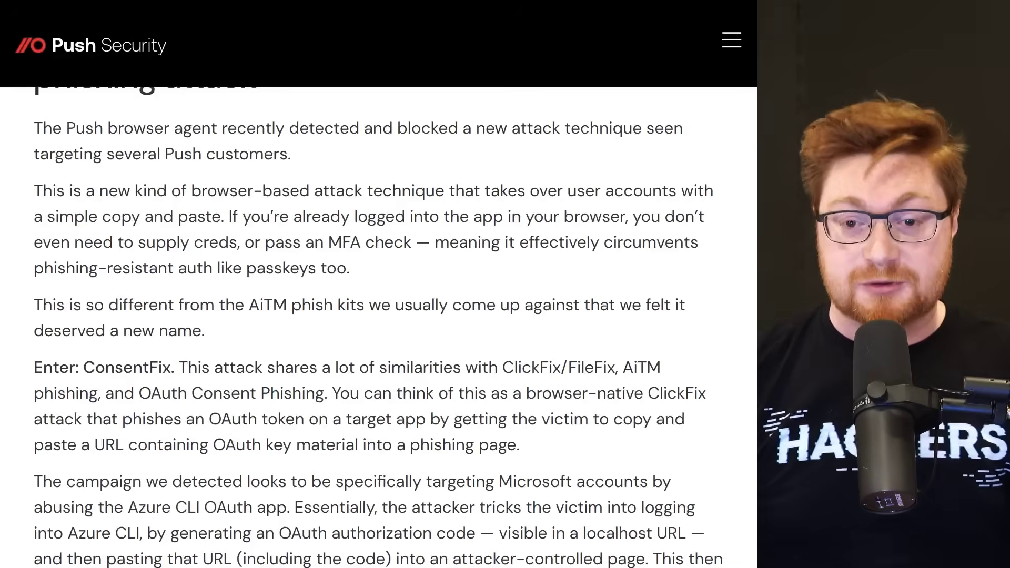
{"action": "scroll", "coordinate": [378, 326], "scroll_direction": "down", "scroll_amount": 1}
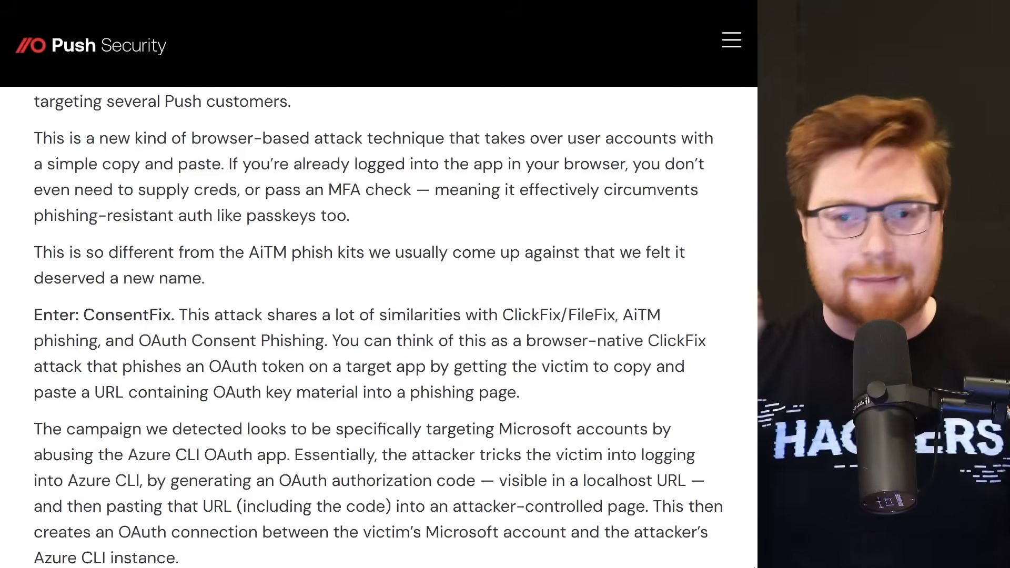
{"action": "scroll", "coordinate": [746, 547], "scroll_direction": "down", "scroll_amount": 2}
{"action": "scroll", "coordinate": [747, 547], "scroll_direction": "down", "scroll_amount": 6}
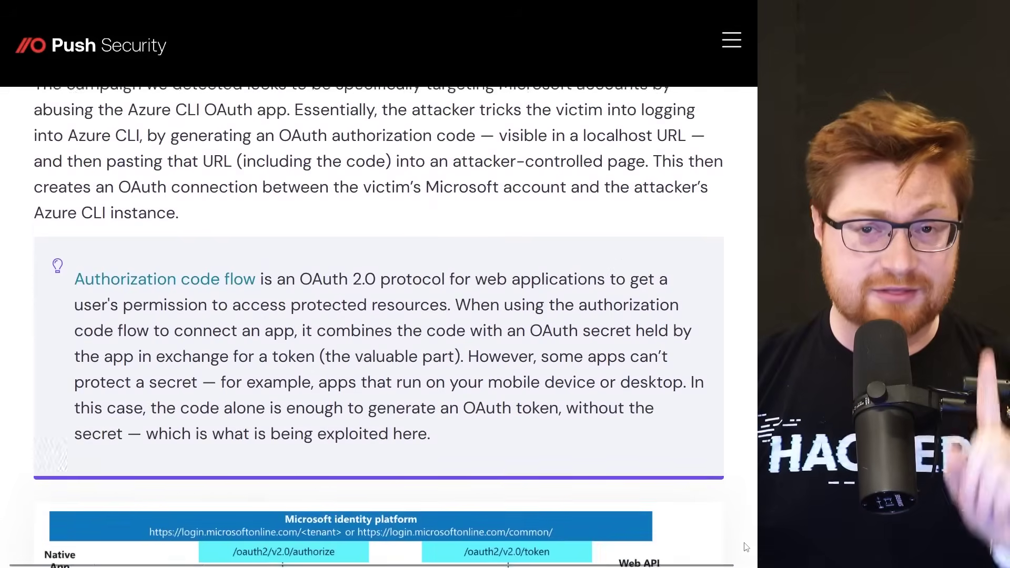
{"action": "scroll", "coordinate": [746, 547], "scroll_direction": "down", "scroll_amount": 7}
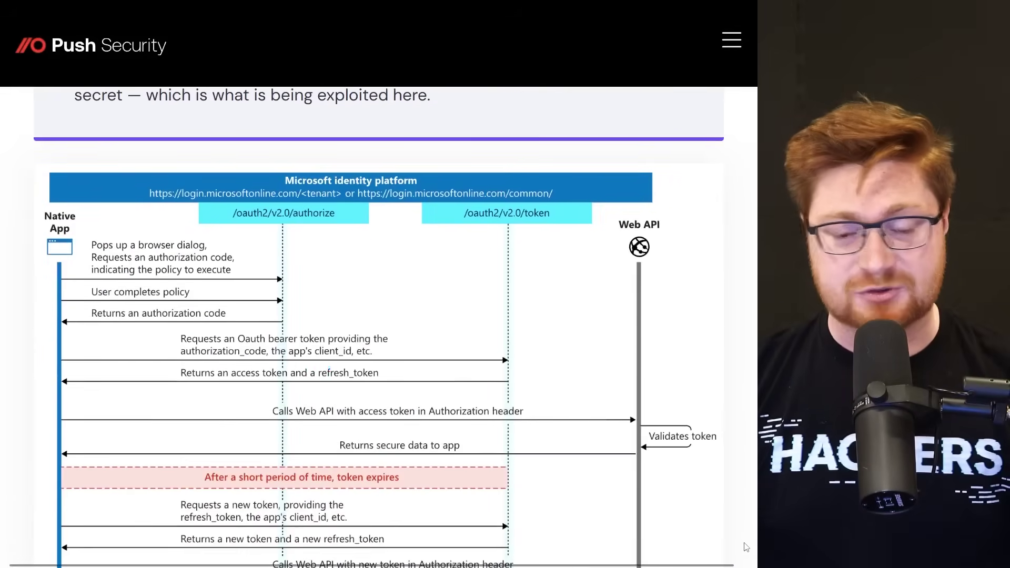
{"action": "scroll", "coordinate": [746, 547], "scroll_direction": "down", "scroll_amount": 6}
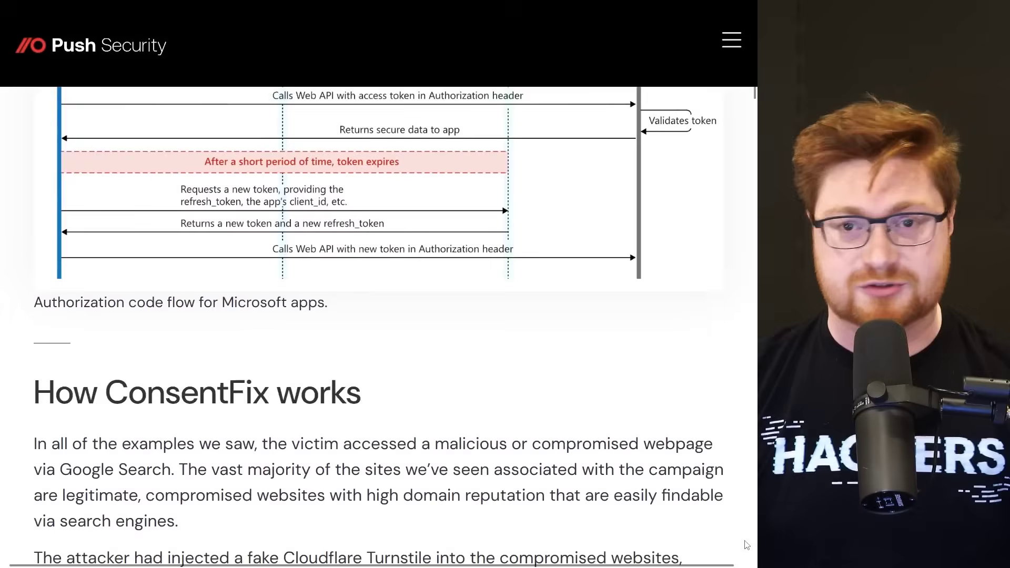
- Read the opening paragraphs of "How ConsentFix works", highlighting how victims reach compromised pages and the injected fake Cloudflare Turnstile
{"action": "scroll", "coordinate": [746, 546], "scroll_direction": "down", "scroll_amount": 3}
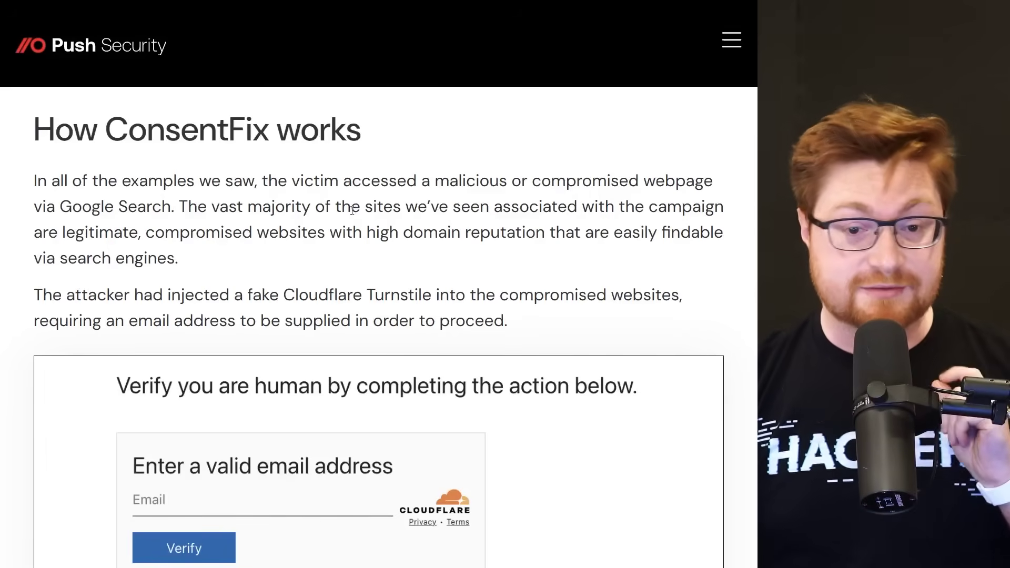
{"action": "left_click_drag", "start_coordinate": [263, 181], "coordinate": [705, 179]}
{"action": "left_click", "coordinate": [267, 207]}
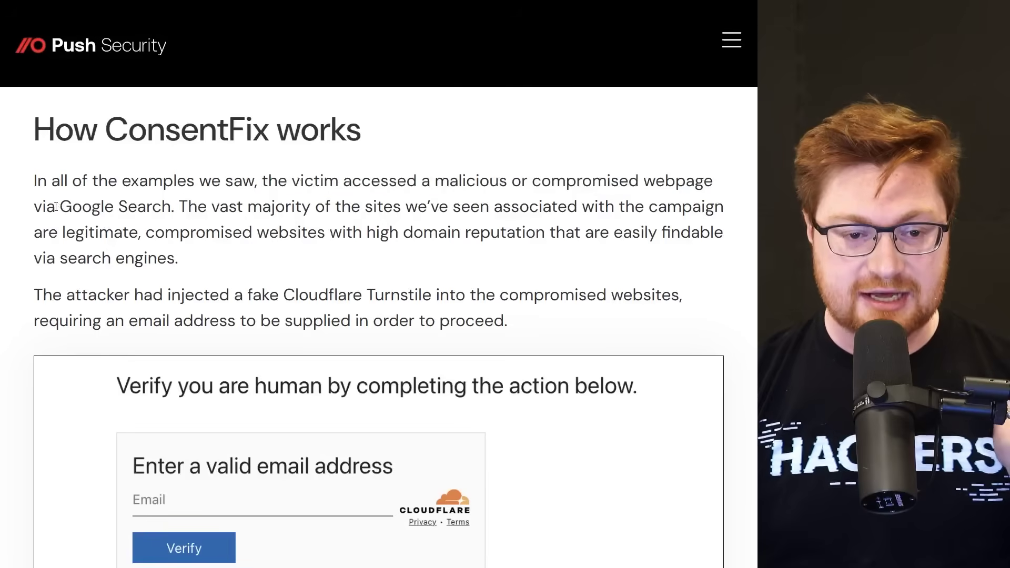
{"action": "left_click", "coordinate": [175, 206]}
{"action": "scroll", "coordinate": [173, 211], "scroll_direction": "down", "scroll_amount": 2}
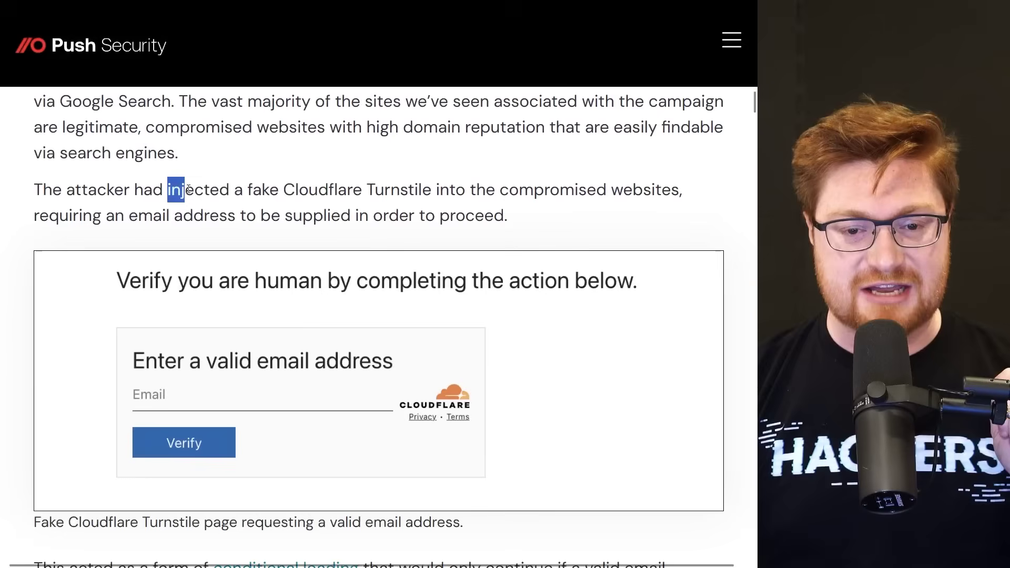
{"action": "left_click_drag", "start_coordinate": [188, 190], "coordinate": [311, 188]}
{"action": "left_click", "coordinate": [431, 197]}
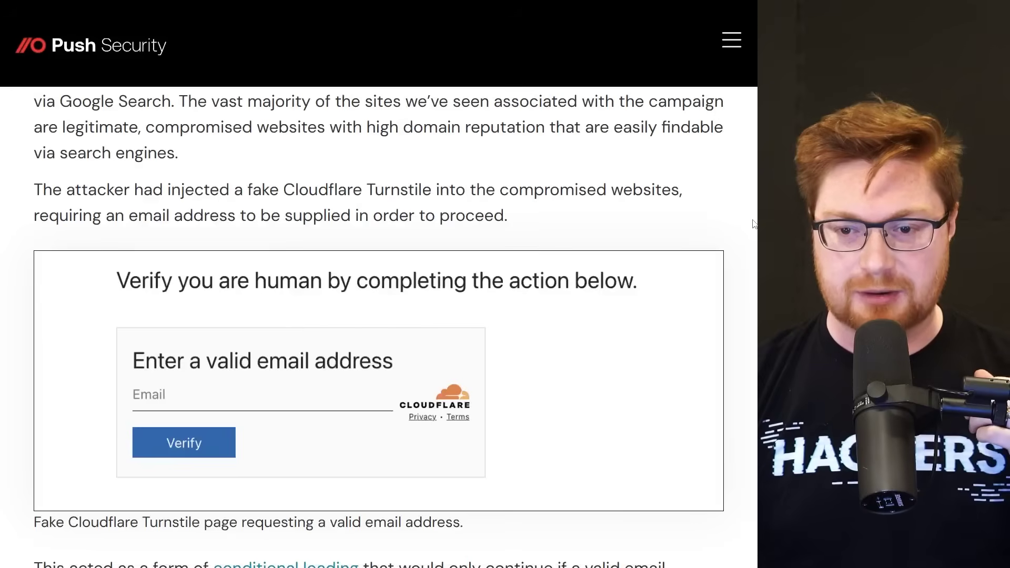
- Examine the fake Turnstile screenshot and the paragraphs on conditional loading and the target domain list, highlighting the key passages
{"action": "scroll", "coordinate": [737, 227], "scroll_direction": "down", "scroll_amount": 1}
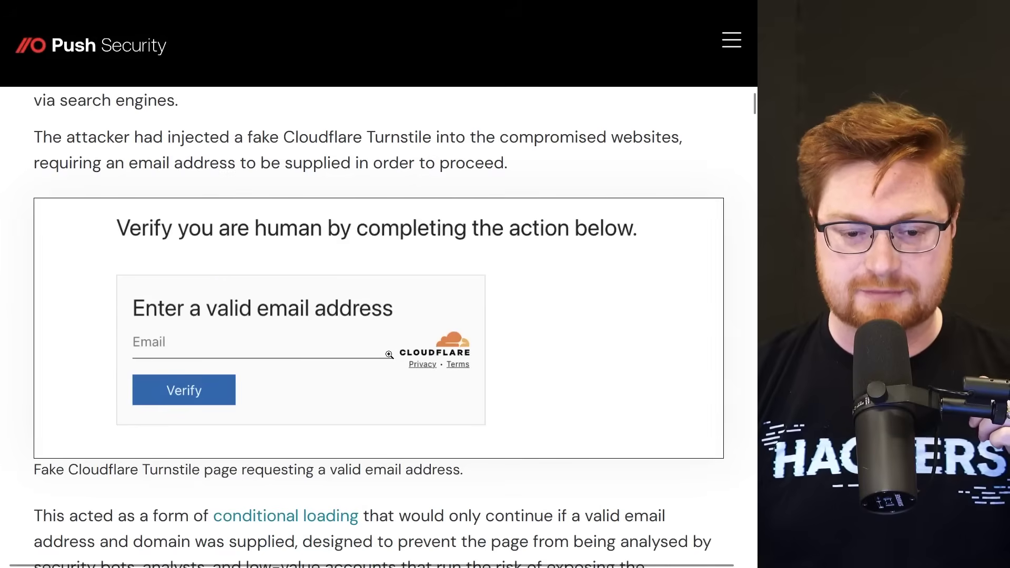
{"action": "scroll", "coordinate": [390, 355], "scroll_direction": "down", "scroll_amount": 6}
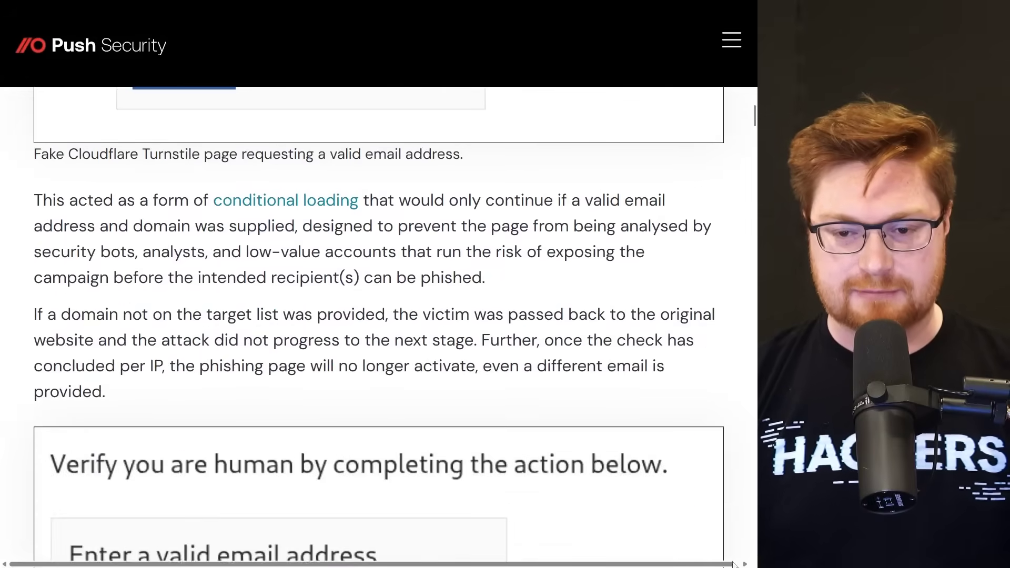
{"action": "left_click_drag", "start_coordinate": [212, 201], "coordinate": [640, 192]}
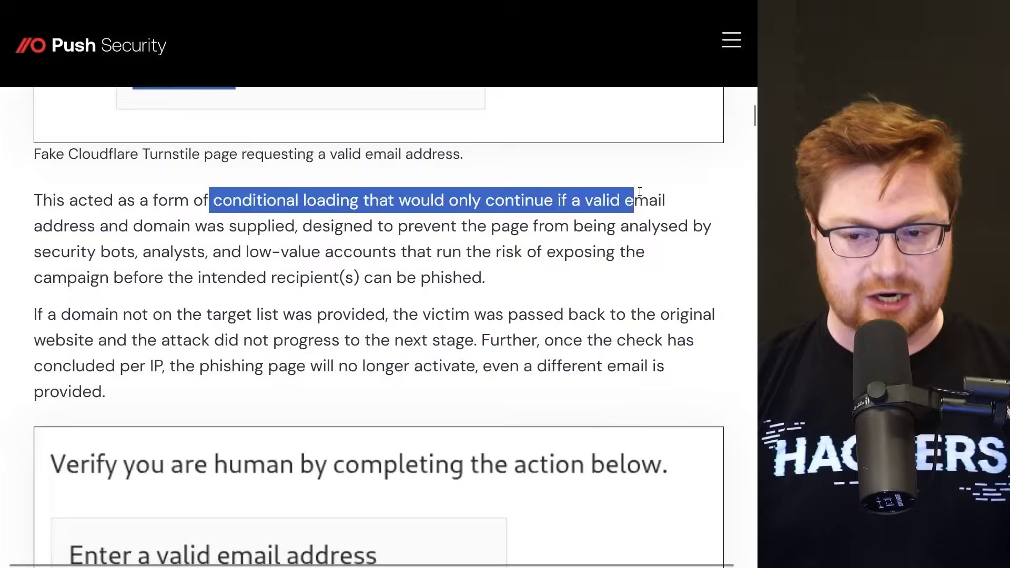
{"action": "left_click", "coordinate": [673, 199]}
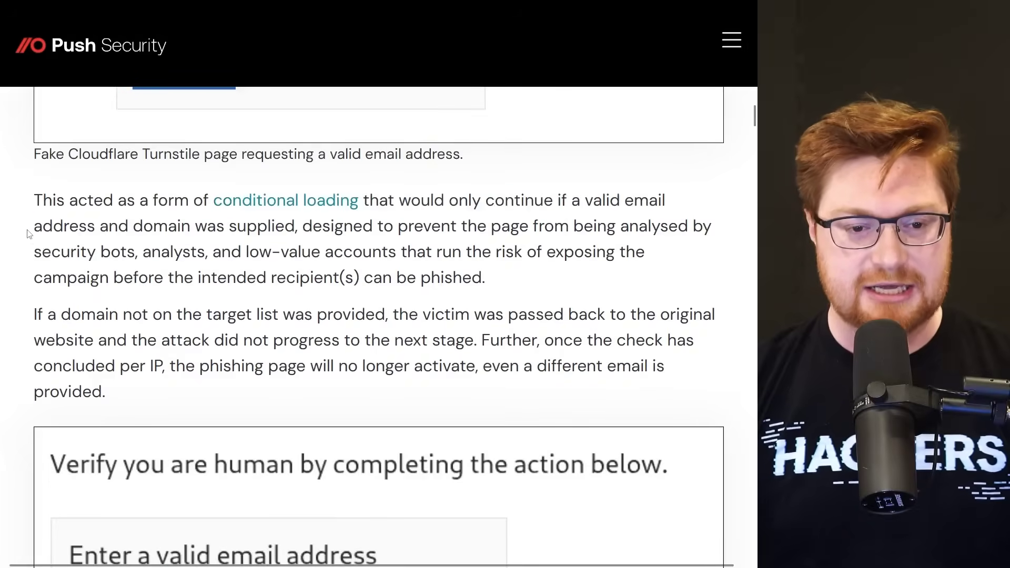
{"action": "left_click_drag", "start_coordinate": [29, 234], "coordinate": [258, 227]}
{"action": "left_click", "coordinate": [295, 227]}
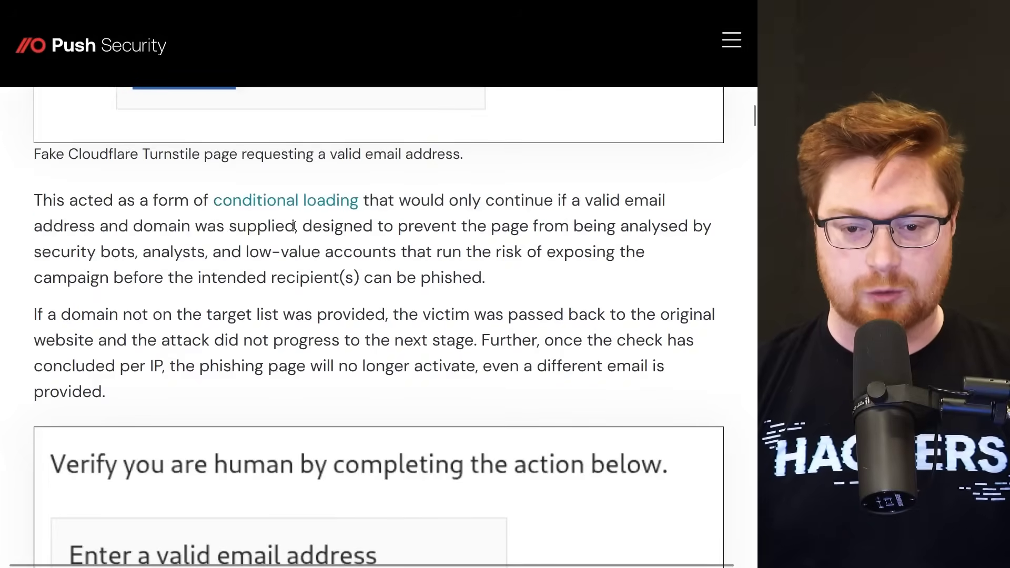
{"action": "scroll", "coordinate": [227, 269], "scroll_direction": "down", "scroll_amount": 1}
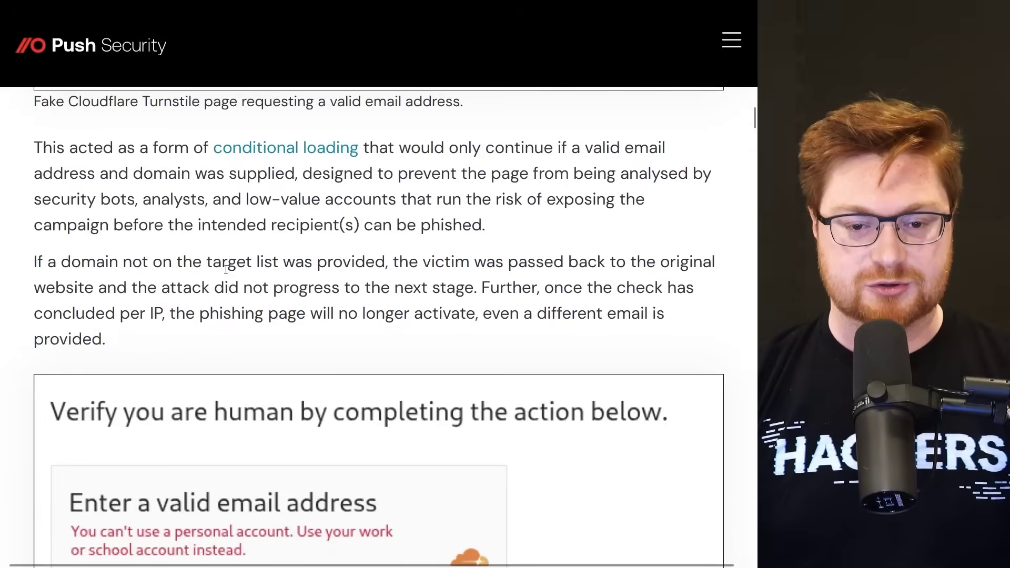
{"action": "left_click_drag", "start_coordinate": [225, 260], "coordinate": [284, 261]}
{"action": "left_click", "coordinate": [344, 252]}
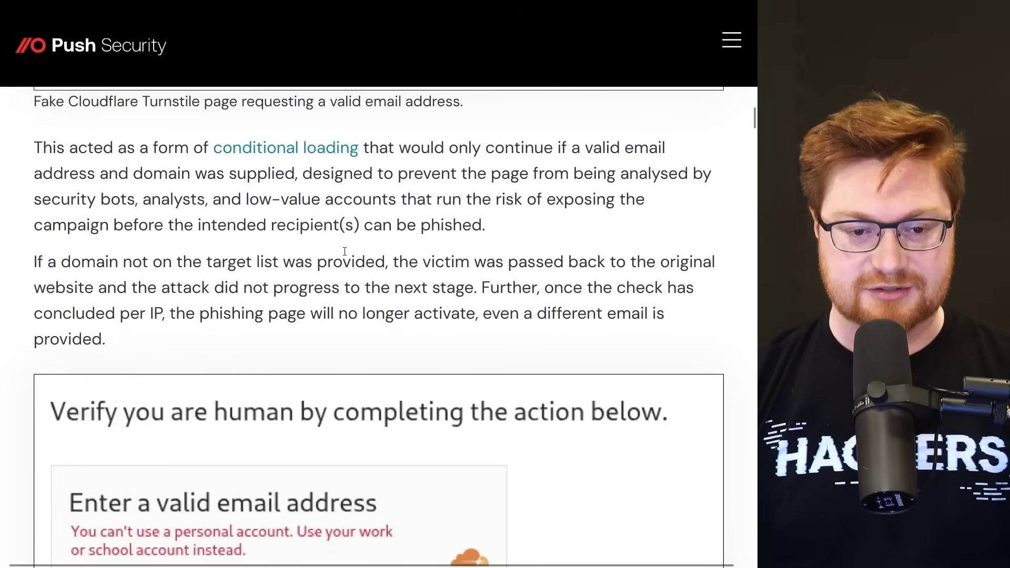
{"action": "scroll", "coordinate": [346, 251], "scroll_direction": "down", "scroll_amount": 1}
{"action": "left_click_drag", "start_coordinate": [477, 240], "coordinate": [43, 251]}
{"action": "left_click", "coordinate": [670, 272]}
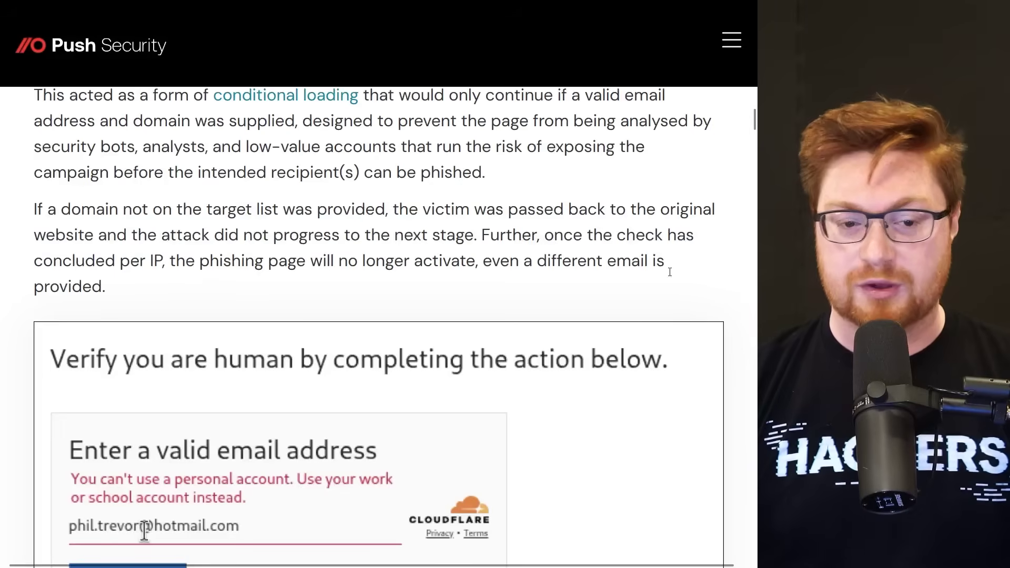
- Examine the screenshots of the personal email prompt and the "Paste URL to allow access" verification page
{"action": "scroll", "coordinate": [738, 301], "scroll_direction": "down", "scroll_amount": 3}
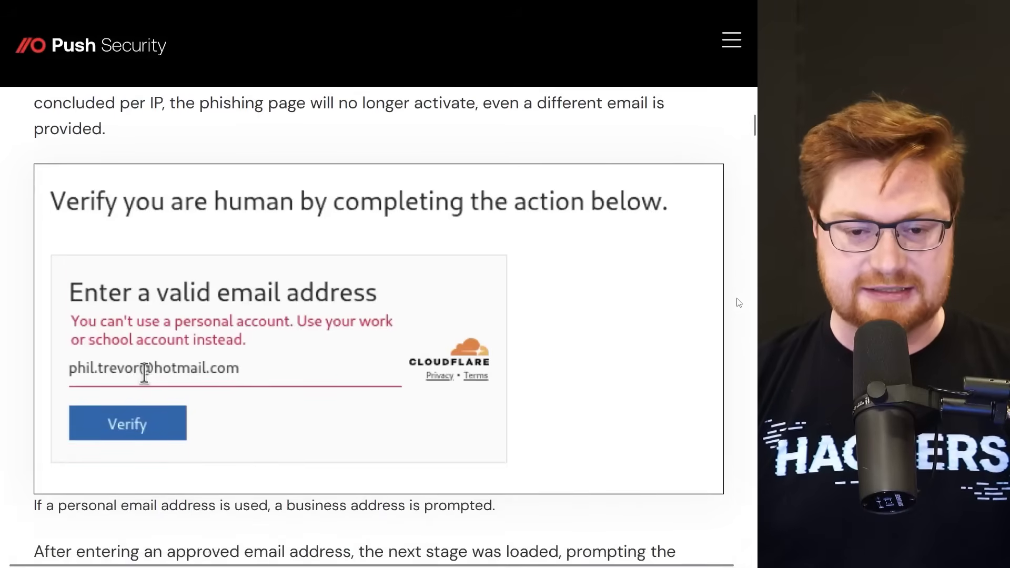
{"action": "scroll", "coordinate": [739, 303], "scroll_direction": "down", "scroll_amount": 1}
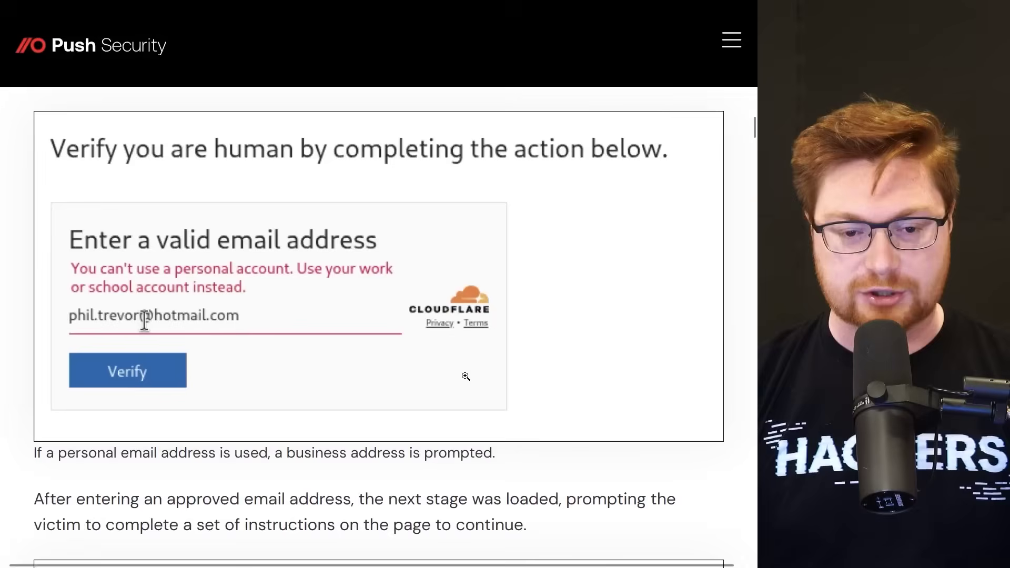
{"action": "scroll", "coordinate": [702, 485], "scroll_direction": "down", "scroll_amount": 3}
{"action": "scroll", "coordinate": [735, 514], "scroll_direction": "down", "scroll_amount": 2}
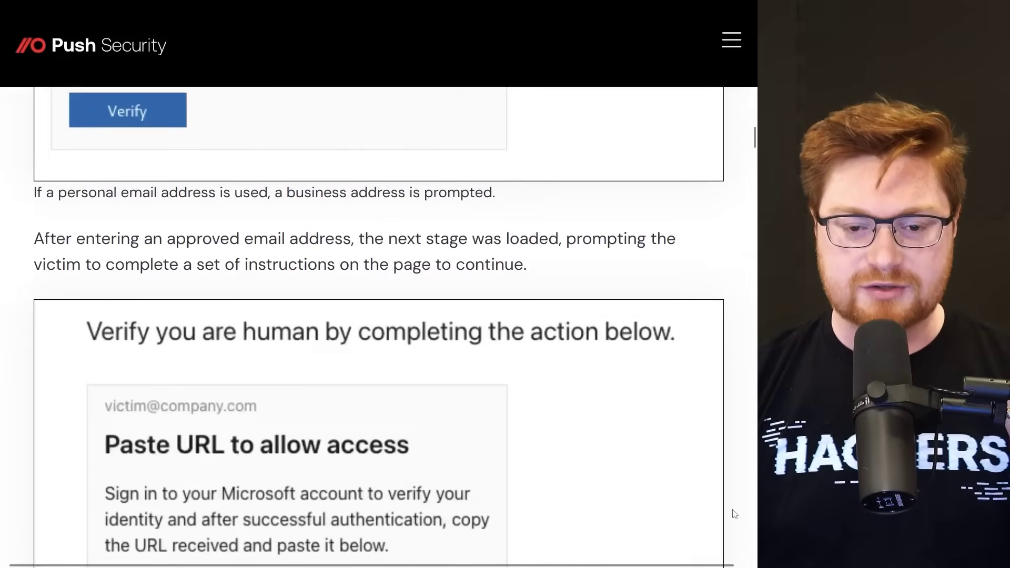
{"action": "scroll", "coordinate": [735, 514], "scroll_direction": "down", "scroll_amount": 2}
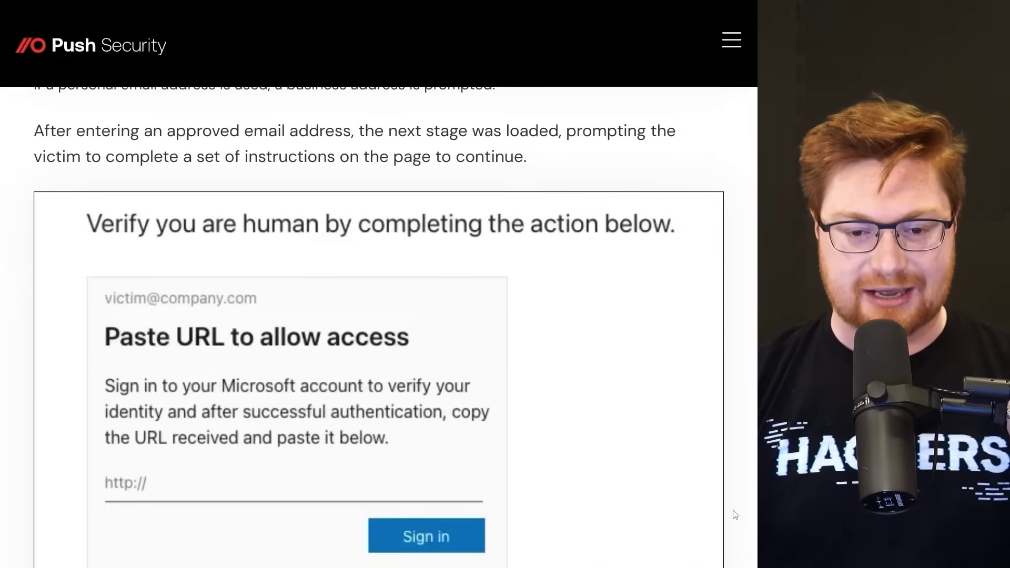
{"action": "scroll", "coordinate": [735, 514], "scroll_direction": "down", "scroll_amount": 1}
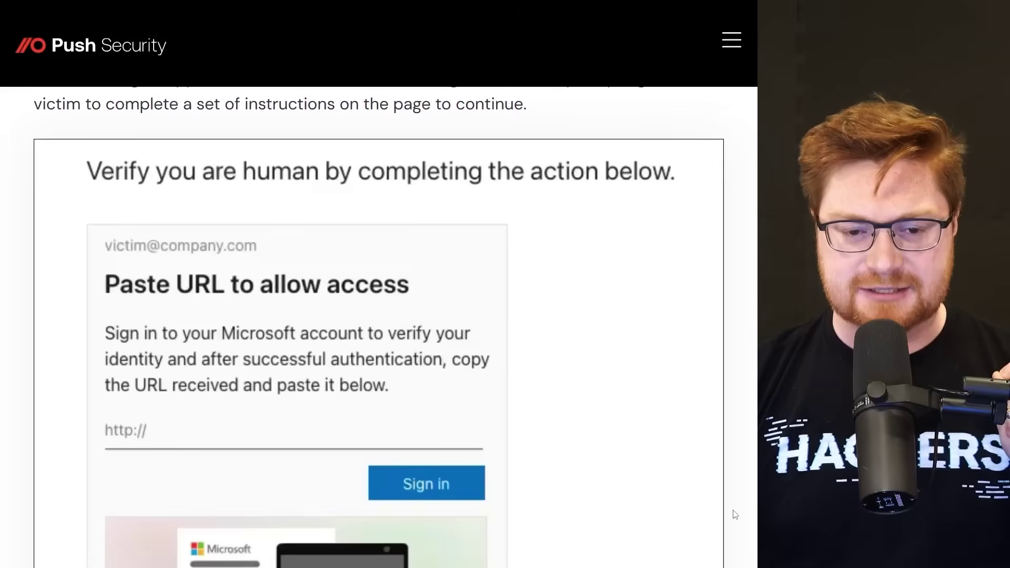
{"action": "scroll", "coordinate": [735, 514], "scroll_direction": "down", "scroll_amount": 2}
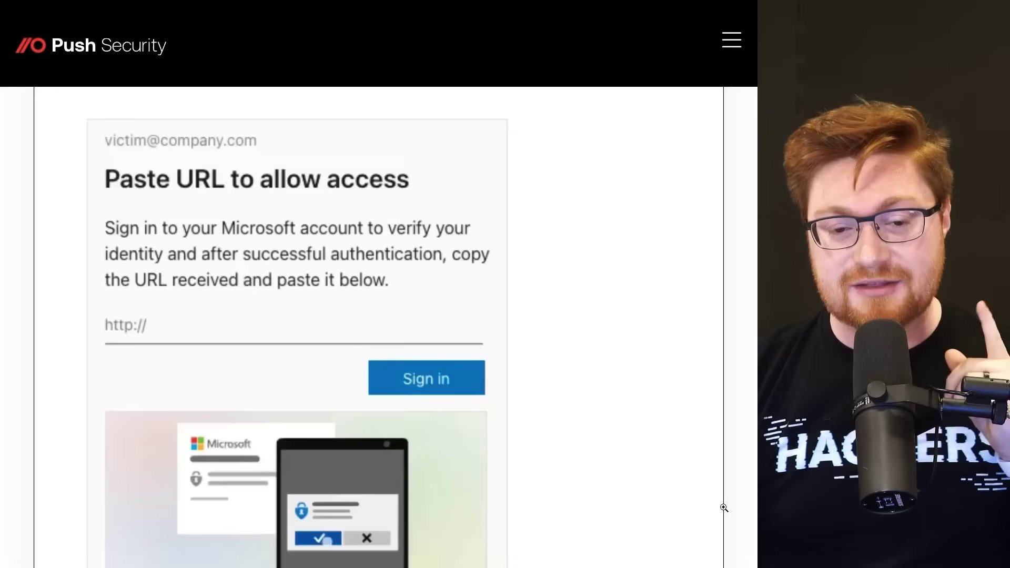
{"action": "scroll", "coordinate": [727, 513], "scroll_direction": "down", "scroll_amount": 3}
{"action": "scroll", "coordinate": [724, 508], "scroll_direction": "down", "scroll_amount": 5}
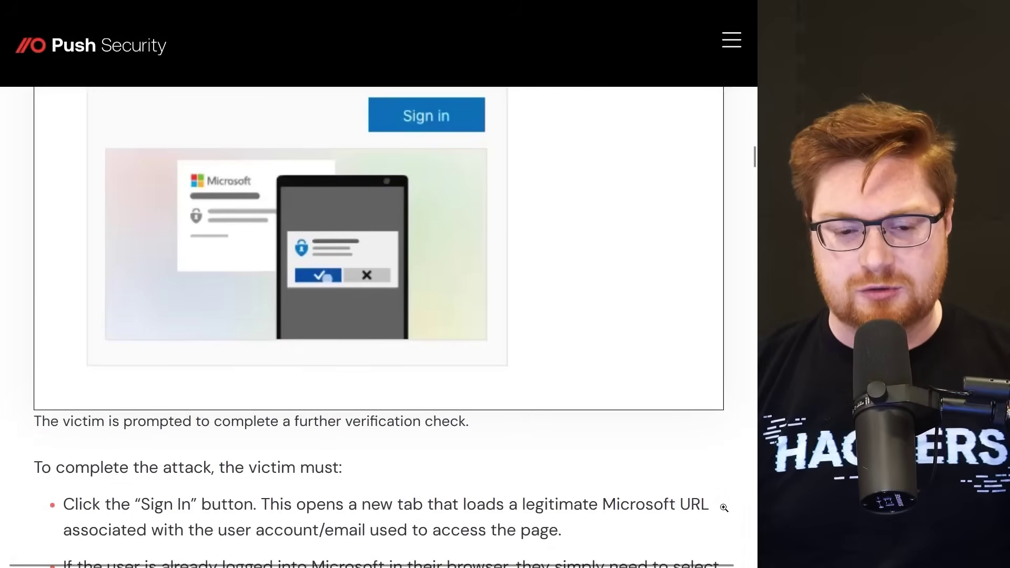
- Read the list of actions the victim must complete, comparing it with the "Paste URL to allow access" screenshot
{"action": "scroll", "coordinate": [727, 512], "scroll_direction": "down", "scroll_amount": 2}
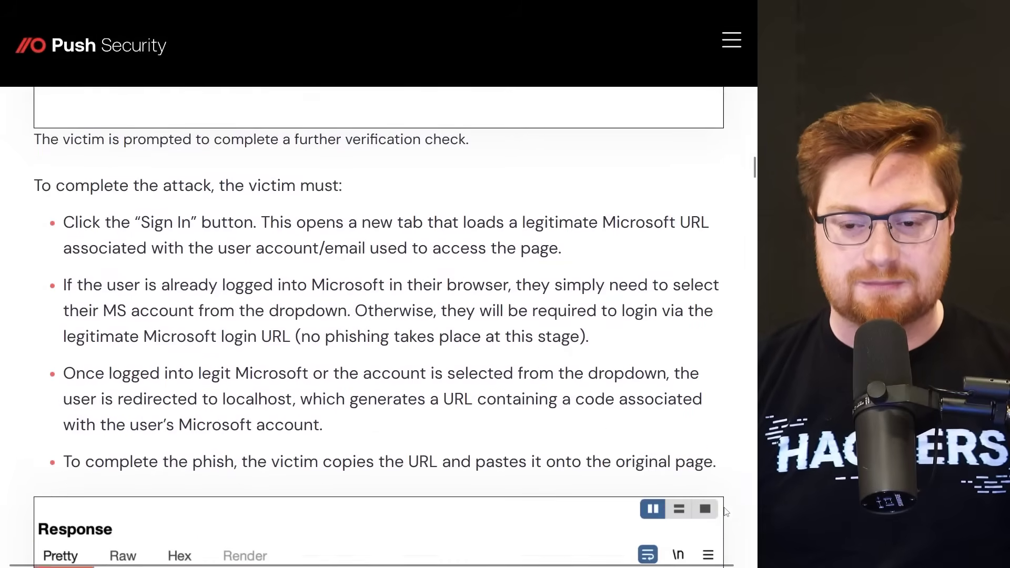
{"action": "scroll", "coordinate": [728, 512], "scroll_direction": "up", "scroll_amount": 9}
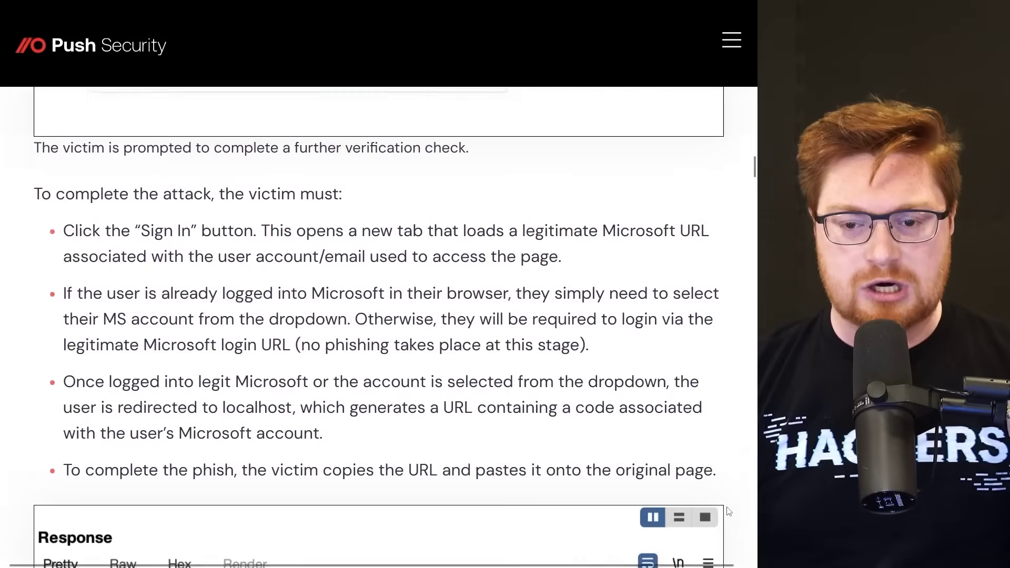
{"action": "scroll", "coordinate": [180, 218], "scroll_direction": "up", "scroll_amount": 1}
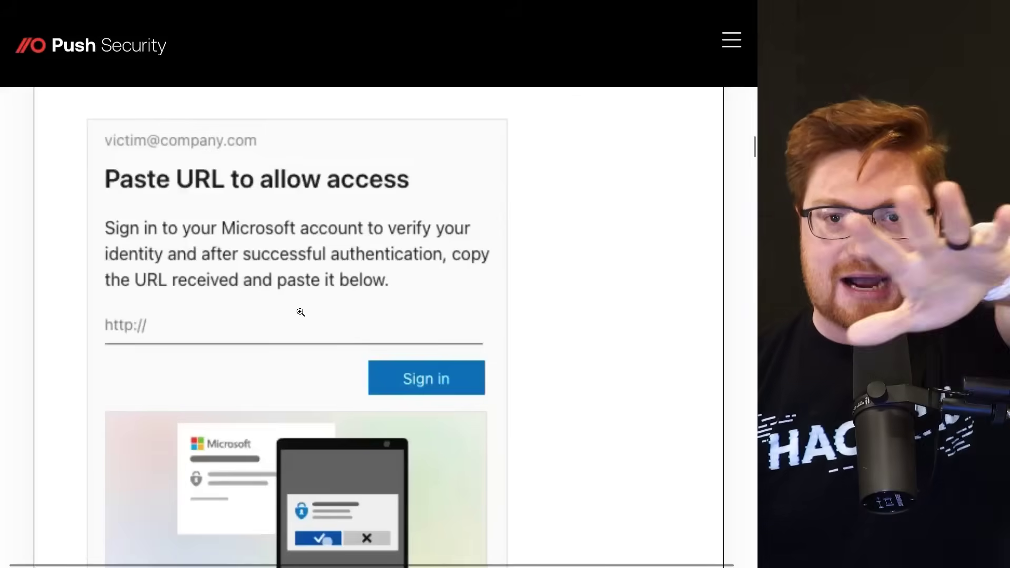
{"action": "scroll", "coordinate": [648, 391], "scroll_direction": "down", "scroll_amount": 3}
{"action": "scroll", "coordinate": [649, 391], "scroll_direction": "down", "scroll_amount": 9}
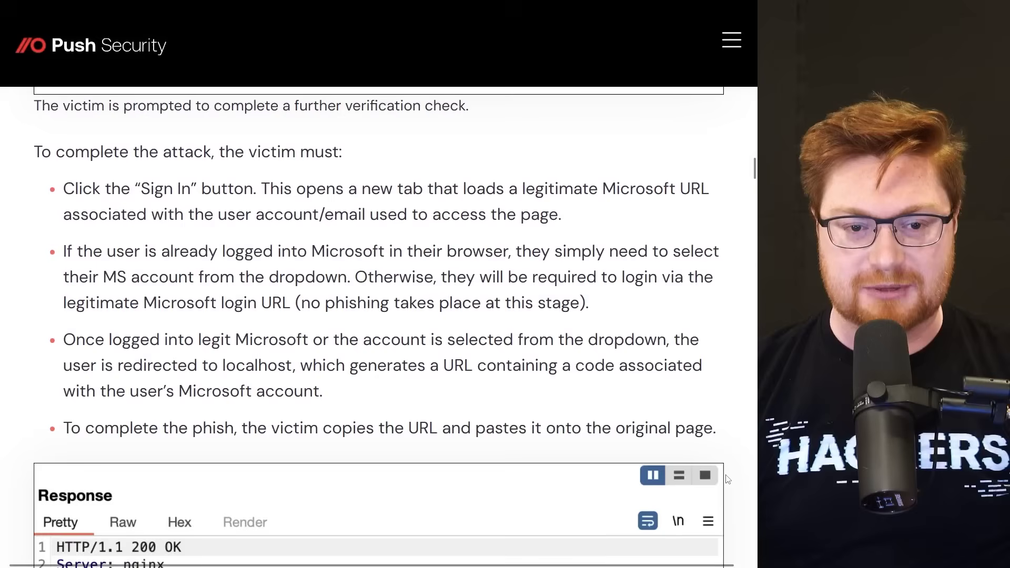
- Examine the malicious page's HTTP response, the localhost redirect screenshot and the "Paste URL to allow access" page with the pasted localhost URL
{"action": "scroll", "coordinate": [727, 479], "scroll_direction": "down", "scroll_amount": 8}
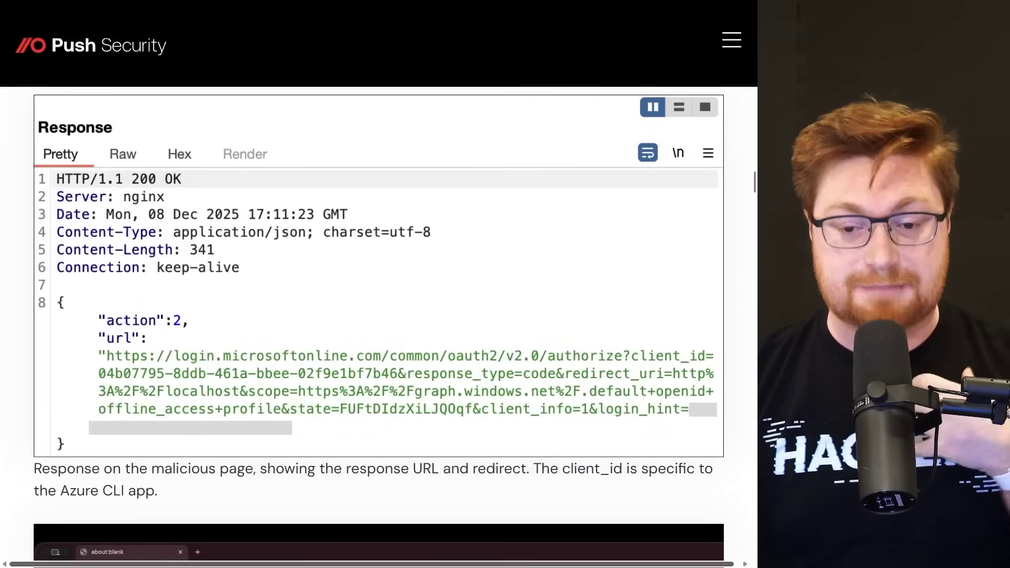
{"action": "scroll", "coordinate": [736, 561], "scroll_direction": "down", "scroll_amount": 7}
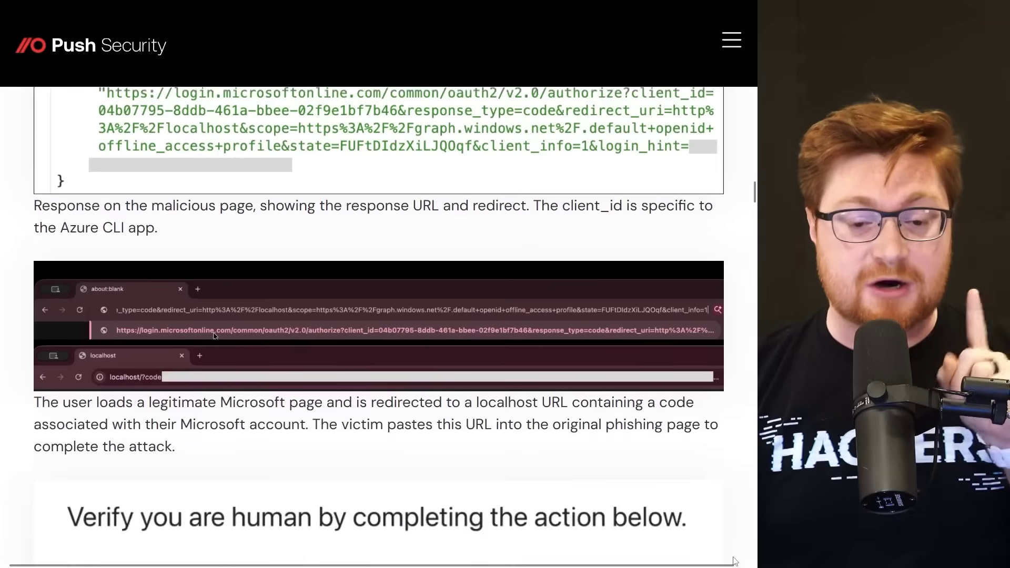
{"action": "scroll", "coordinate": [736, 561], "scroll_direction": "down", "scroll_amount": 1}
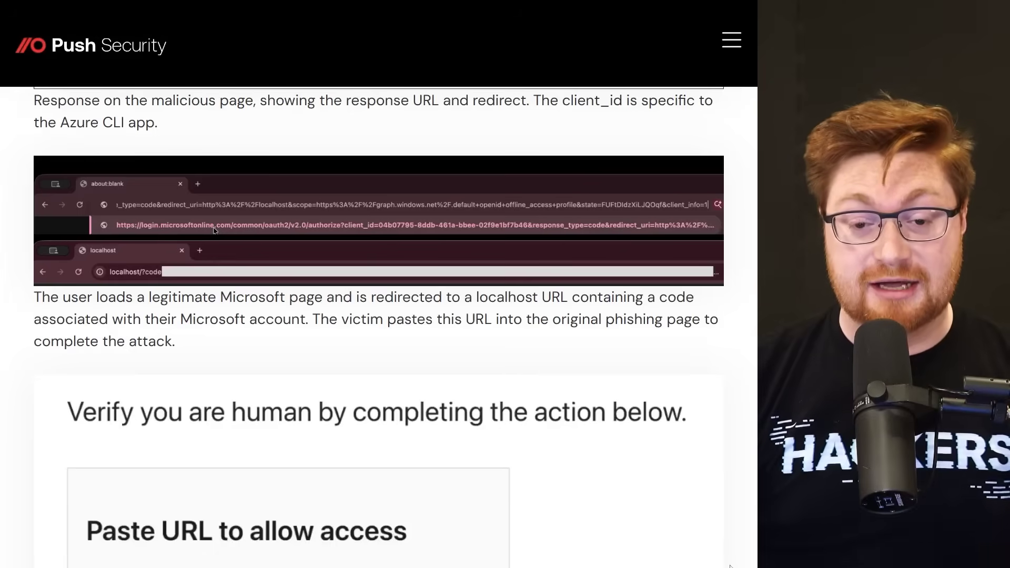
{"action": "scroll", "coordinate": [731, 566], "scroll_direction": "down", "scroll_amount": 5}
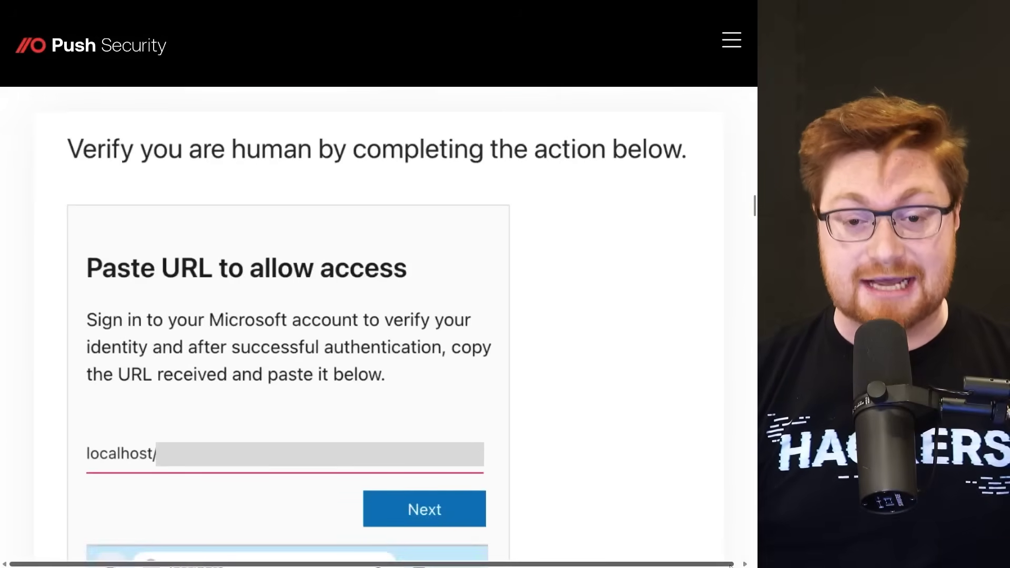
{"action": "scroll", "coordinate": [730, 566], "scroll_direction": "down", "scroll_amount": 1}
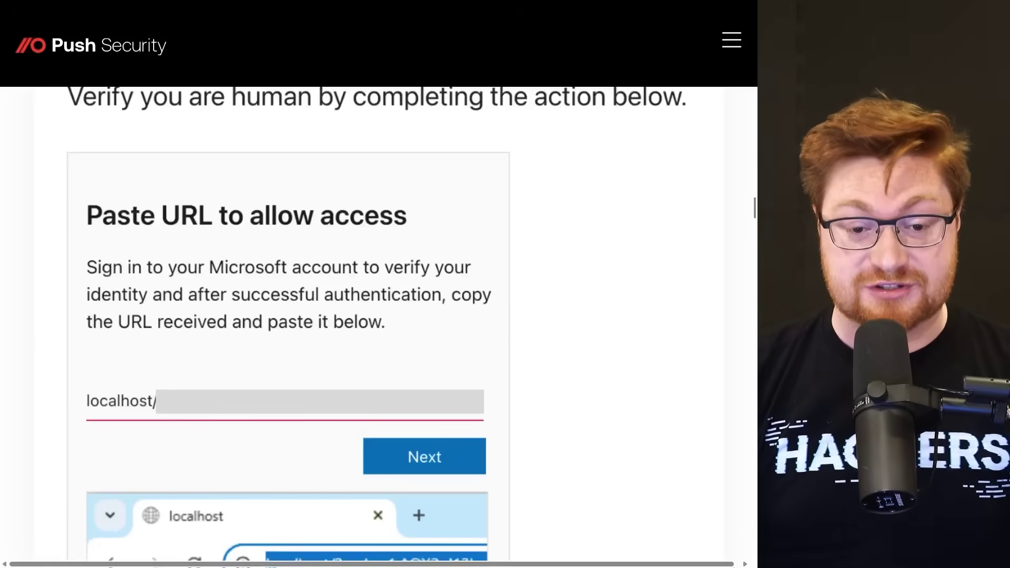
- Read the paragraphs on the attacker's resulting Microsoft account access and the opening of "The next evolution of ClickFix?"
{"action": "scroll", "coordinate": [369, 326], "scroll_direction": "down", "scroll_amount": 9}
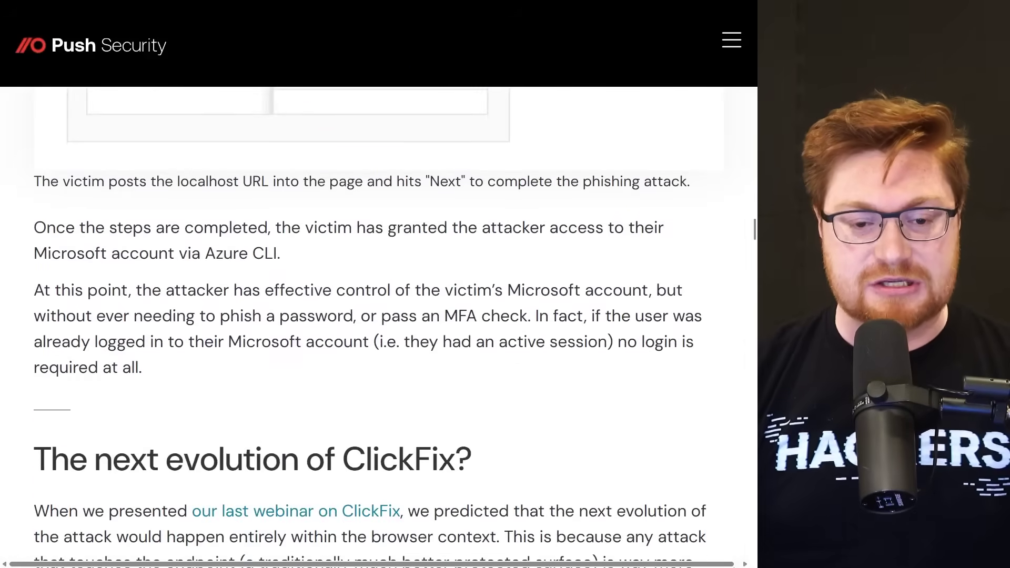
{"action": "scroll", "coordinate": [369, 326], "scroll_direction": "down", "scroll_amount": 1}
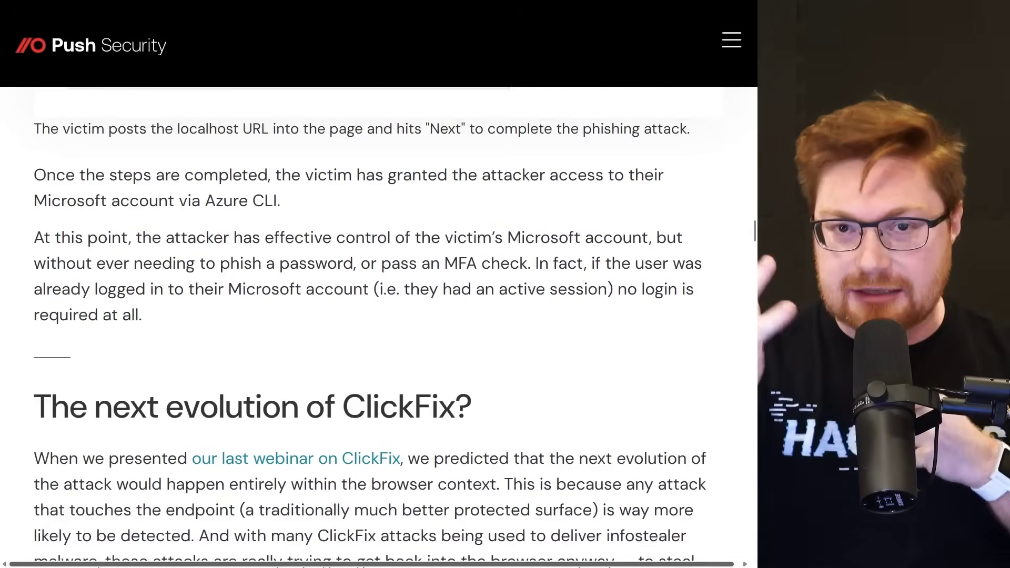
{"action": "scroll", "coordinate": [735, 562], "scroll_direction": "down", "scroll_amount": 4}
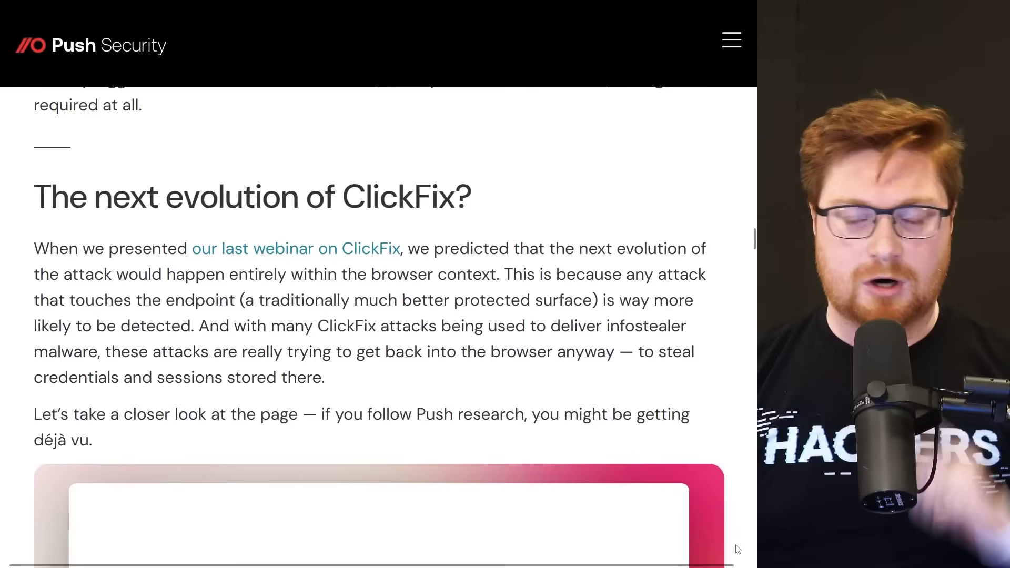
- Find the embedded video of the phishing page under "The next evolution of ClickFix?" and expand it to full screen
{"action": "scroll", "coordinate": [736, 548], "scroll_direction": "down", "scroll_amount": 3}
{"action": "scroll", "coordinate": [738, 549], "scroll_direction": "down", "scroll_amount": 3}
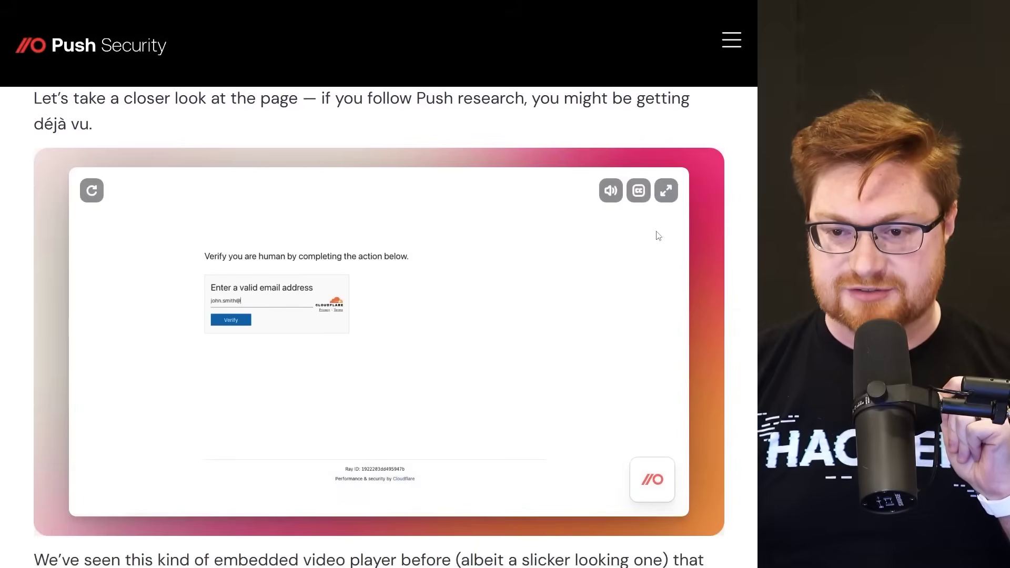
{"action": "left_click", "coordinate": [666, 190]}
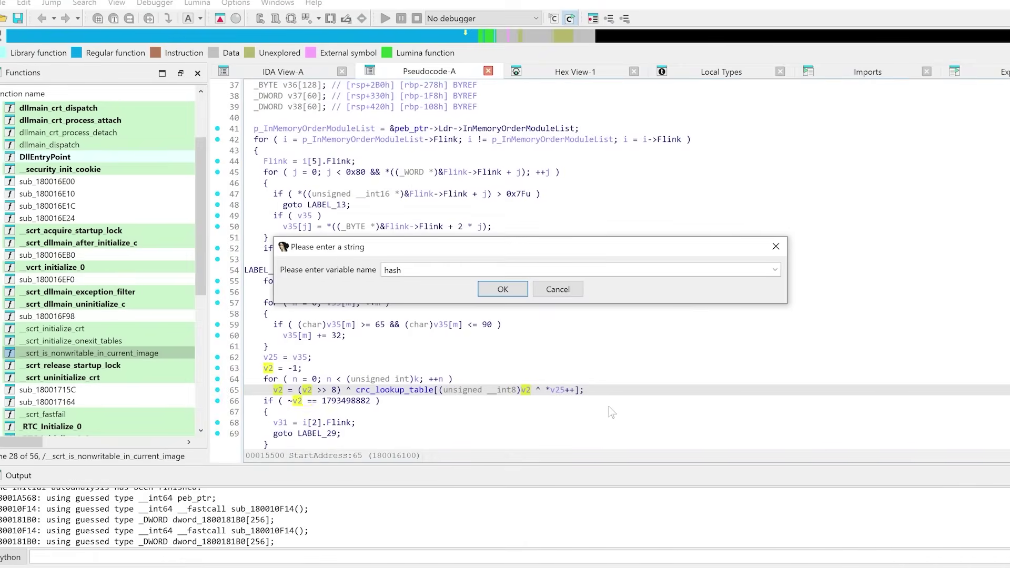
- In IDA, rename the variable v2 in the CRC lookup loop of the pseudocode as hash
{"action": "key", "text": "Return"}
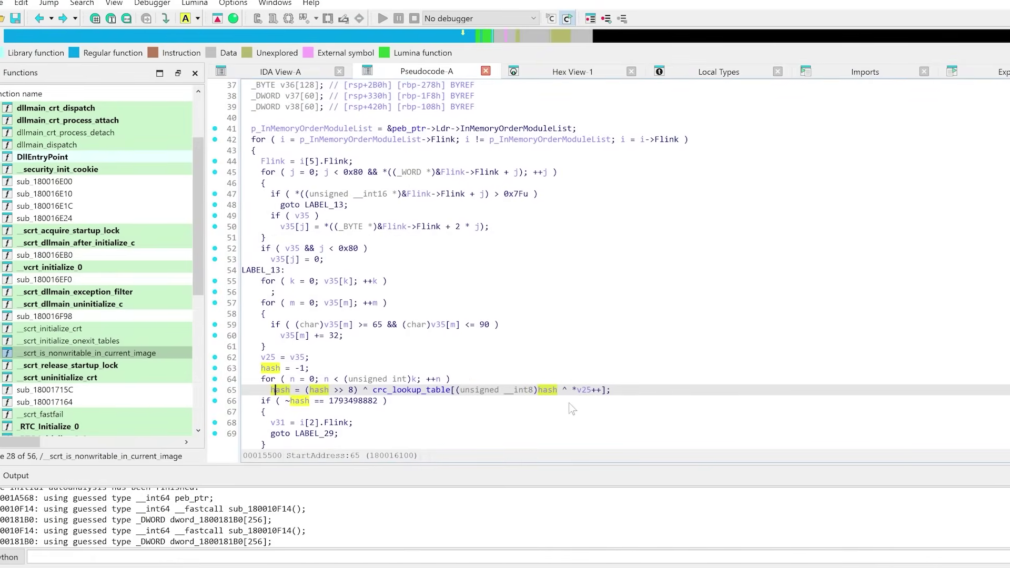
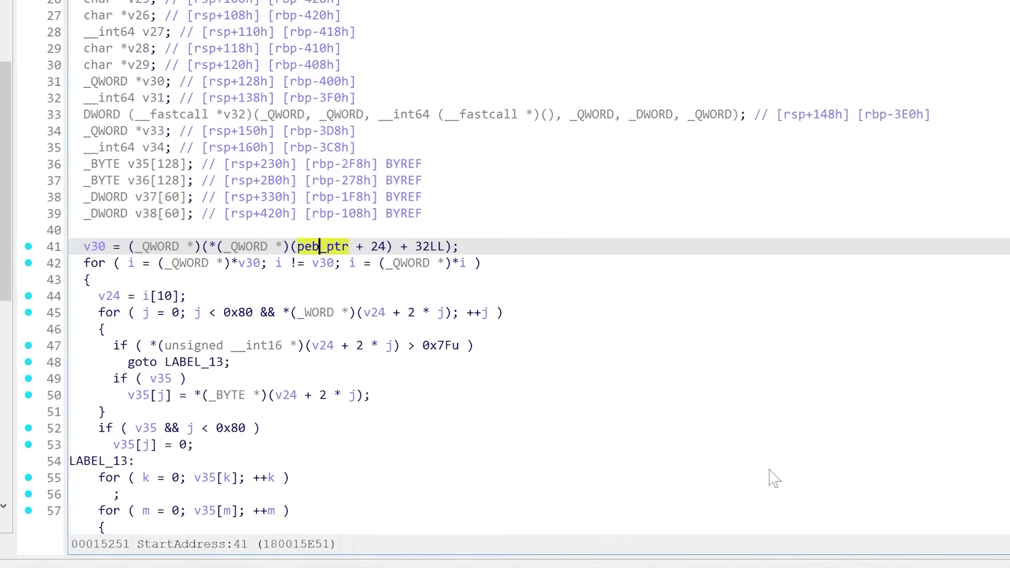
- Retype peb_ptr in the StartAddress pseudocode as a pointer to the PEB structure, and inspect the dword_479F4C calls in _main
{"action": "key", "text": "y"}
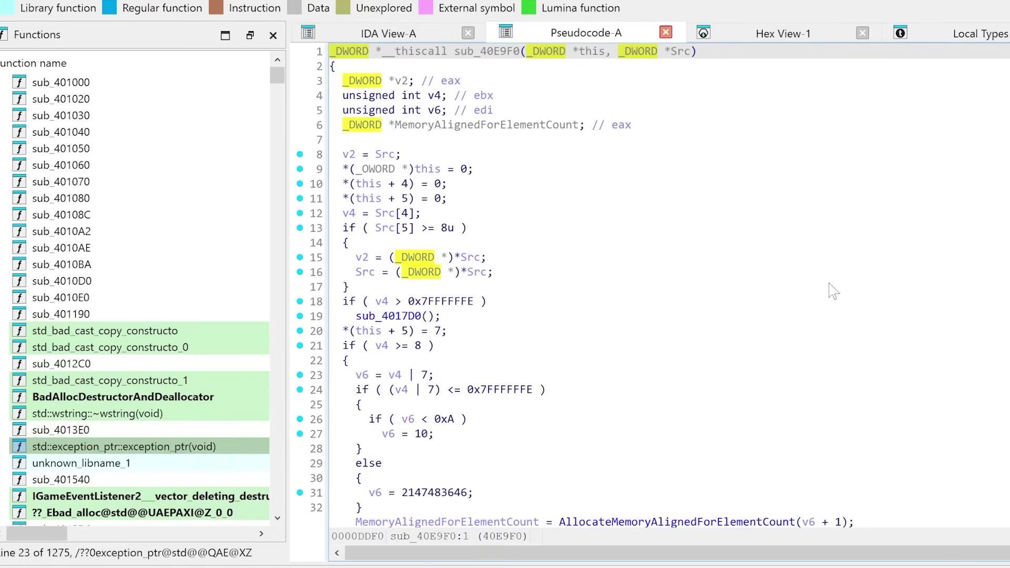
{"action": "scroll", "coordinate": [834, 291], "scroll_direction": "down", "scroll_amount": 2}
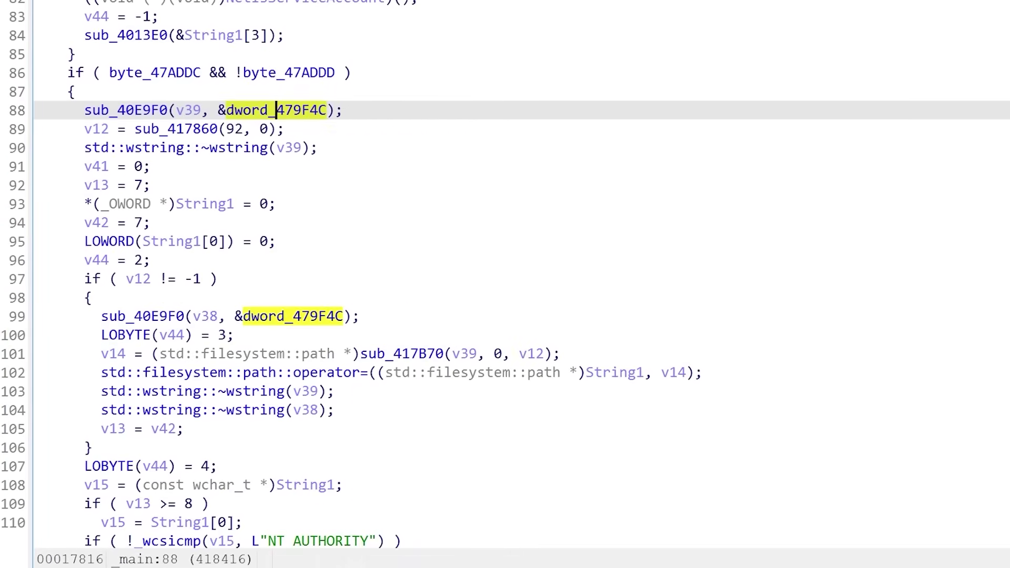
{"action": "left_click", "coordinate": [95, 145]}
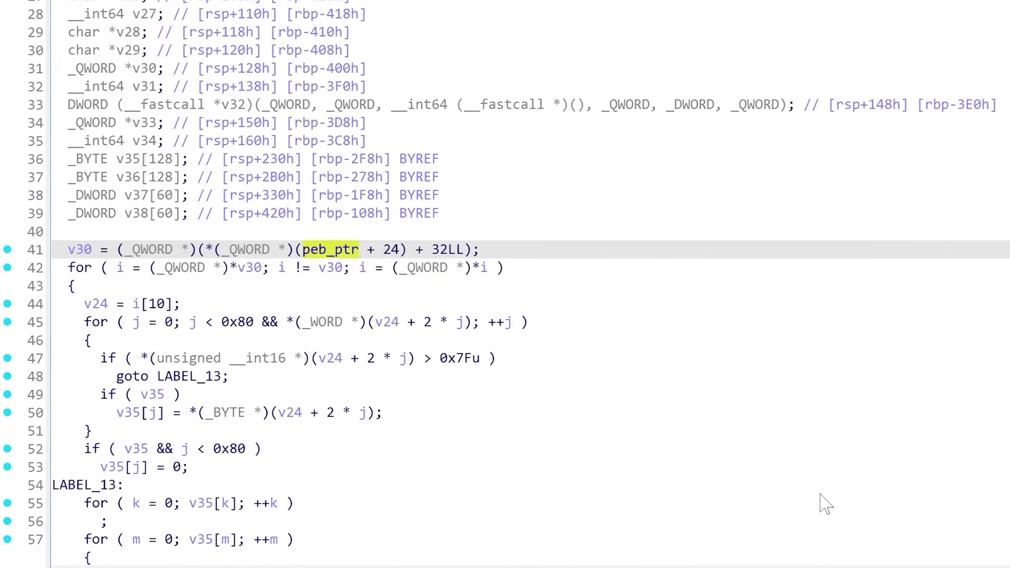
- Rename dword_1800181B0 in the XOR loop of the StartAddress pseudocode as crc_lookup
{"action": "scroll", "coordinate": [621, 337], "scroll_direction": "down", "scroll_amount": 4}
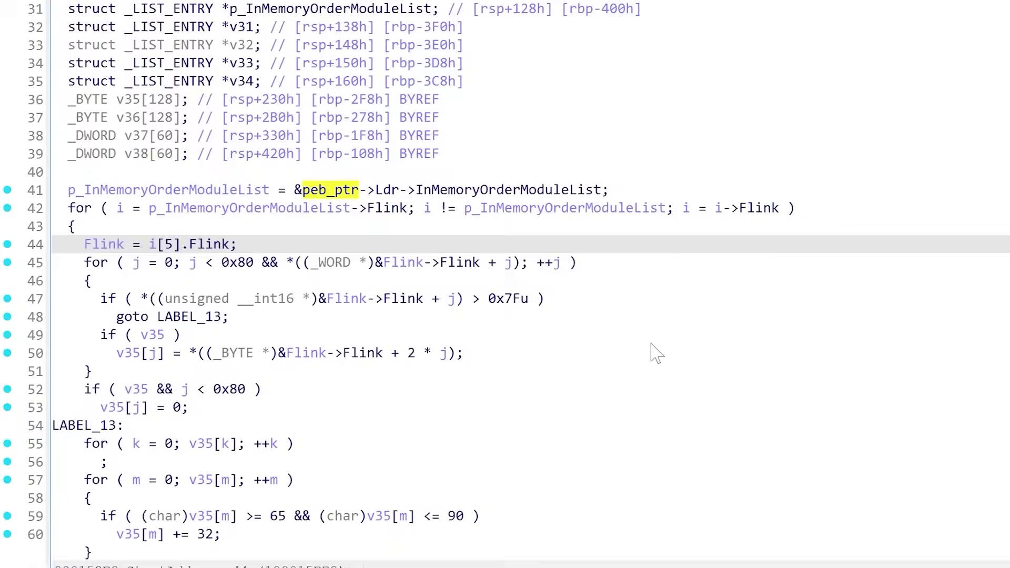
{"action": "left_click", "coordinate": [320, 474]}
{"action": "key", "text": "n"}
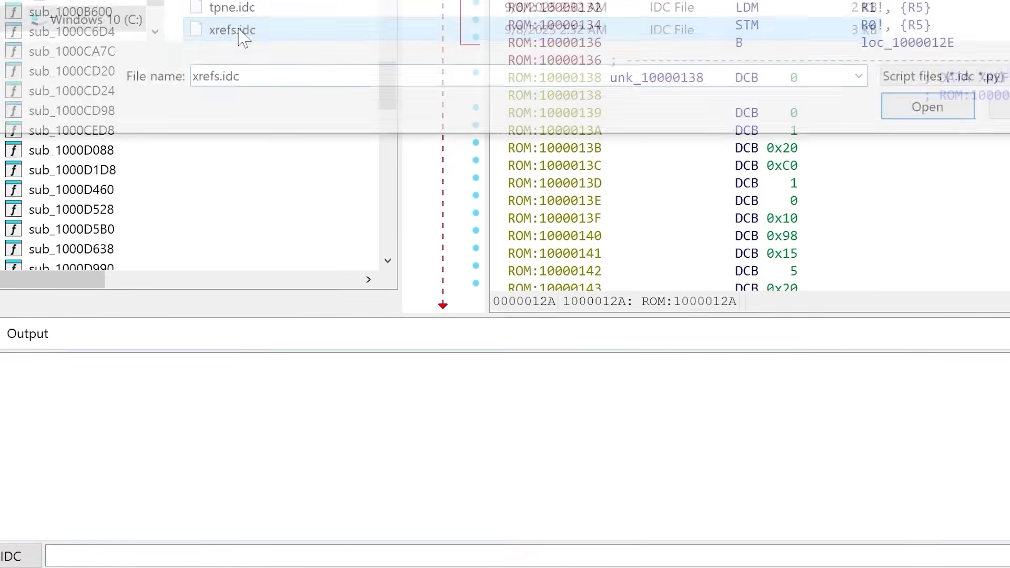
{"action": "double_click", "coordinate": [242, 36]}
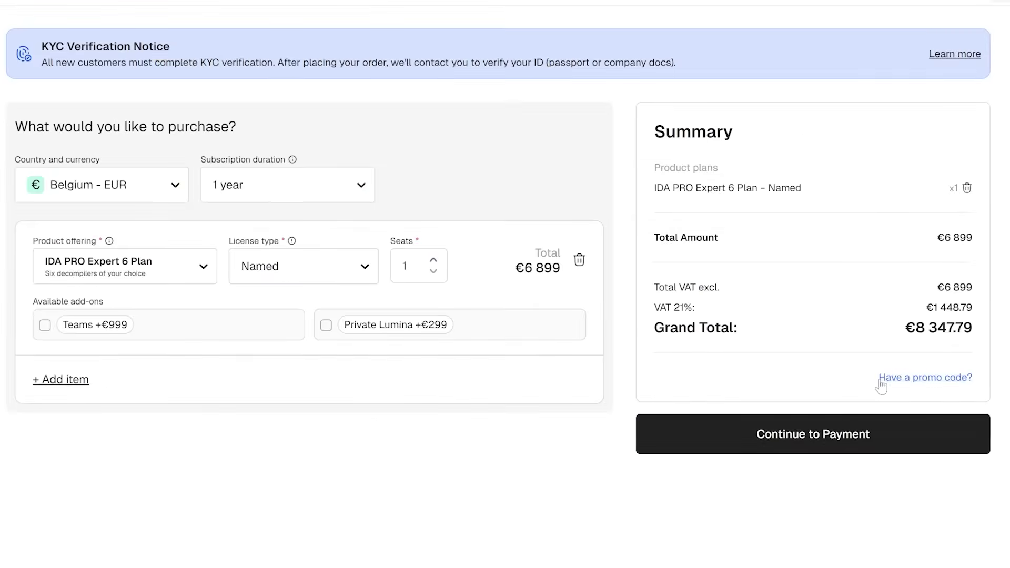
- Enter and apply the promo code HAMMOND50 on the IDA PRO Expert 6 Plan order
{"action": "left_click", "coordinate": [879, 379]}
{"action": "type", "text": "HAMMOND50"}
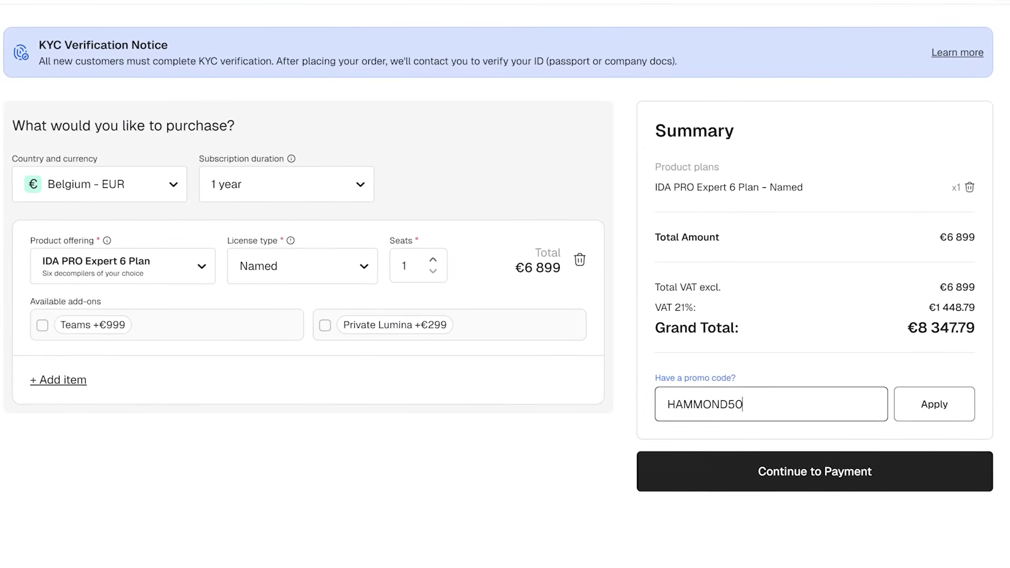
{"action": "key", "text": "Return"}
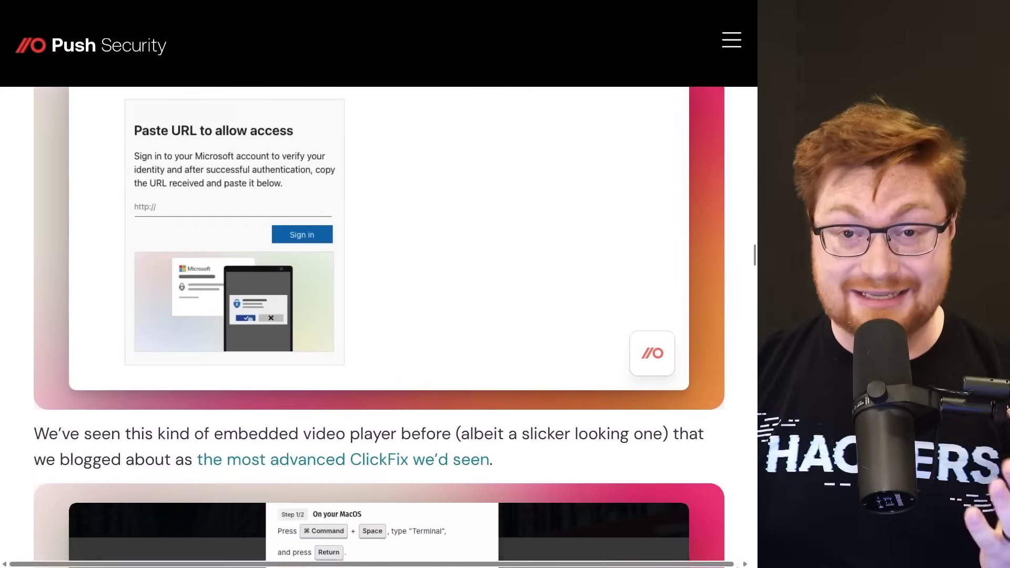
- Return to the Push Security article and read the ClickFix video player comparison and the Google Search delivery paragraphs
{"action": "scroll", "coordinate": [378, 316], "scroll_direction": "down", "scroll_amount": 9}
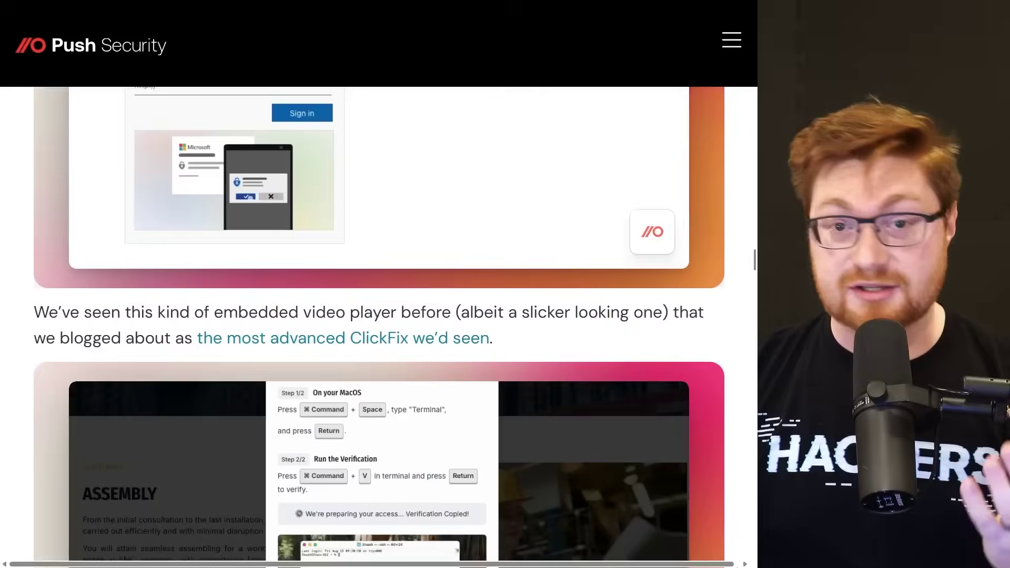
{"action": "scroll", "coordinate": [379, 324], "scroll_direction": "down", "scroll_amount": 9}
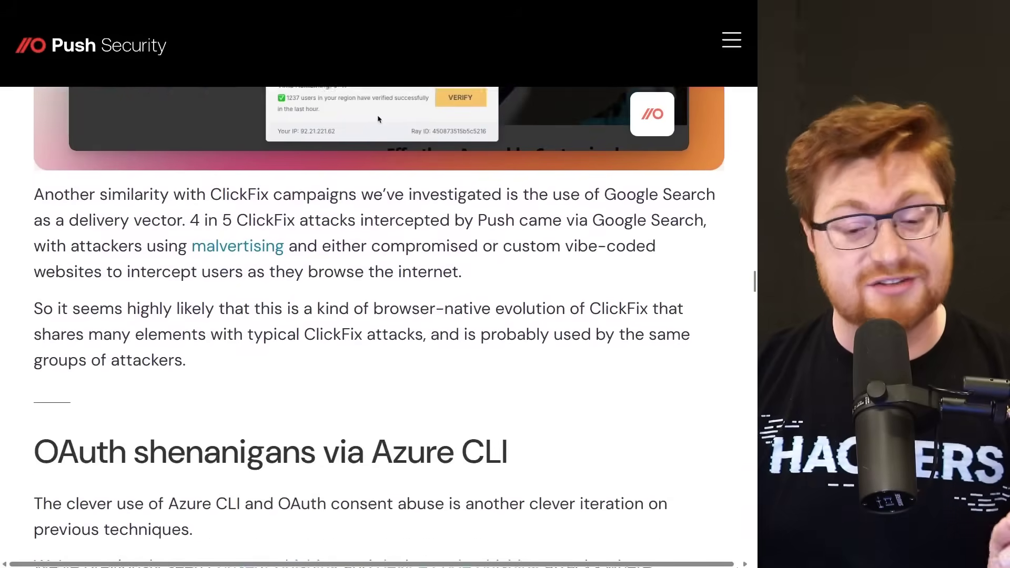
{"action": "scroll", "coordinate": [378, 324], "scroll_direction": "down", "scroll_amount": 2}
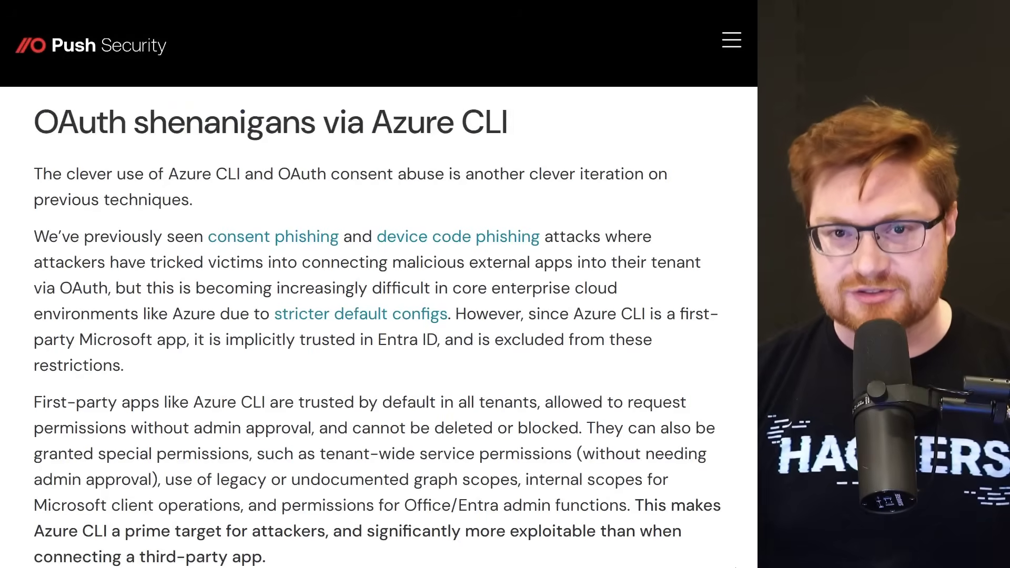
- Highlight the "OAuth shenanigans via Azure CLI" heading and the "device code phishing" and "consent phishing" mentions while reading the section's opening
{"action": "left_click_drag", "start_coordinate": [31, 129], "coordinate": [517, 119]}
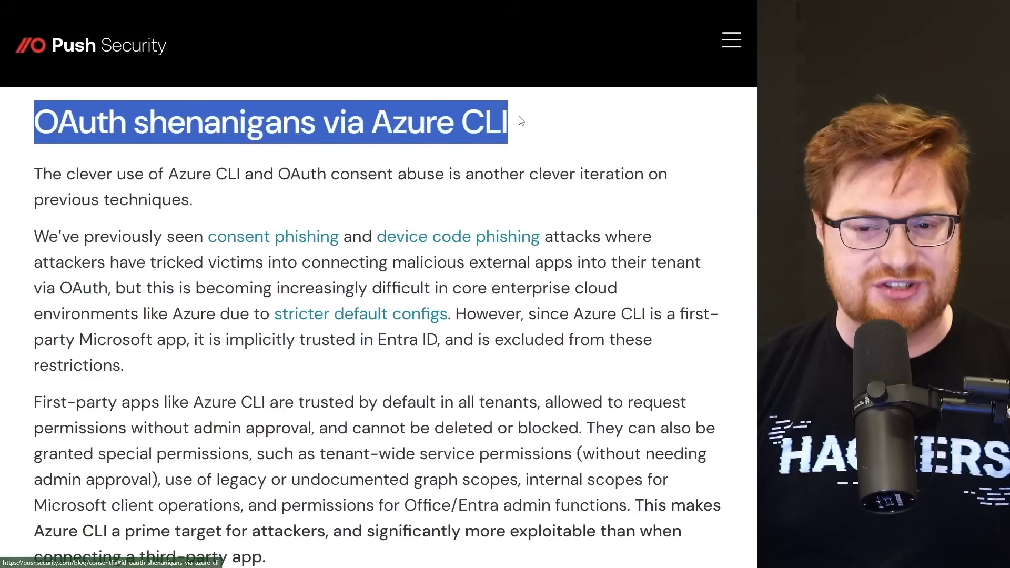
{"action": "left_click", "coordinate": [537, 125]}
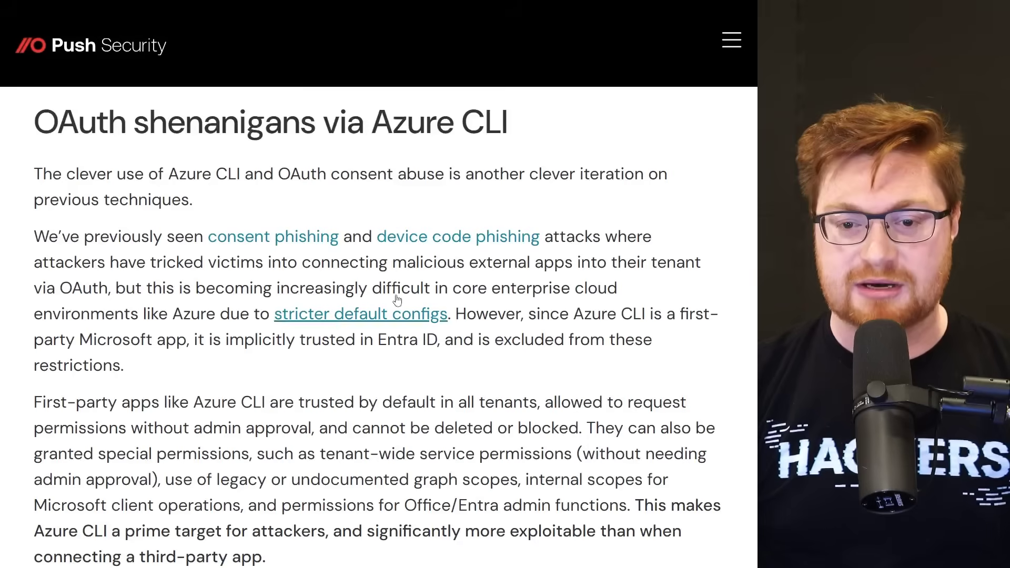
{"action": "left_click_drag", "start_coordinate": [372, 236], "coordinate": [541, 232]}
{"action": "left_click", "coordinate": [564, 213]}
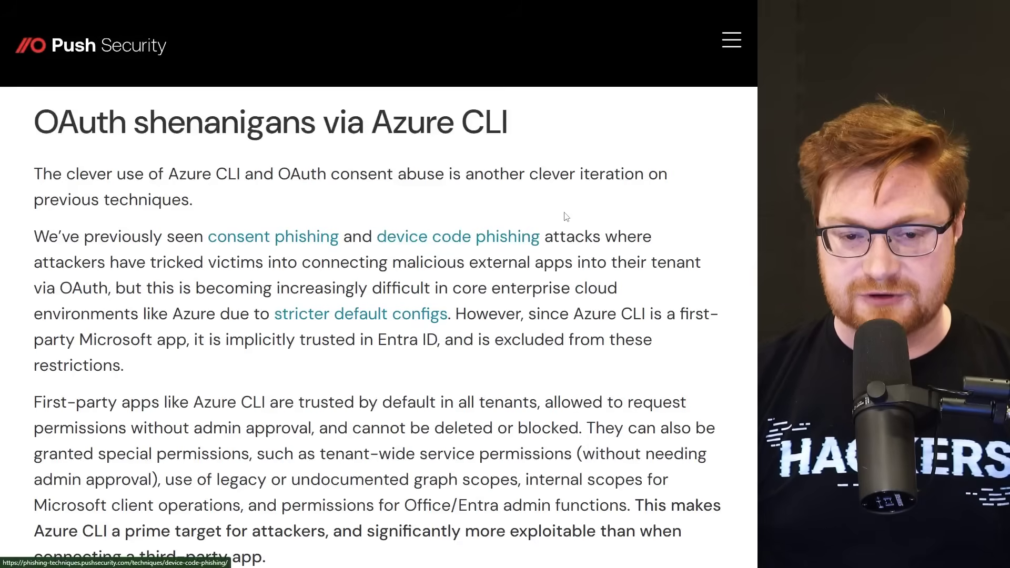
{"action": "left_click_drag", "start_coordinate": [205, 238], "coordinate": [348, 238]}
{"action": "left_click", "coordinate": [352, 236]}
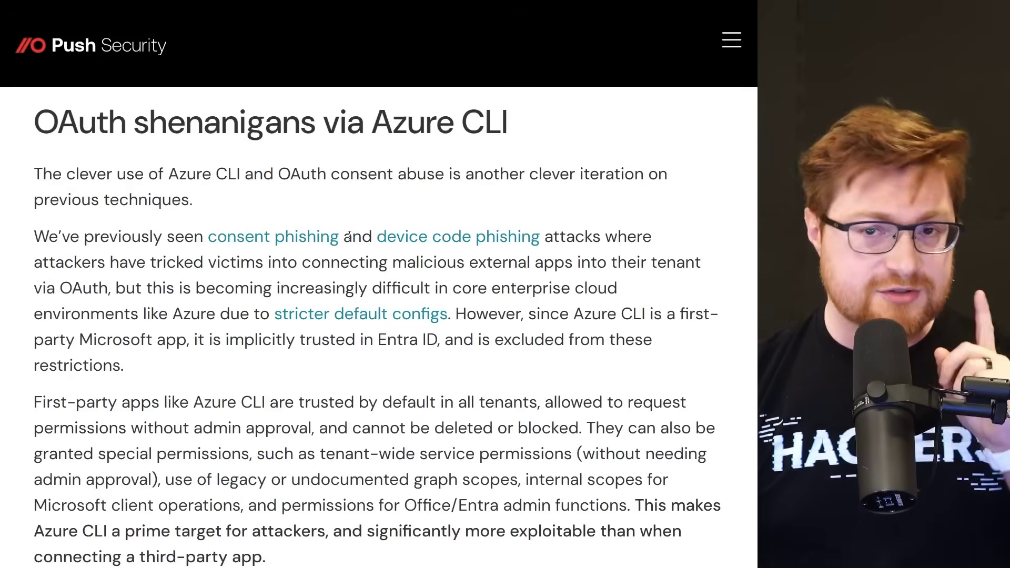
- Read how OAuth attacks trick victims into connecting malicious external apps, highlighting "OAuth", the malicious apps phrase and "tenant"
{"action": "left_click_drag", "start_coordinate": [30, 133], "coordinate": [119, 127]}
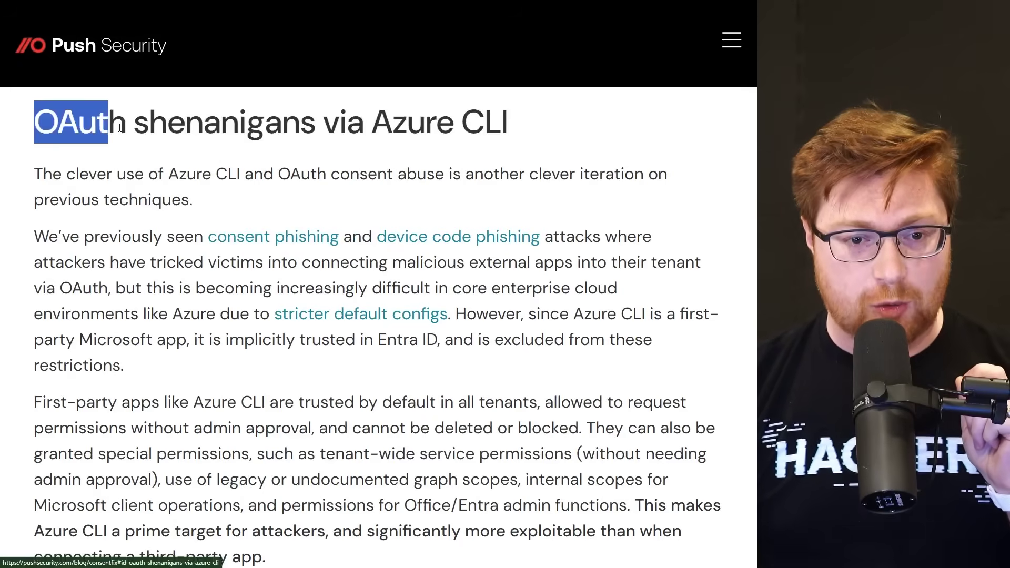
{"action": "left_click", "coordinate": [309, 167]}
{"action": "left_click_drag", "start_coordinate": [204, 265], "coordinate": [367, 257]}
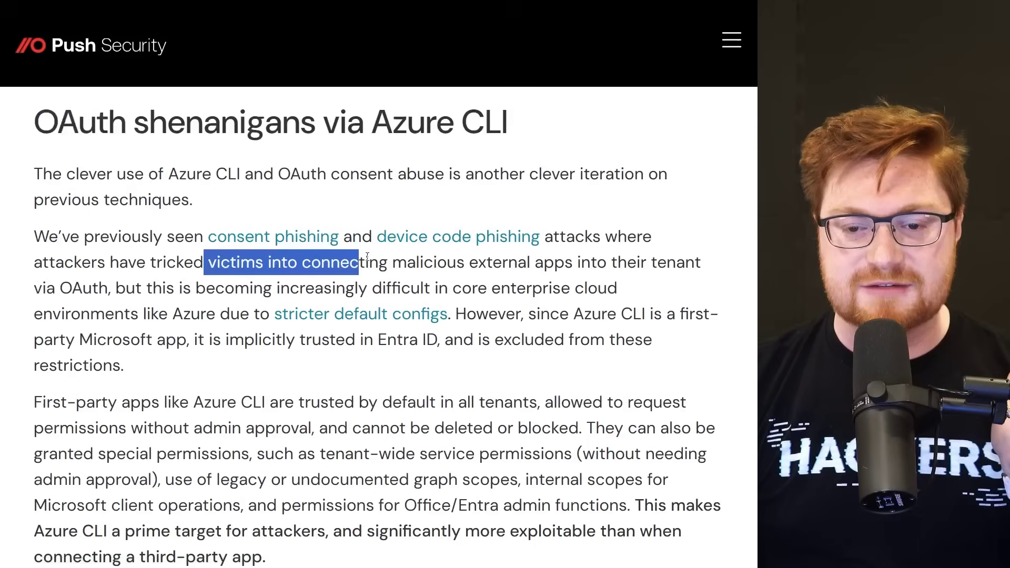
{"action": "left_click", "coordinate": [571, 272]}
{"action": "left_click_drag", "start_coordinate": [651, 267], "coordinate": [710, 266]}
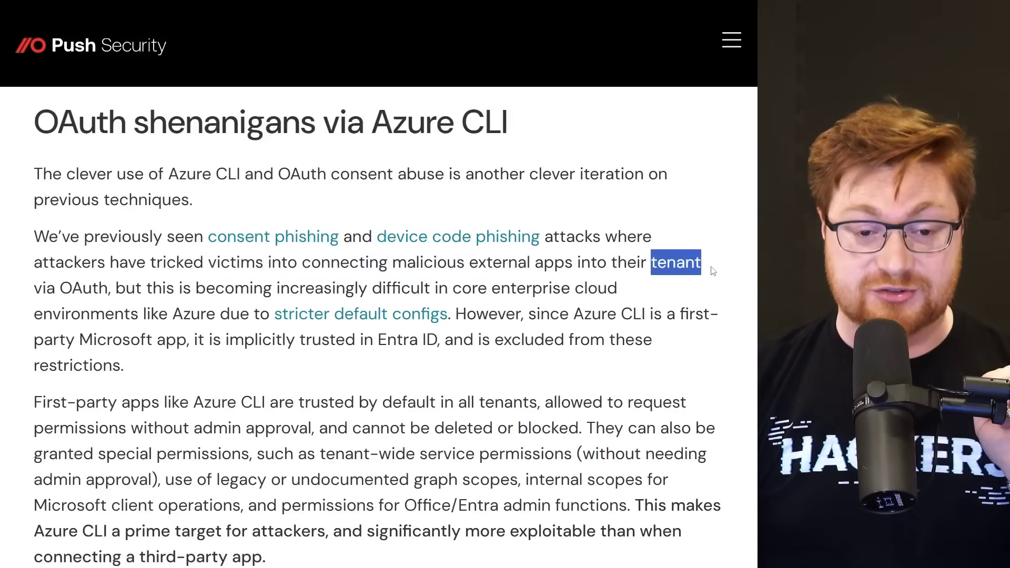
{"action": "left_click", "coordinate": [711, 266]}
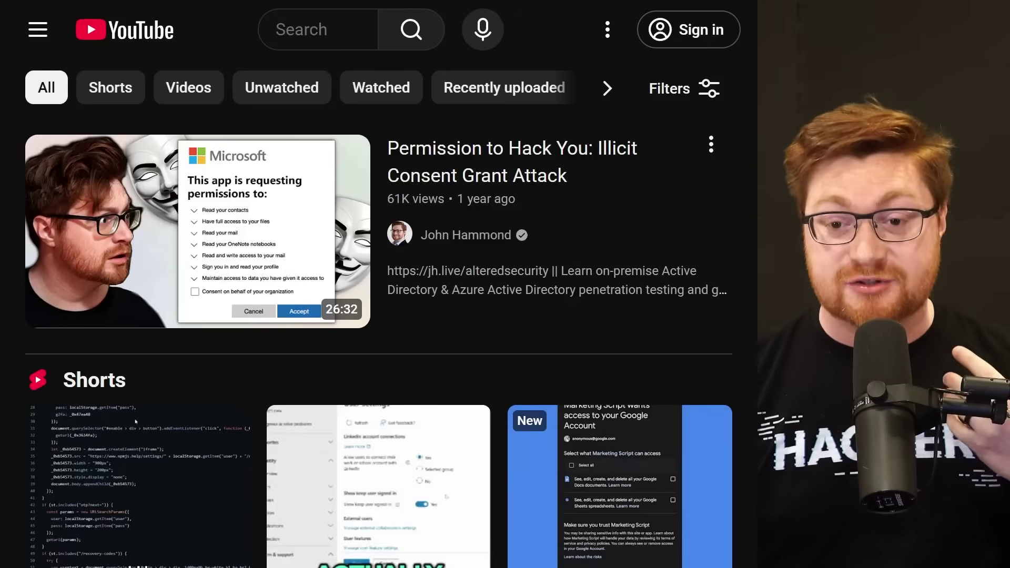
- Switch to YouTube and open the video "Permission to Hack You: Illicit Consent Grant Attack"
{"action": "mouse_move", "coordinate": [325, 259]}
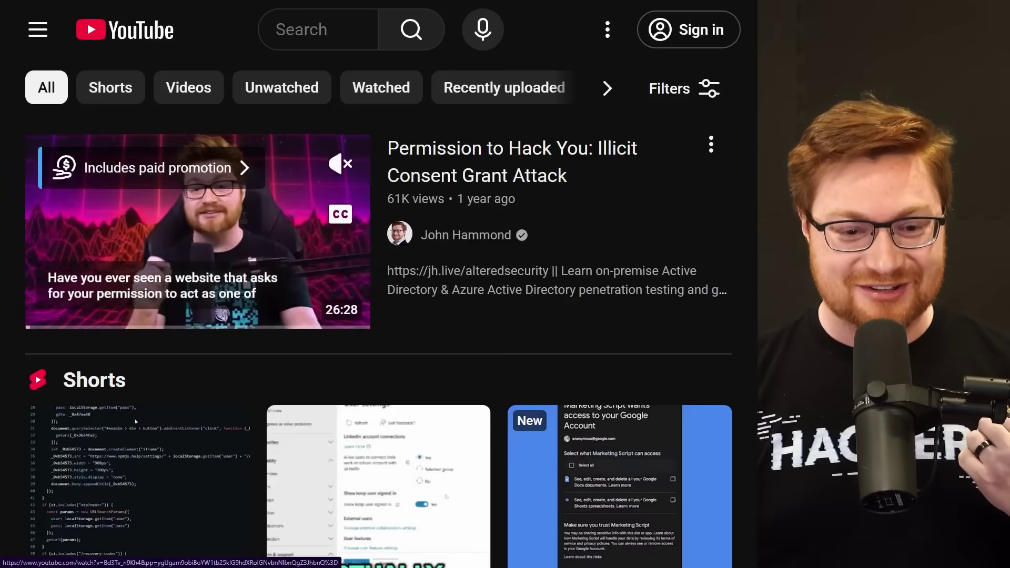
{"action": "left_click", "coordinate": [326, 259]}
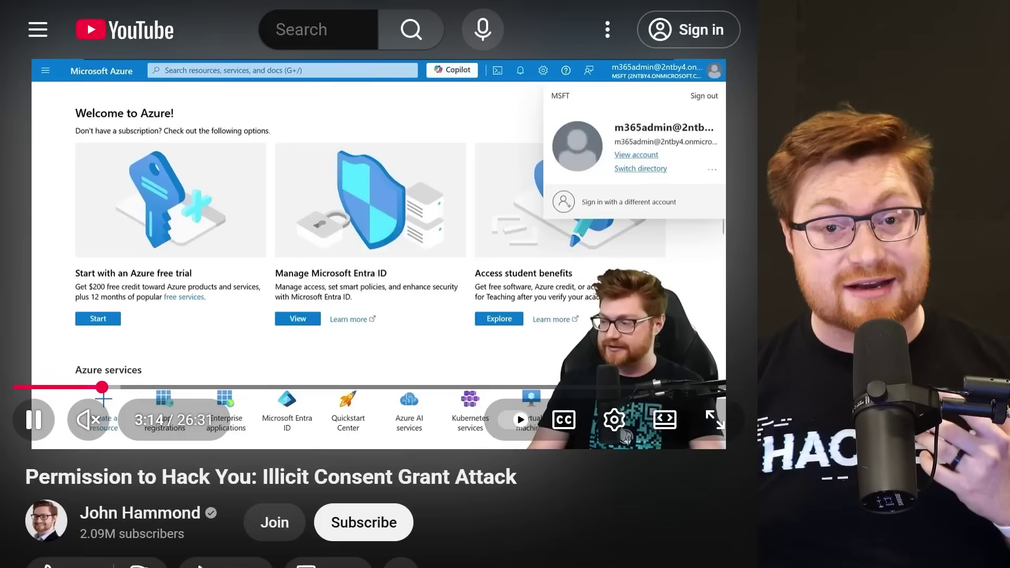
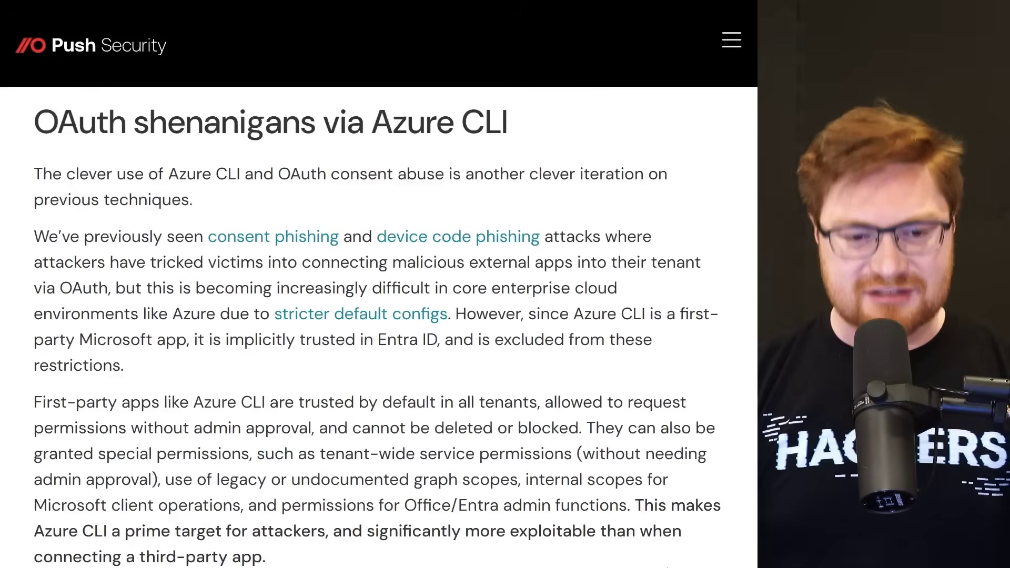
- Read why Azure CLI escapes the stricter default configs, highlighting the first-party Microsoft app and Entra ID trust phrases
{"action": "left_click_drag", "start_coordinate": [576, 319], "coordinate": [647, 314]}
{"action": "left_click", "coordinate": [649, 313]}
{"action": "left_click_drag", "start_coordinate": [17, 343], "coordinate": [428, 345]}
{"action": "left_click", "coordinate": [182, 337]}
{"action": "left_click", "coordinate": [436, 346]}
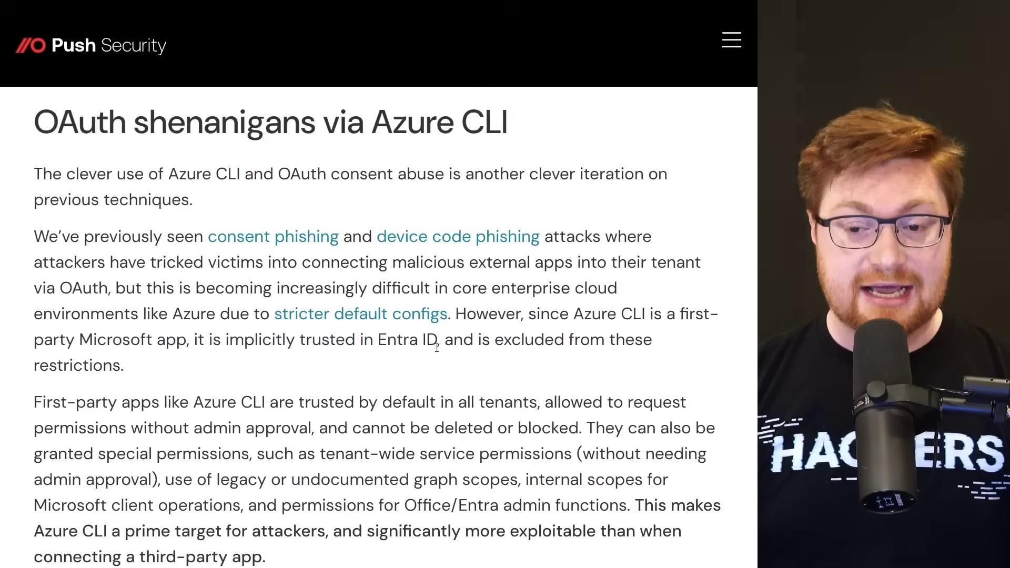
- Read the paragraph on first-party apps like Azure CLI, highlighting the default trust wording and "and cannot be deleted or blocked"
{"action": "scroll", "coordinate": [673, 567], "scroll_direction": "down", "scroll_amount": 1}
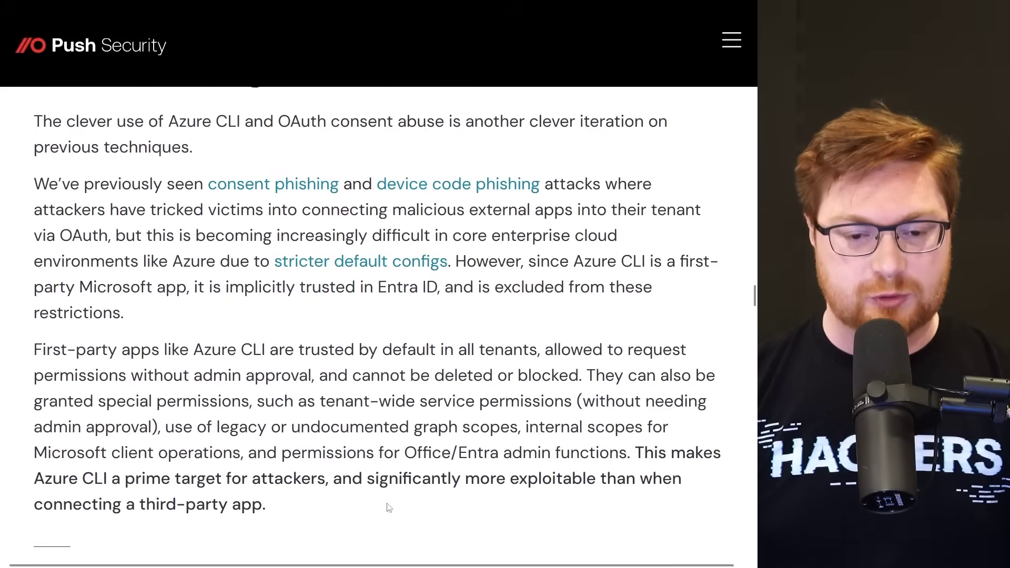
{"action": "left_click_drag", "start_coordinate": [33, 350], "coordinate": [188, 360]}
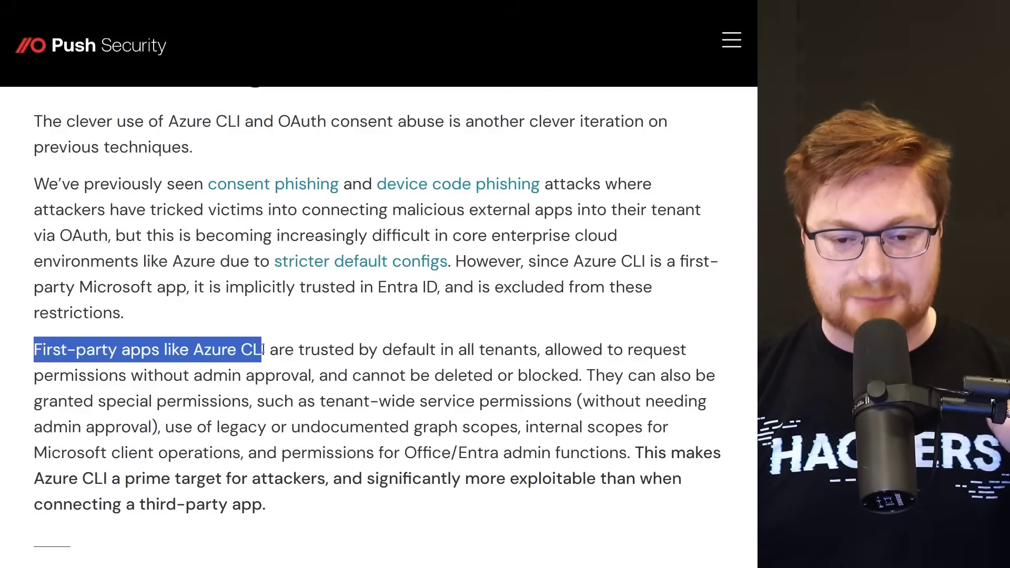
{"action": "left_click_drag", "start_coordinate": [338, 351], "coordinate": [545, 352]}
{"action": "left_click", "coordinate": [545, 353]}
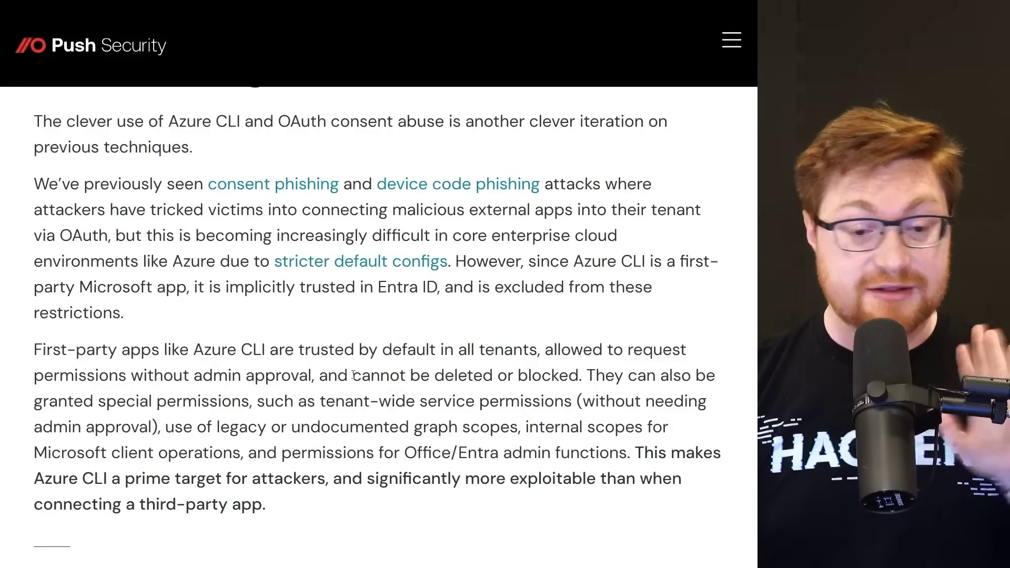
{"action": "left_click_drag", "start_coordinate": [33, 377], "coordinate": [572, 373]}
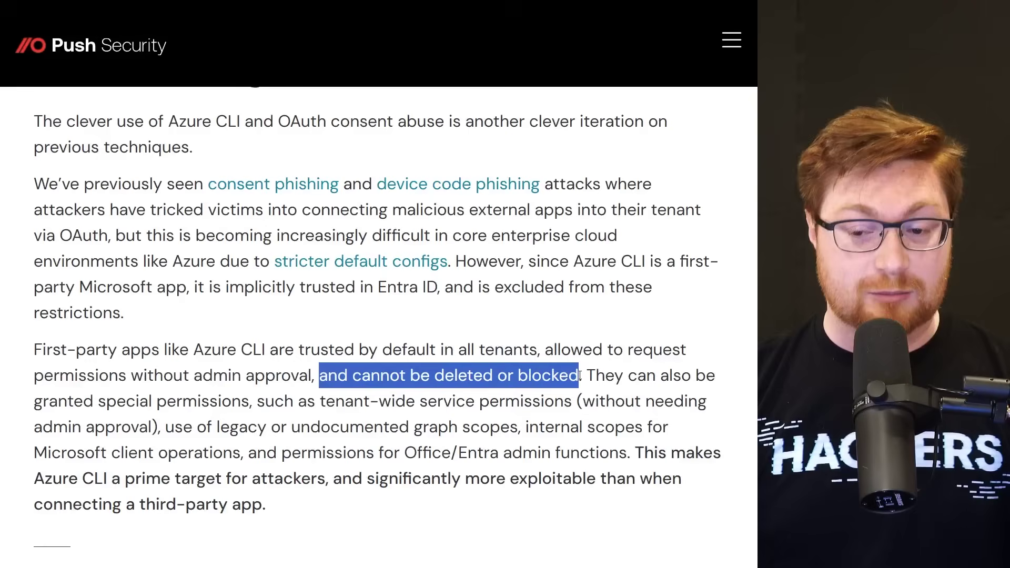
{"action": "left_click", "coordinate": [618, 443]}
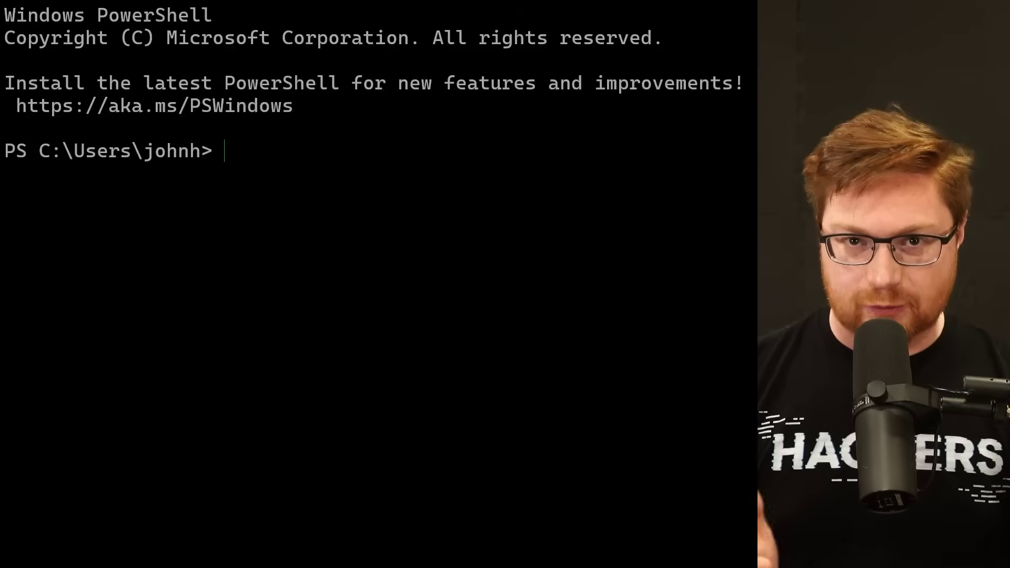
- Switch to PowerShell and try to run the az command
{"action": "type", "text": "az"}
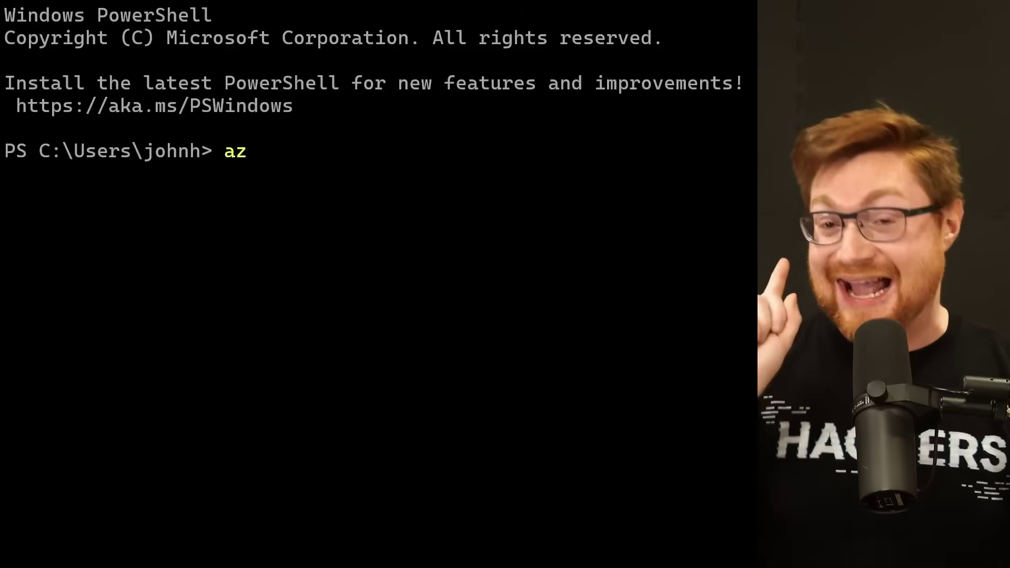
{"action": "key", "text": "Return"}
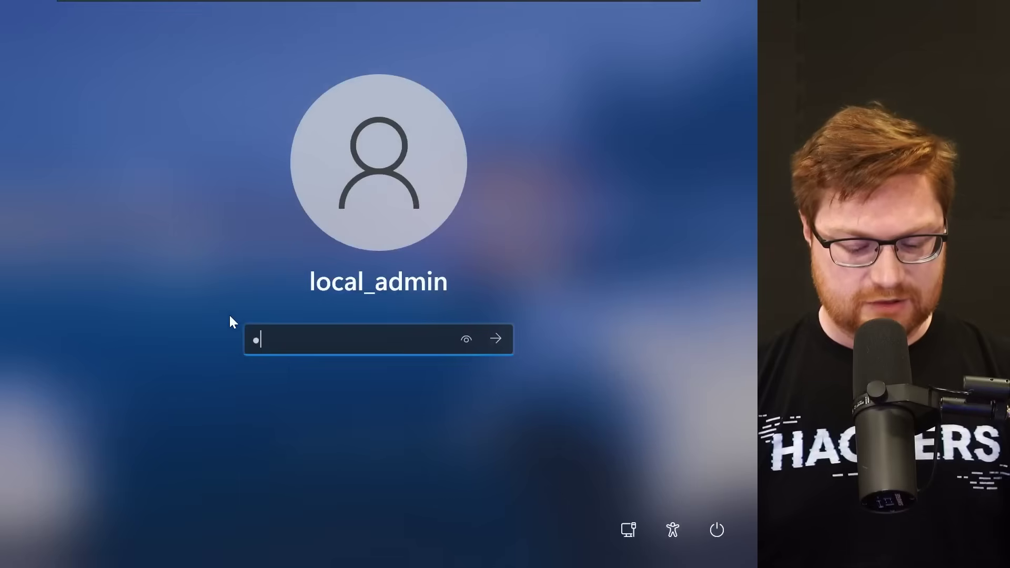
- Sign in to the local_admin Windows session with the account password, and show its PowerShell terminal full screen with enlarged text
{"action": "type", "text": "•••••••"}
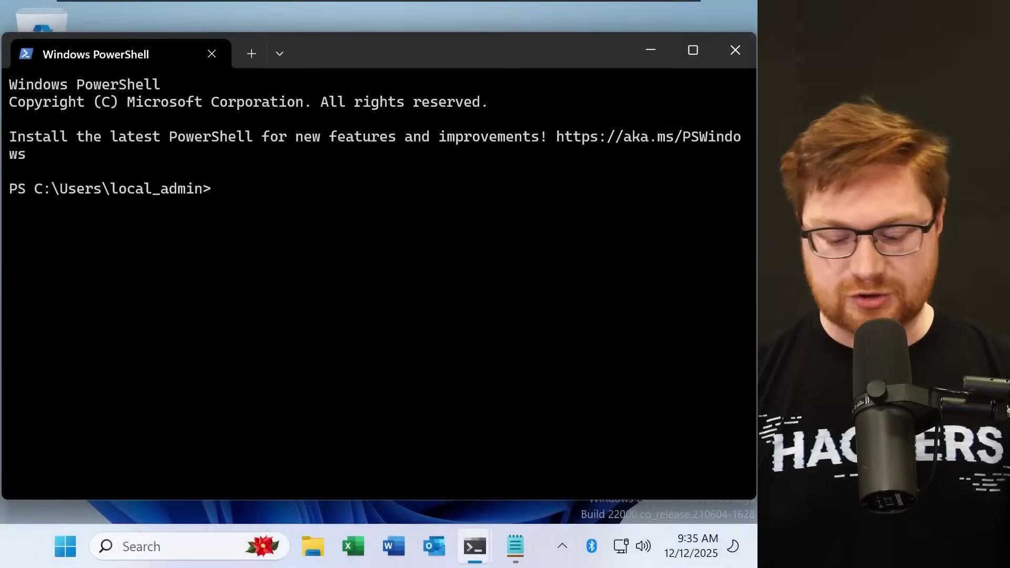
{"action": "key", "text": "F11"}
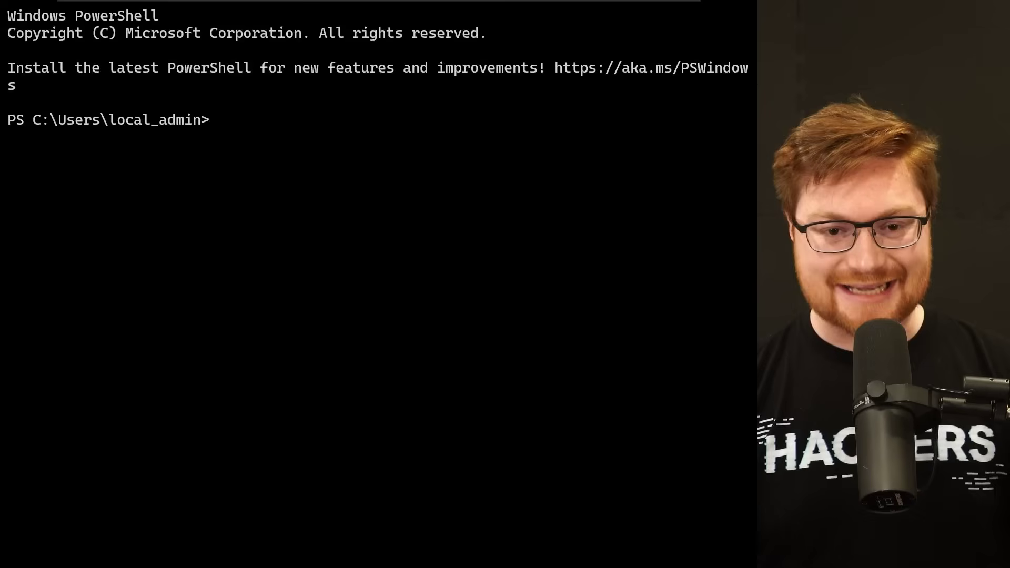
{"action": "key", "text": "ctrl+plus"}
{"action": "key", "text": "ctrl+plus"}
{"action": "key", "text": "ctrl+plus"}
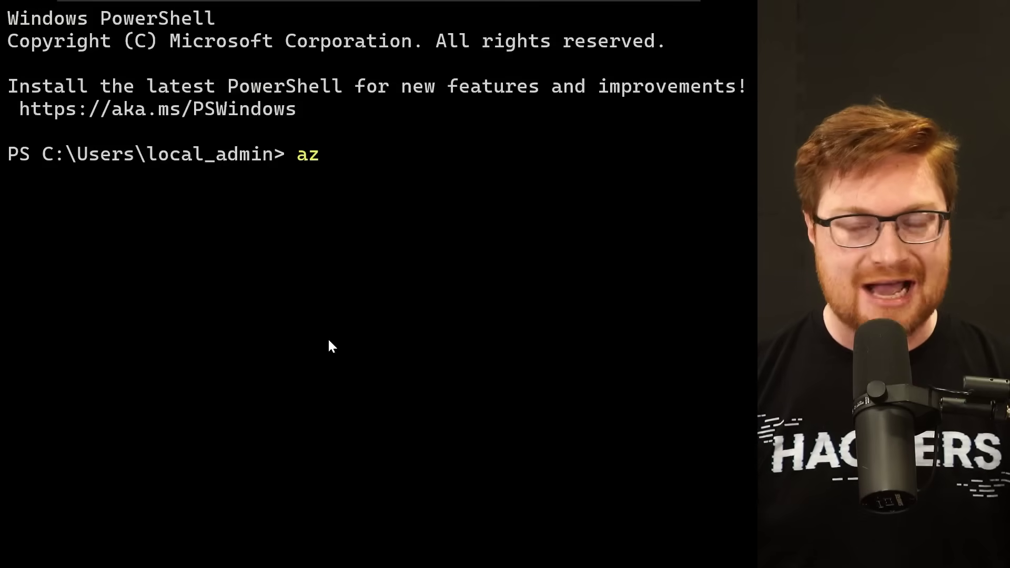
- Run az in PowerShell and highlight the Azure banner and the welcome line at the start of its output
{"action": "key", "text": "Return"}
{"action": "scroll", "coordinate": [337, 341], "scroll_direction": "up", "scroll_amount": 3}
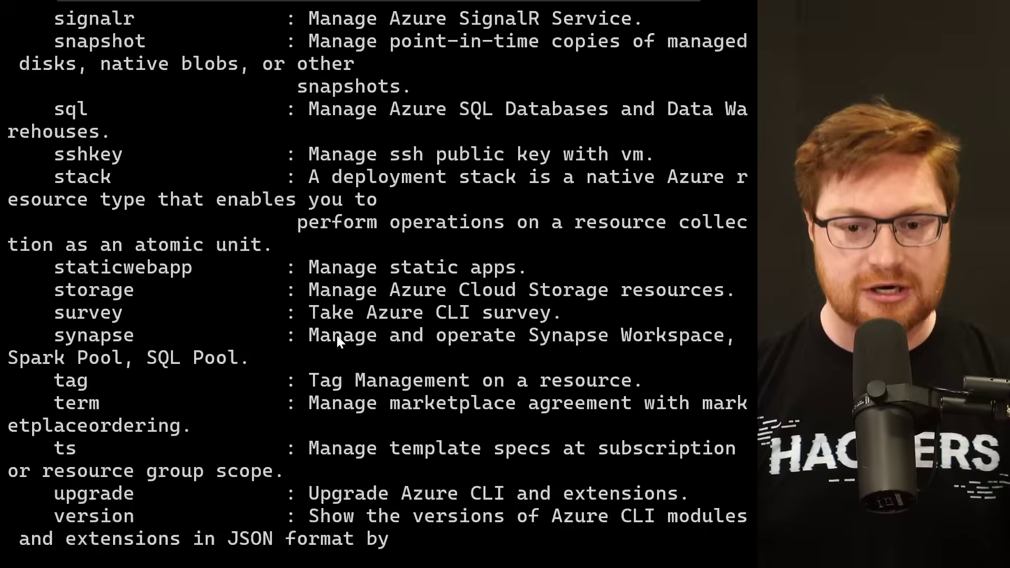
{"action": "scroll", "coordinate": [337, 339], "scroll_direction": "up", "scroll_amount": 20}
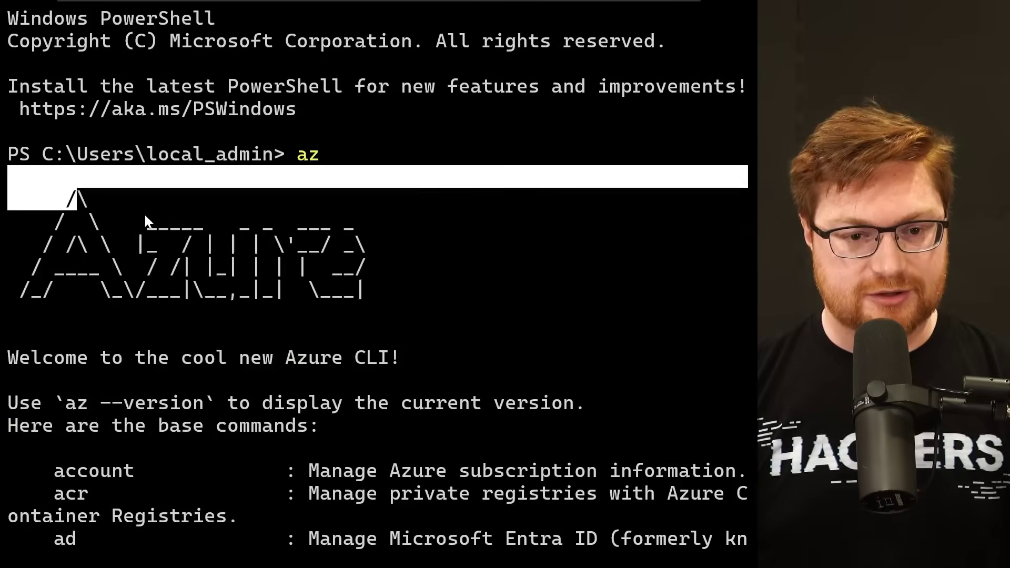
{"action": "left_click_drag", "start_coordinate": [143, 213], "coordinate": [428, 312]}
{"action": "key", "text": "ctrl+c"}
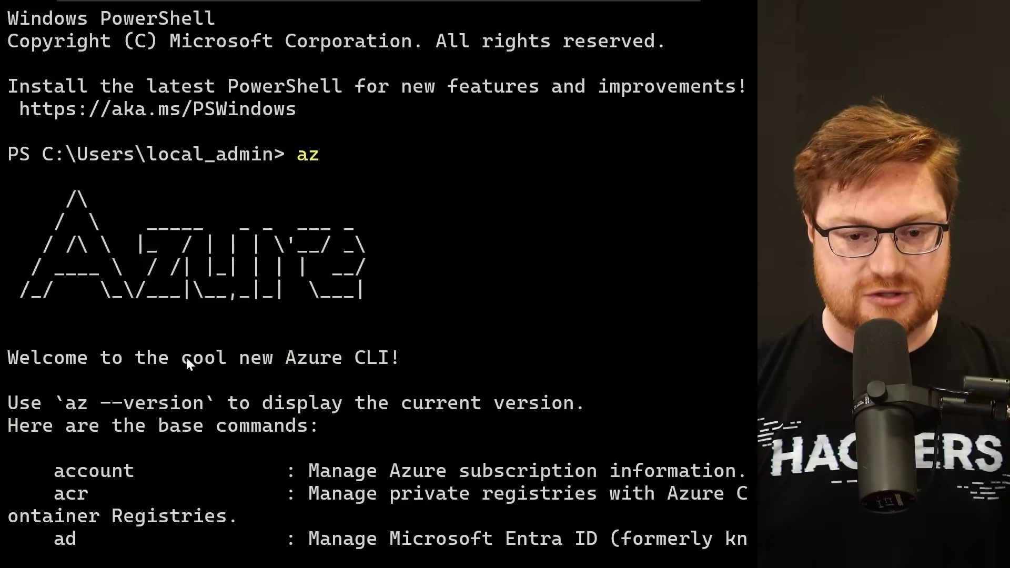
{"action": "left_click_drag", "start_coordinate": [185, 355], "coordinate": [400, 359]}
{"action": "key", "text": "ctrl+c"}
- Read through the list of Azure CLI base commands, highlighting "Graph API" in the ad command's description
{"action": "scroll", "coordinate": [538, 340], "scroll_direction": "down", "scroll_amount": 2}
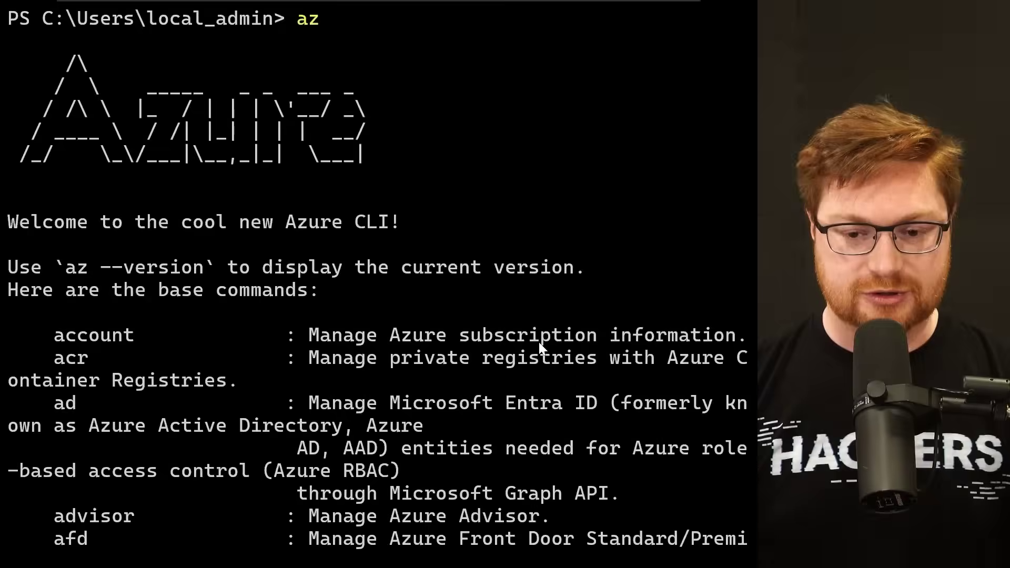
{"action": "scroll", "coordinate": [538, 340], "scroll_direction": "down", "scroll_amount": 3}
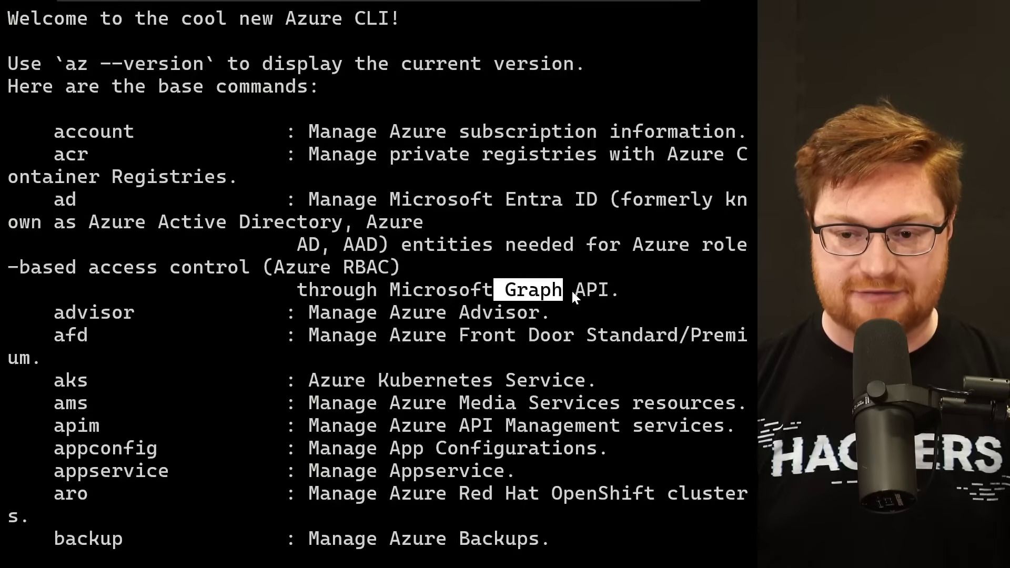
{"action": "left_click_drag", "start_coordinate": [573, 297], "coordinate": [608, 296]}
{"action": "scroll", "coordinate": [650, 336], "scroll_direction": "down", "scroll_amount": 4}
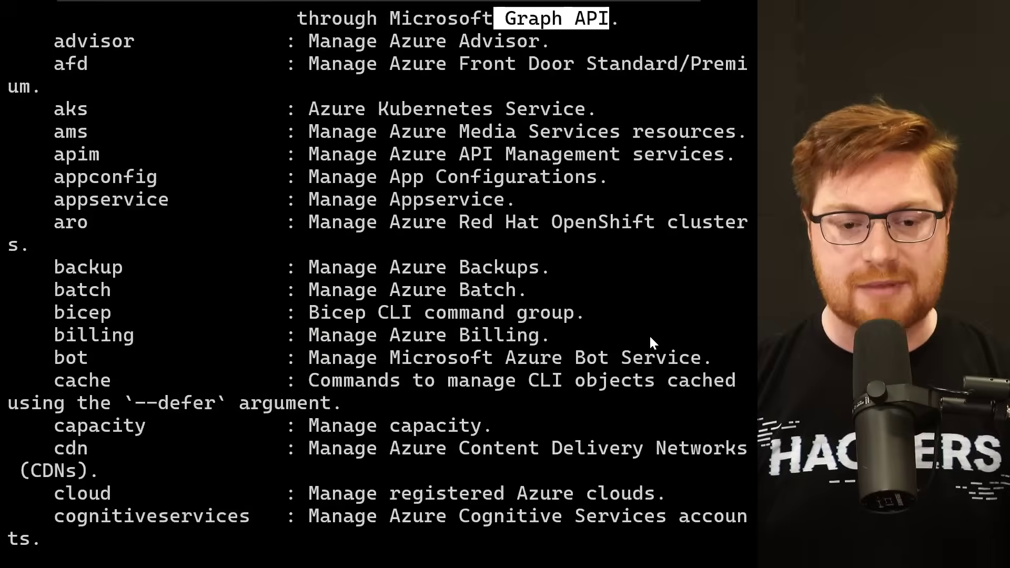
{"action": "scroll", "coordinate": [650, 338], "scroll_direction": "down", "scroll_amount": 2}
{"action": "scroll", "coordinate": [676, 377], "scroll_direction": "down", "scroll_amount": 1}
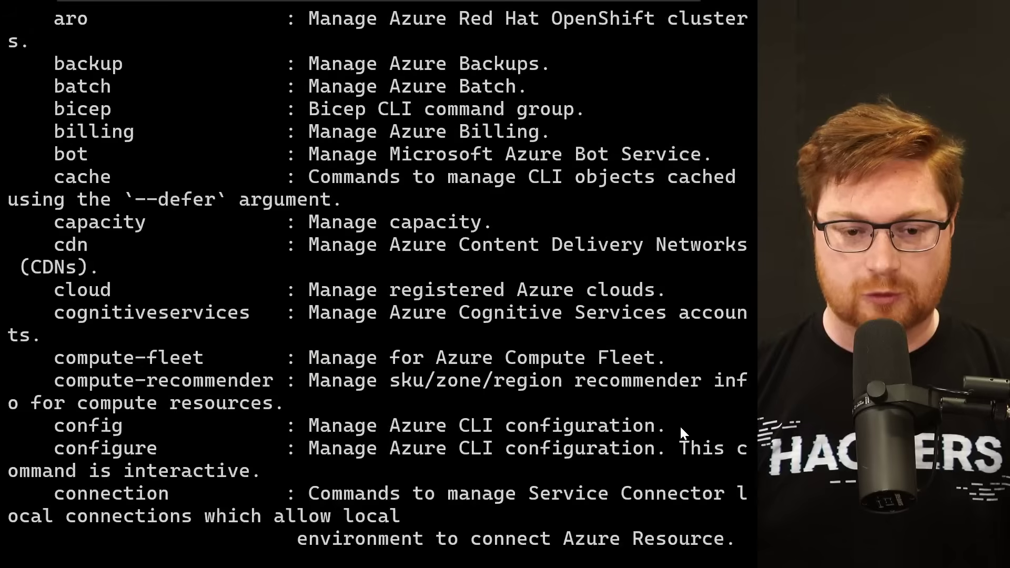
{"action": "scroll", "coordinate": [695, 518], "scroll_direction": "down", "scroll_amount": 2}
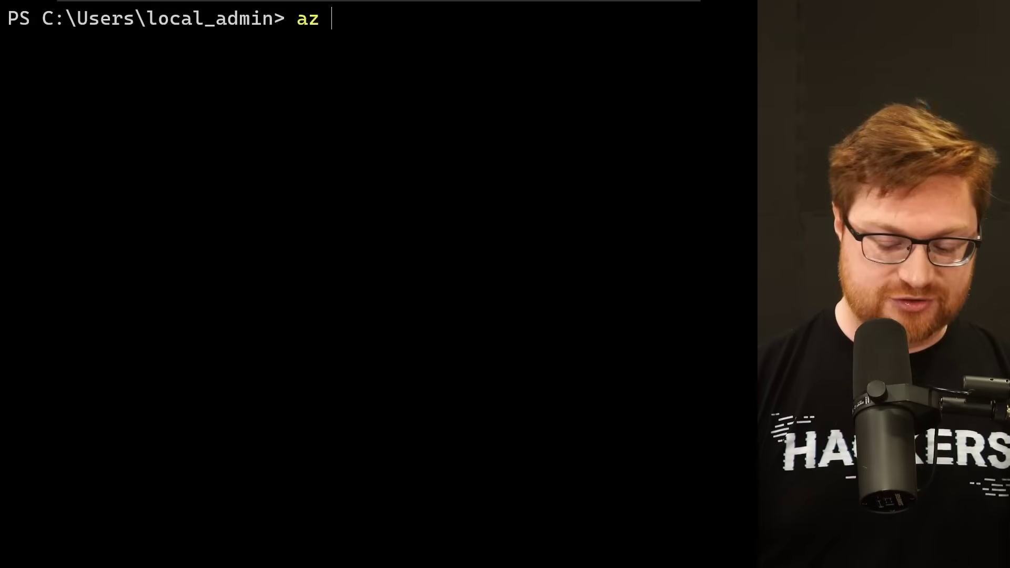
- Run az login and continue with a work or school account to reach the Microsoft Azure sign-in form
{"action": "type", "text": "login"}
{"action": "key", "text": "Return"}
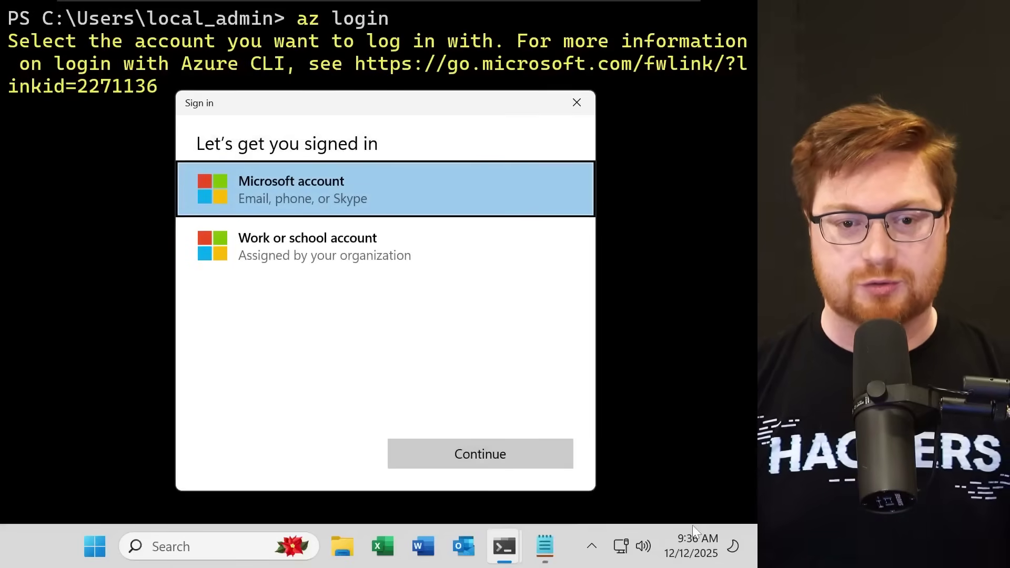
{"action": "left_click", "coordinate": [449, 269]}
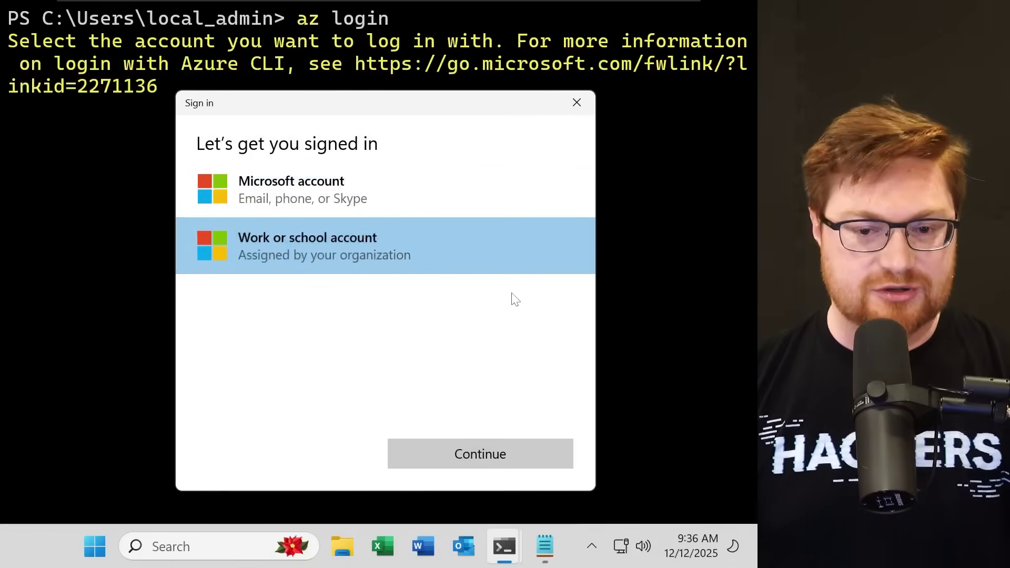
{"action": "left_click", "coordinate": [515, 446]}
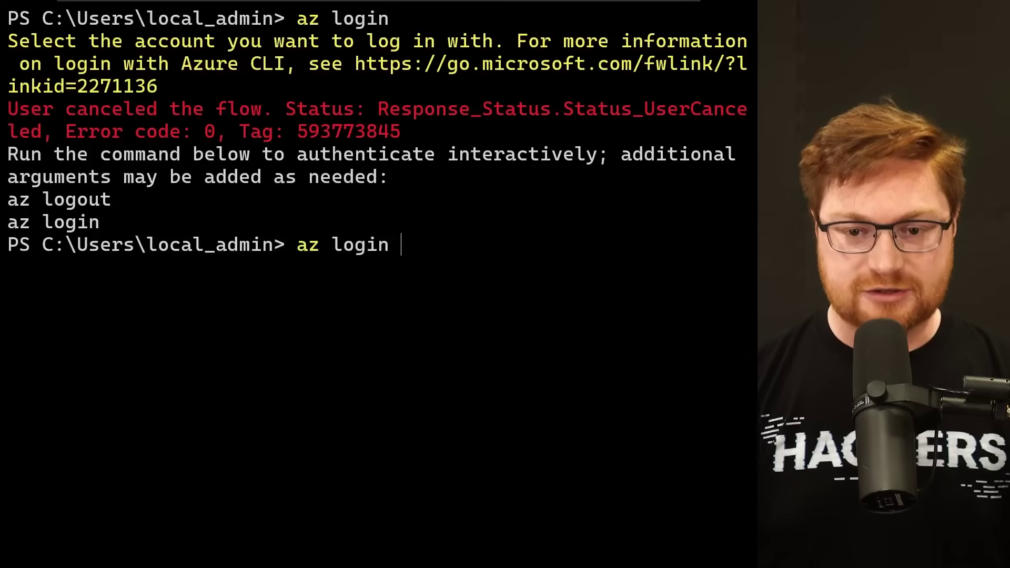
- Start a device code sign-in with az login --use-device-code and open the microsoft.com/devicelogin page in the browser
{"action": "type", "text": "--"}
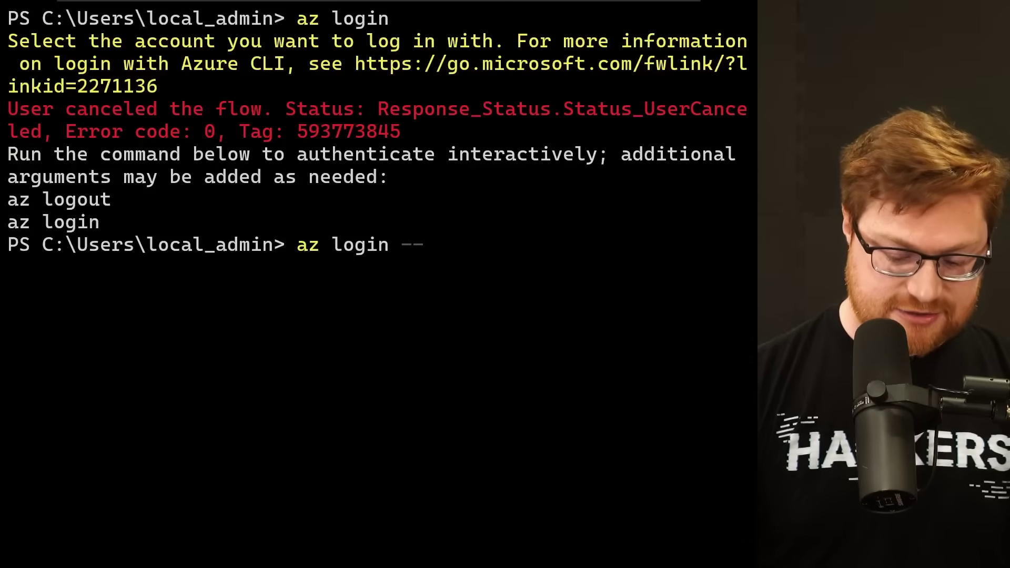
{"action": "type", "text": "use-code"}
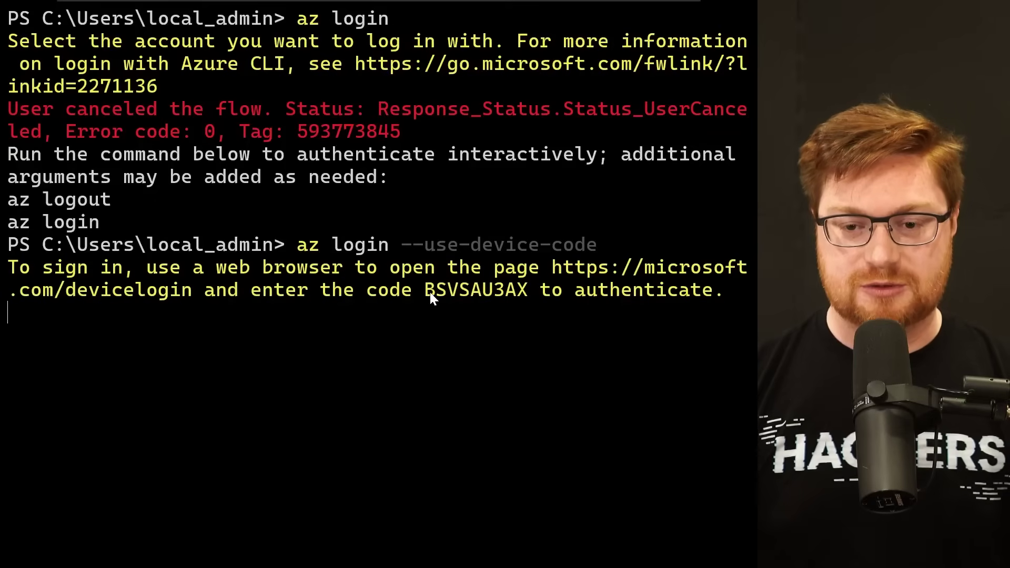
{"action": "key", "text": "ctrl+c"}
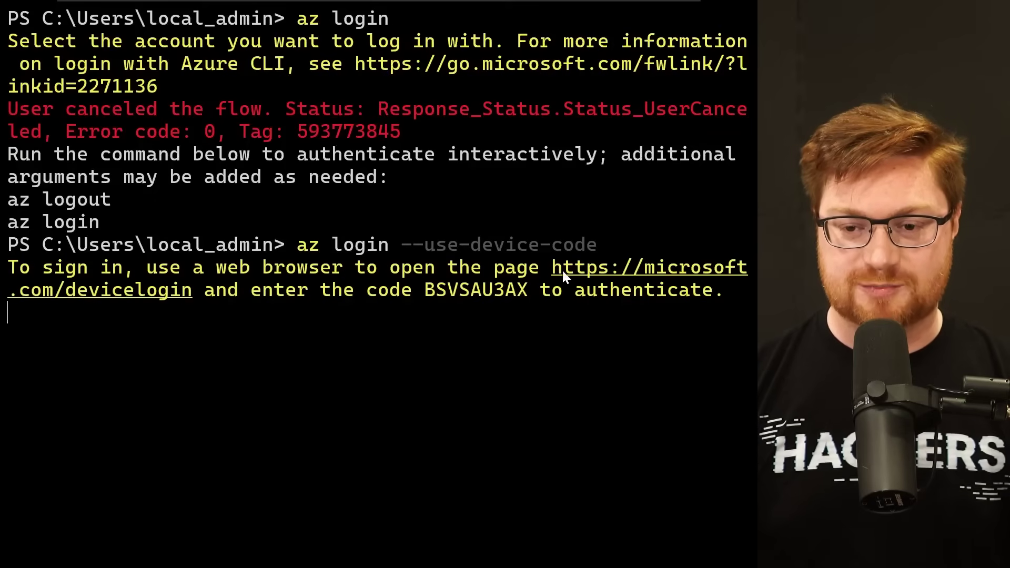
{"action": "left_click_drag", "start_coordinate": [562, 269], "coordinate": [195, 289]}
{"action": "left_click", "coordinate": [193, 289], "text": "ctrl"}
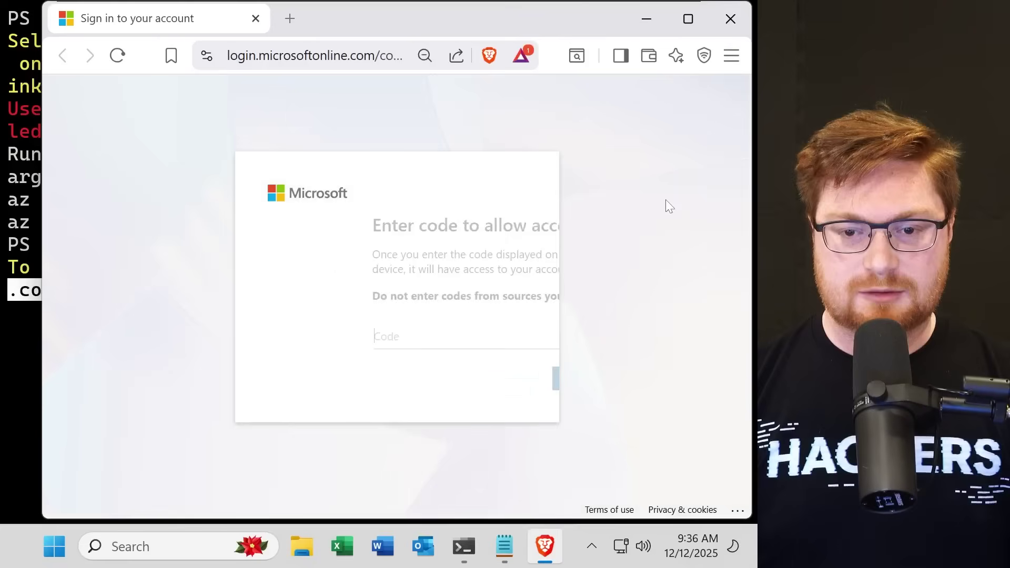
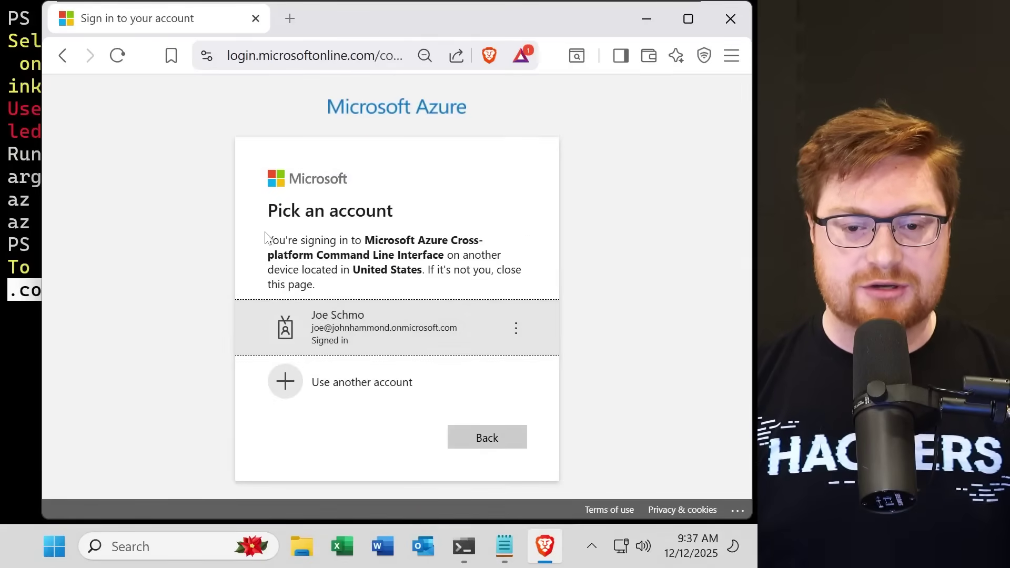
- Complete the device code sign-in with the already signed-in account, approve signing in to Microsoft Azure CLI, and return to the terminal
{"action": "left_click_drag", "start_coordinate": [265, 234], "coordinate": [407, 294]}
{"action": "left_click", "coordinate": [400, 329]}
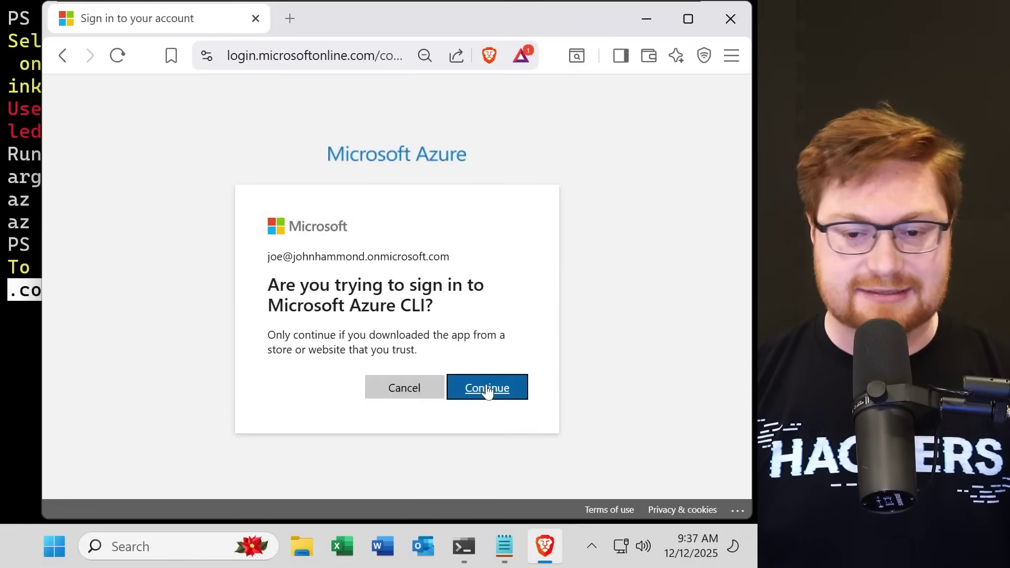
{"action": "left_click_drag", "start_coordinate": [263, 289], "coordinate": [470, 337]}
{"action": "left_click", "coordinate": [489, 386]}
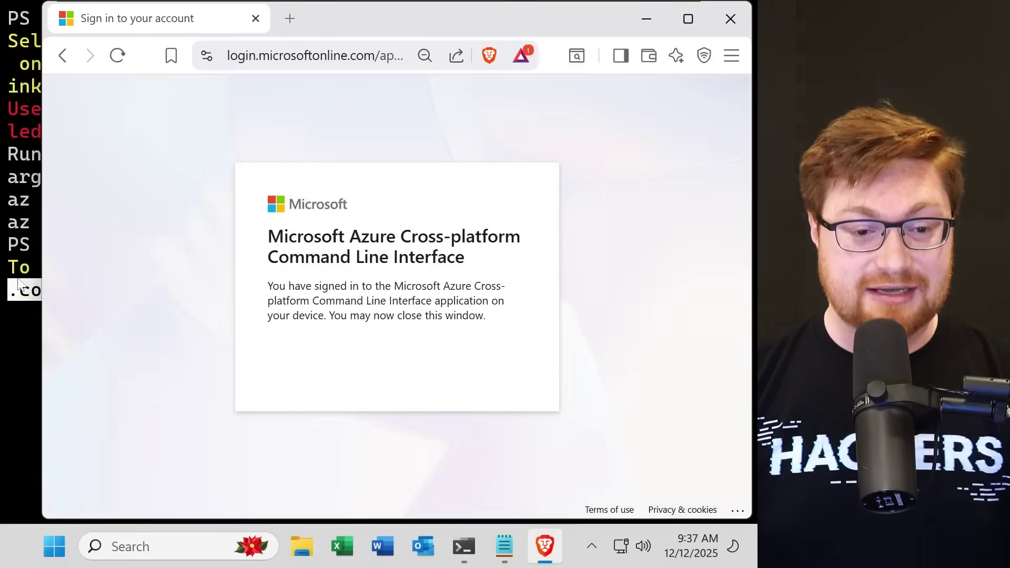
{"action": "left_click", "coordinate": [20, 252]}
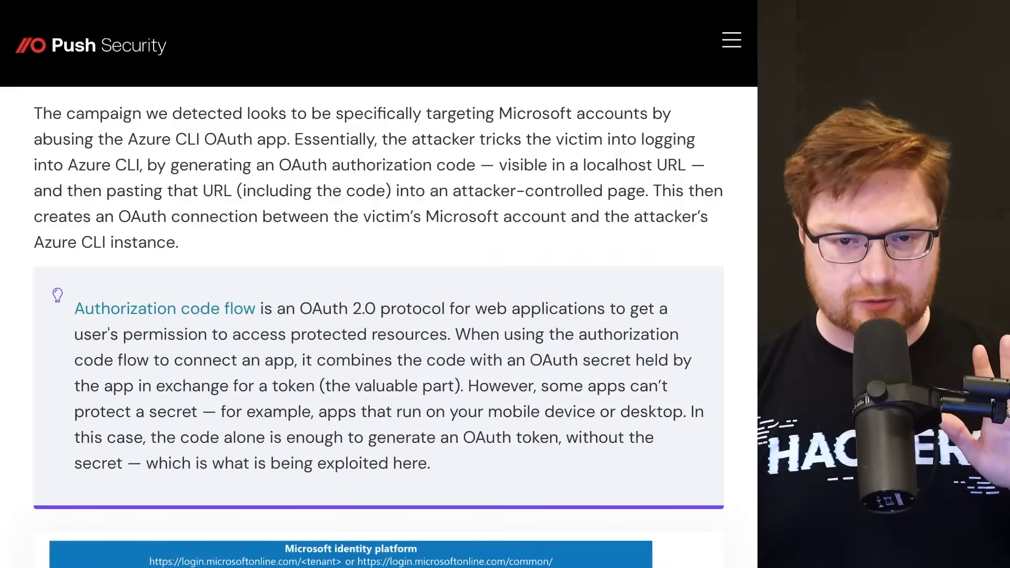
- In the Push Security article, highlight "Azure CLI OAuth app" and the words "Azure CLI" in the campaign paragraph
{"action": "left_click_drag", "start_coordinate": [128, 140], "coordinate": [278, 141]}
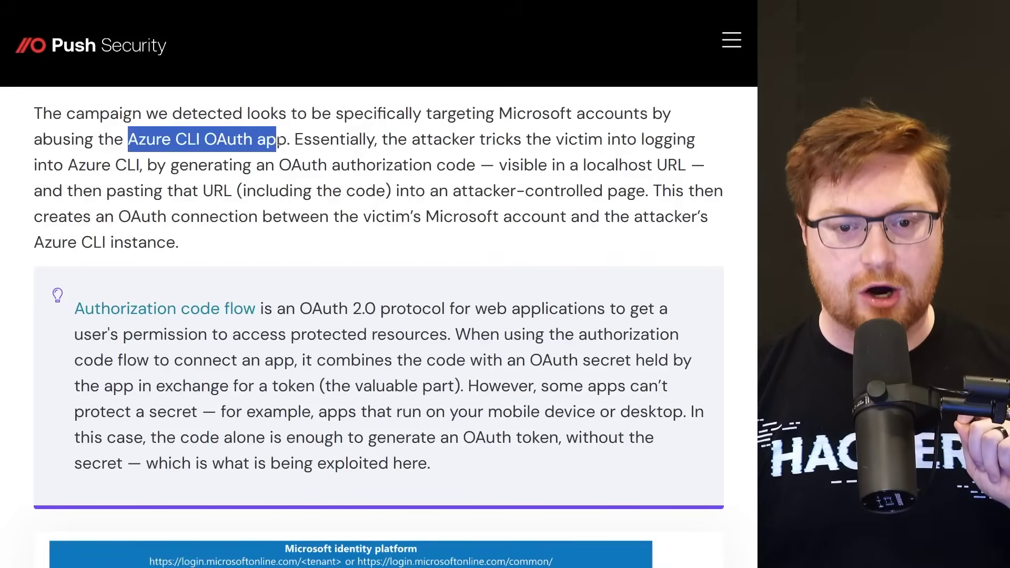
{"action": "left_click", "coordinate": [156, 154]}
{"action": "left_click_drag", "start_coordinate": [152, 133], "coordinate": [202, 136]}
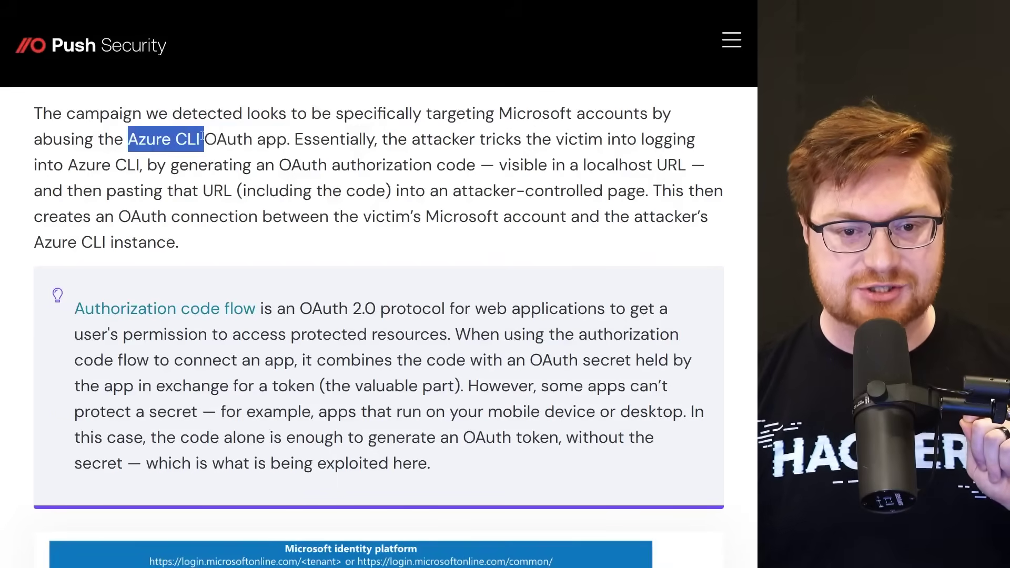
{"action": "left_click", "coordinate": [203, 135]}
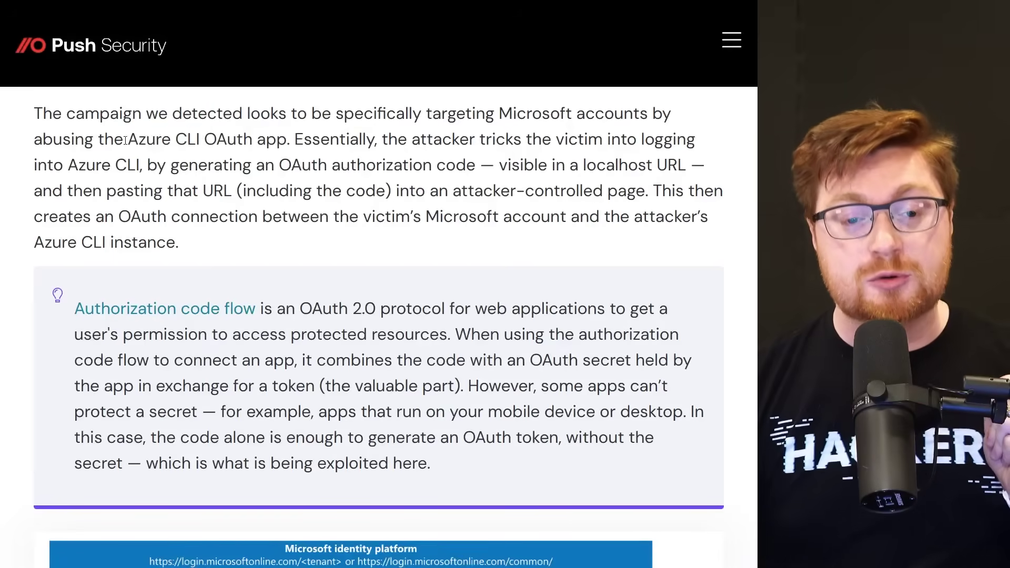
{"action": "left_click_drag", "start_coordinate": [125, 140], "coordinate": [201, 136]}
{"action": "left_click", "coordinate": [200, 136]}
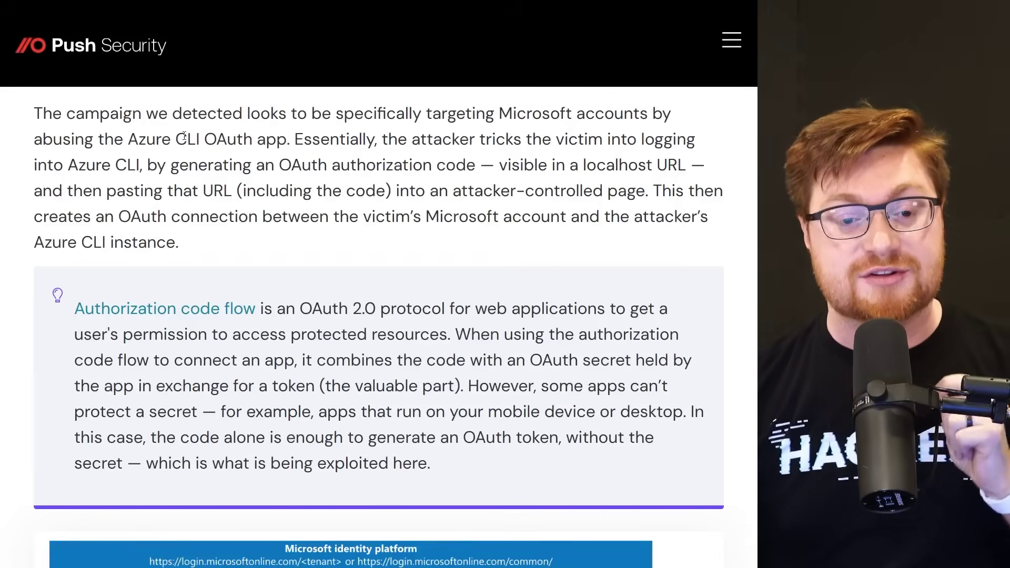
- Highlight the whole paragraph about the detected campaign, then the words "Microsoft account" in its last sentence
{"action": "left_click_drag", "start_coordinate": [37, 117], "coordinate": [188, 257]}
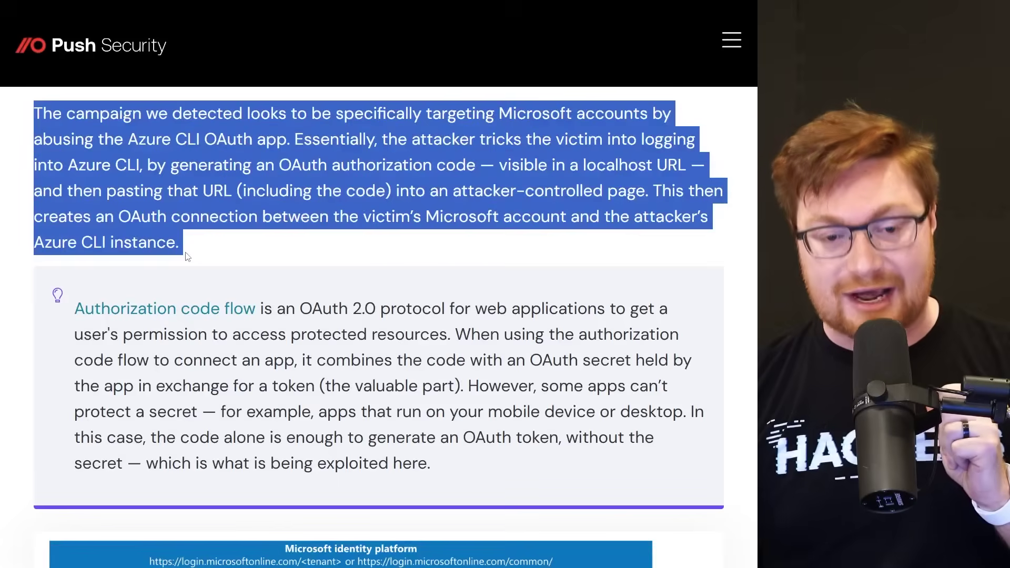
{"action": "left_click", "coordinate": [216, 252]}
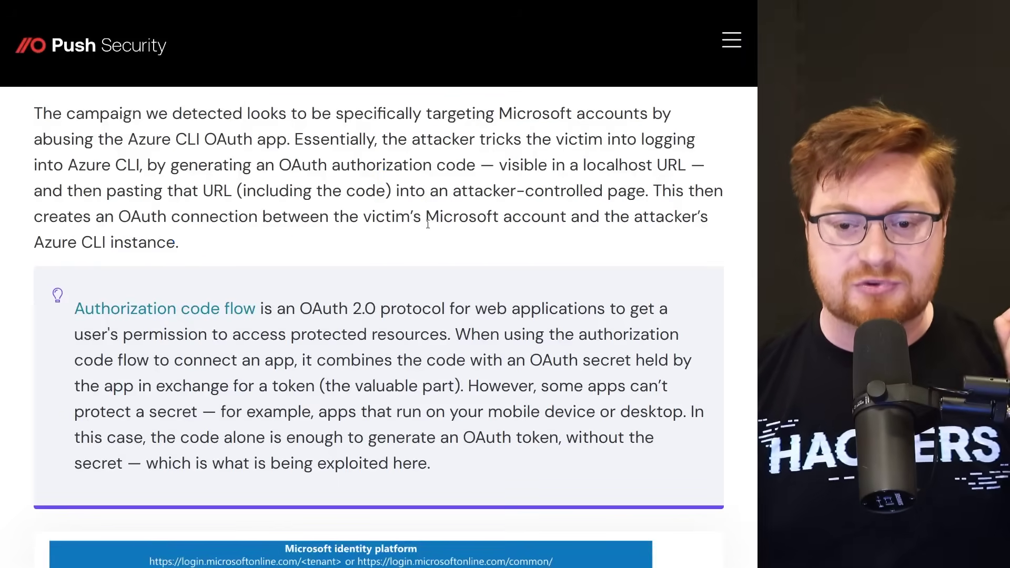
{"action": "left_click_drag", "start_coordinate": [428, 225], "coordinate": [564, 225]}
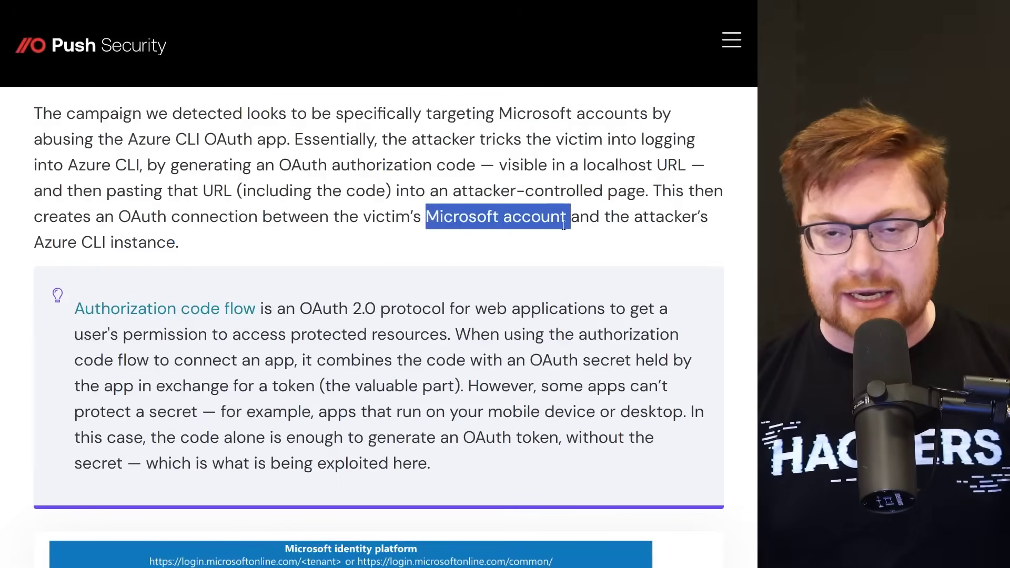
{"action": "left_click", "coordinate": [541, 242]}
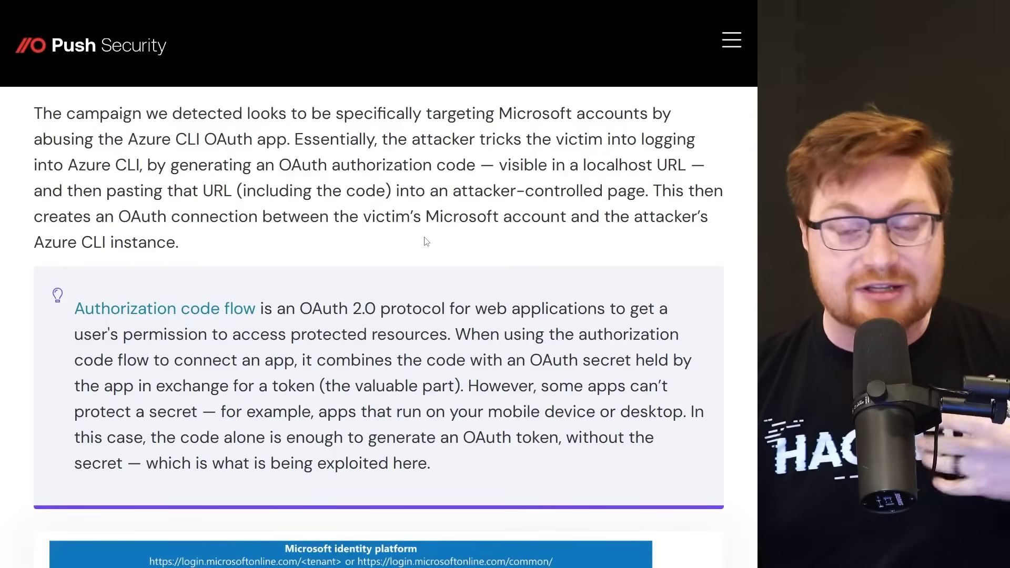
{"action": "left_click_drag", "start_coordinate": [427, 224], "coordinate": [563, 223]}
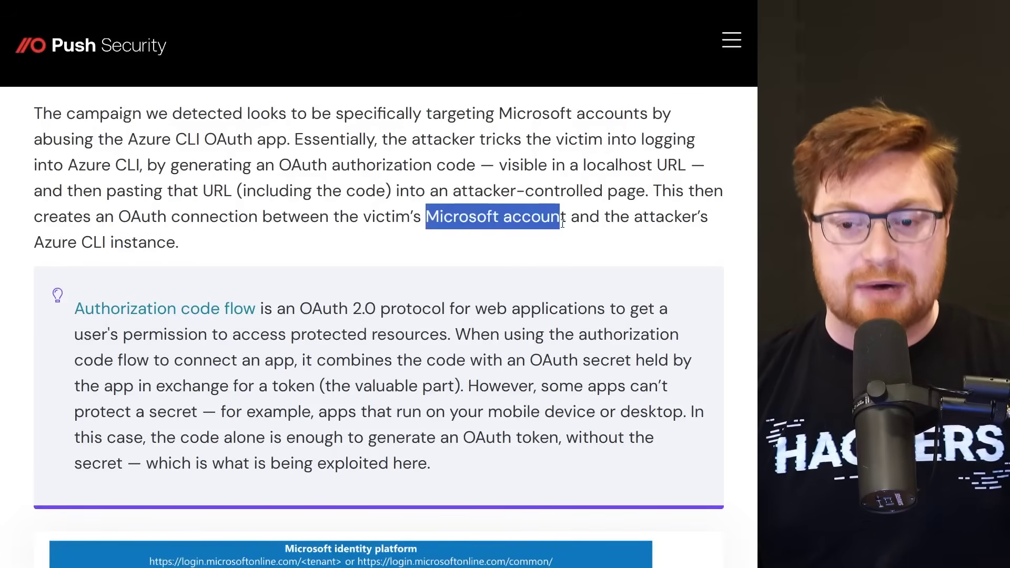
{"action": "left_click", "coordinate": [559, 228]}
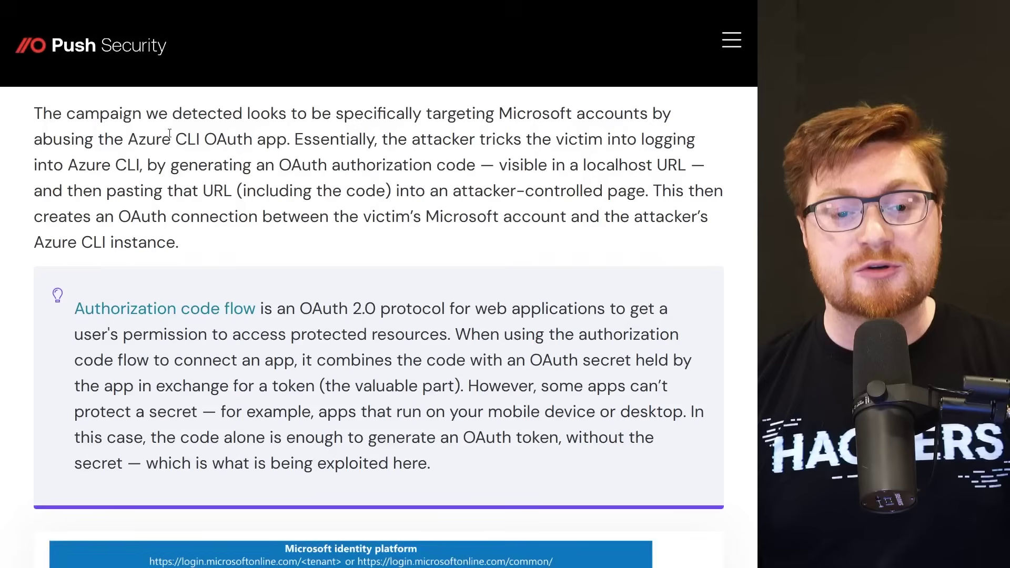
- Highlight "Azure CLI" in the campaign paragraph again and continue to the Microsoft identity platform authorization flow diagram
{"action": "left_click_drag", "start_coordinate": [128, 140], "coordinate": [186, 140]}
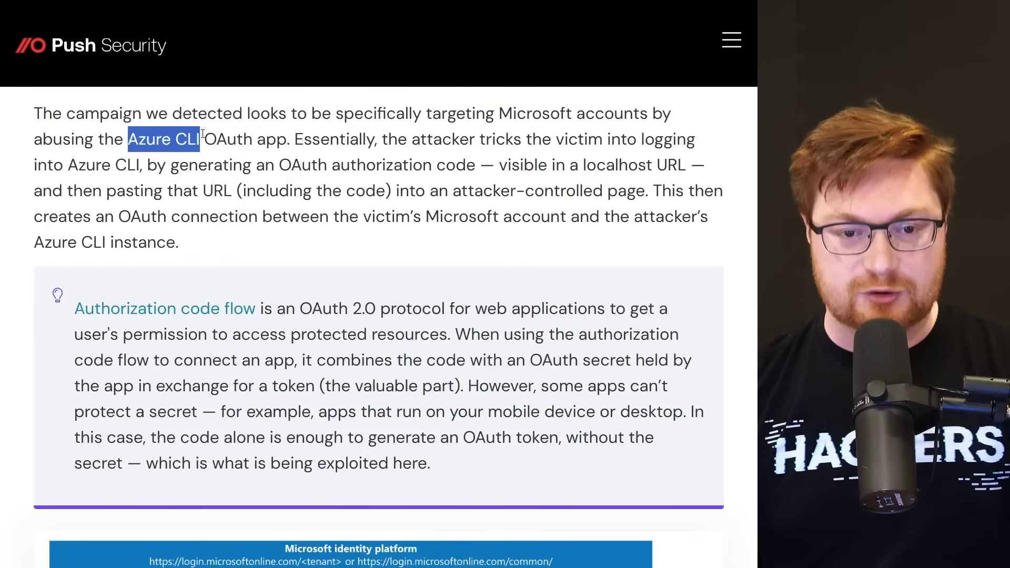
{"action": "left_click", "coordinate": [210, 140]}
{"action": "scroll", "coordinate": [679, 557], "scroll_direction": "down", "scroll_amount": 7}
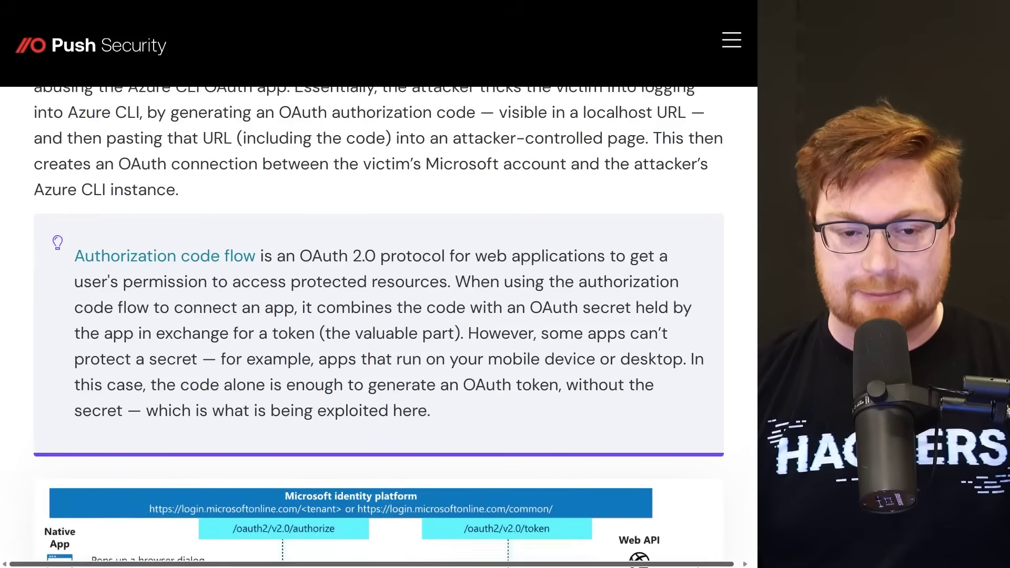
{"action": "scroll", "coordinate": [701, 564], "scroll_direction": "down", "scroll_amount": 10}
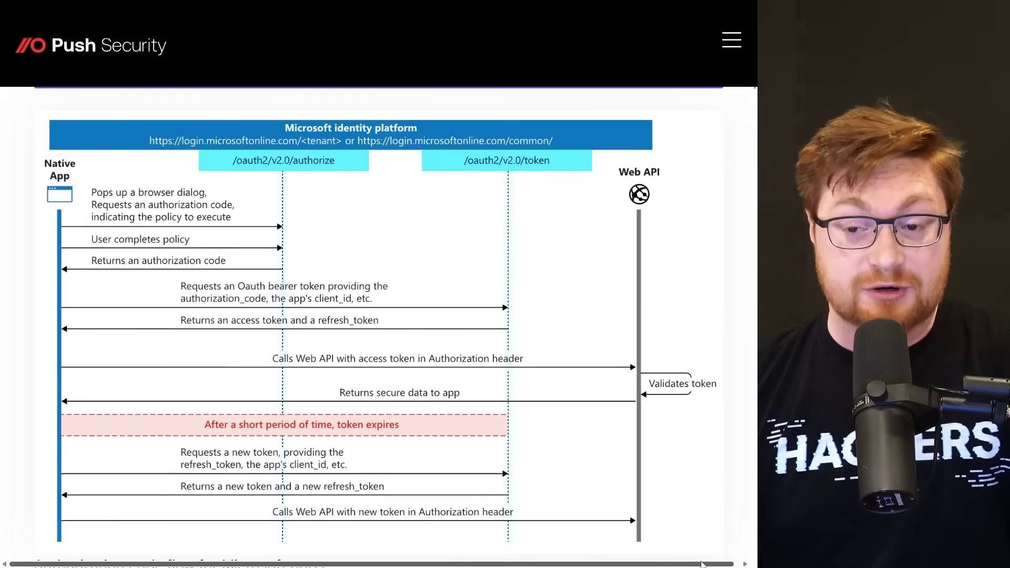
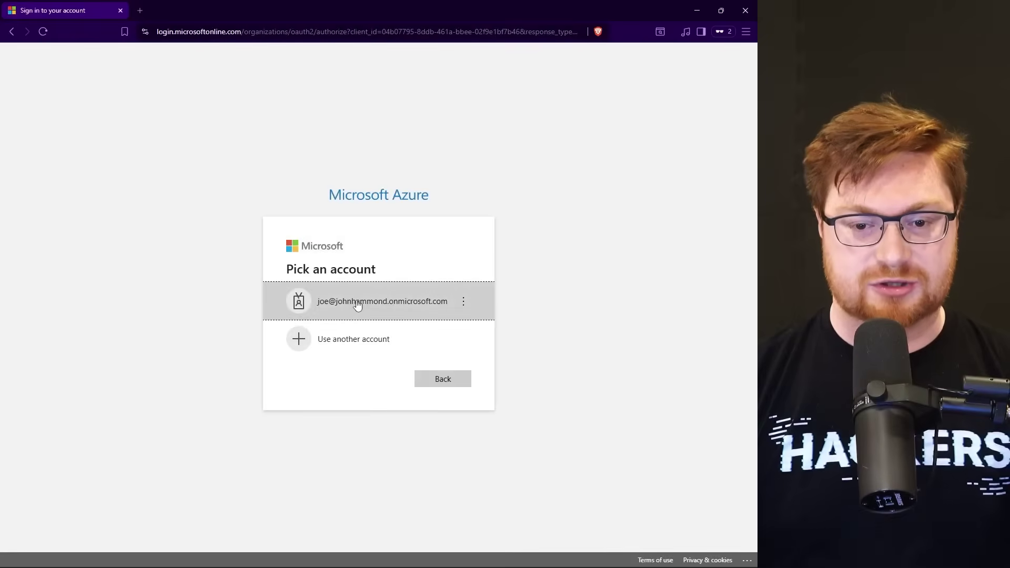
- Enlarge the Microsoft Azure sign-in page to 150% and pick the already listed account
{"action": "key", "text": "ctrl+equal"}
{"action": "key", "text": "ctrl+equal"}
{"action": "key", "text": "ctrl+equal"}
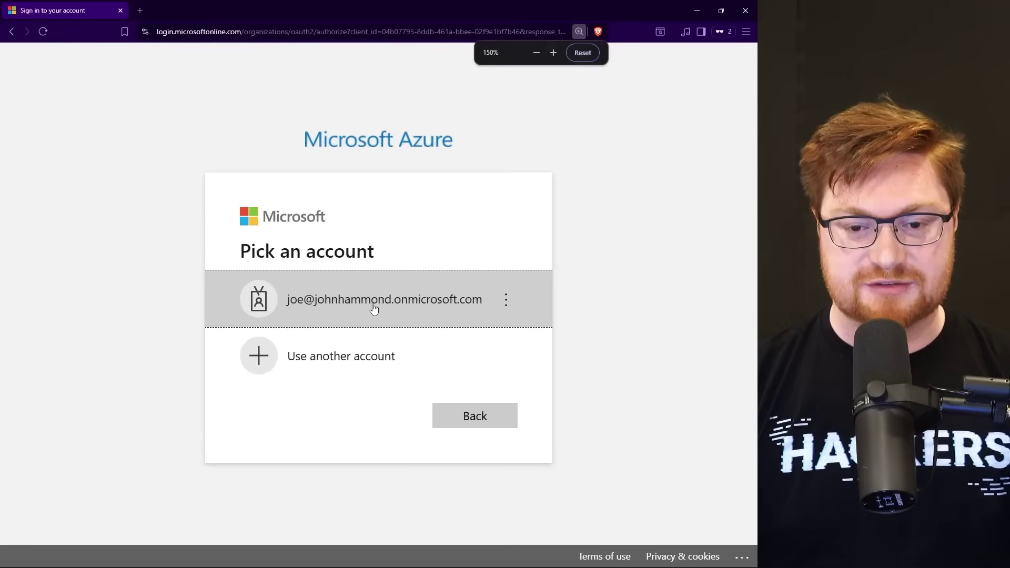
{"action": "left_click", "coordinate": [384, 324]}
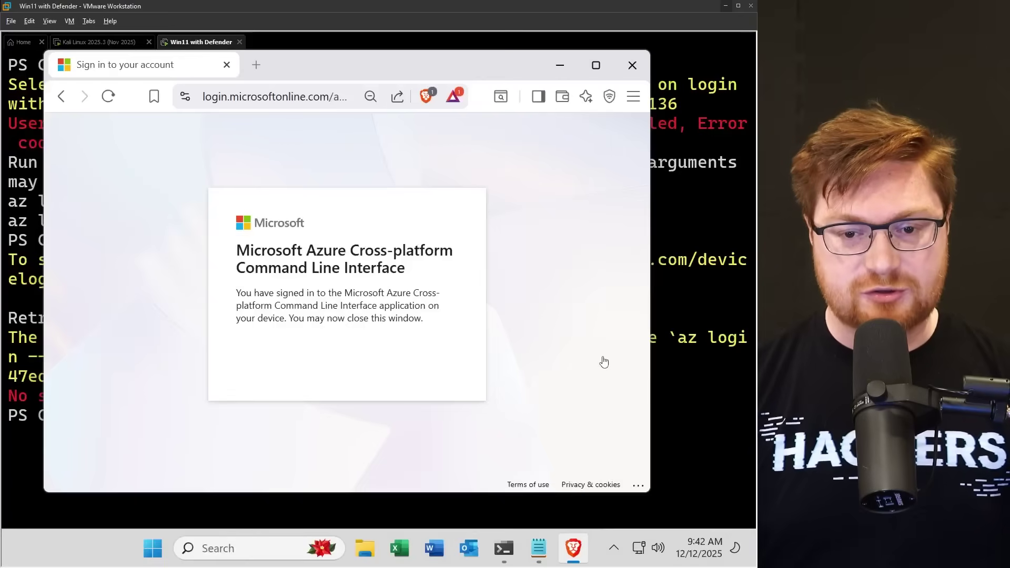
- In the Win11 with Defender virtual machine, minimize the PowerShell terminal and maximize the browser window with the Azure Cross-platform Command Line Interface page
{"action": "left_click", "coordinate": [696, 294]}
{"action": "key", "text": "alt+space"}
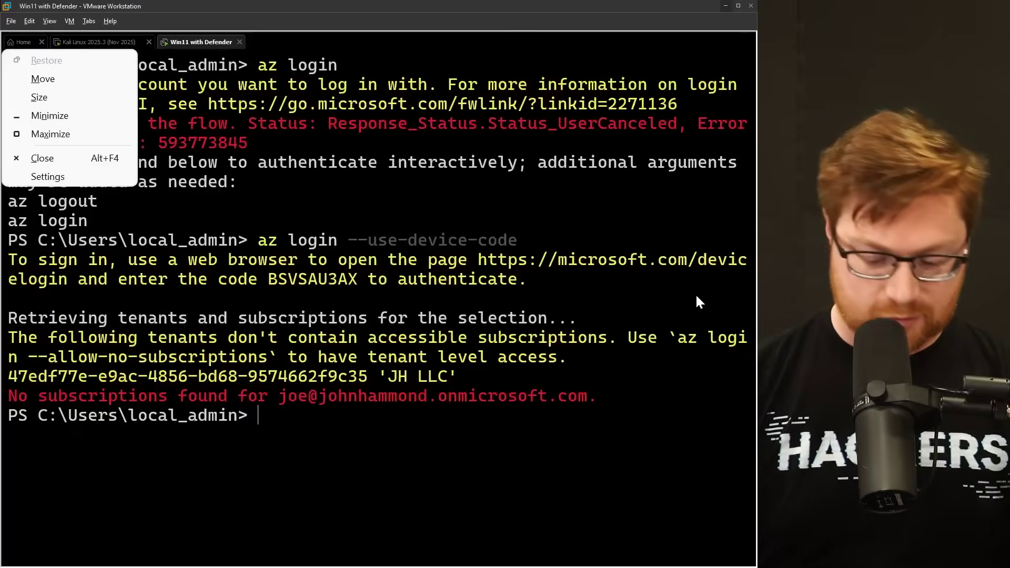
{"action": "key", "text": "n"}
{"action": "double_click", "coordinate": [359, 65]}
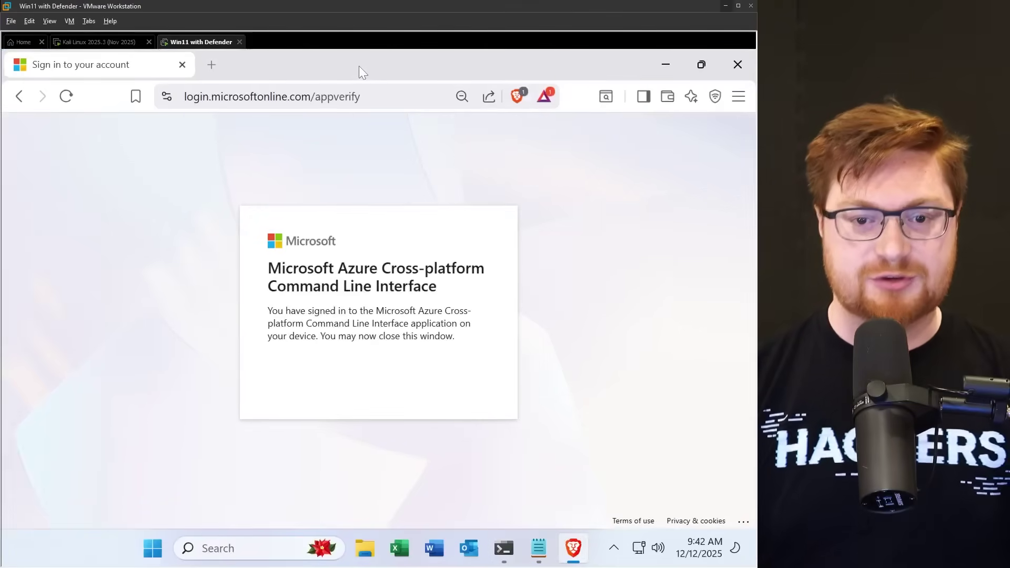
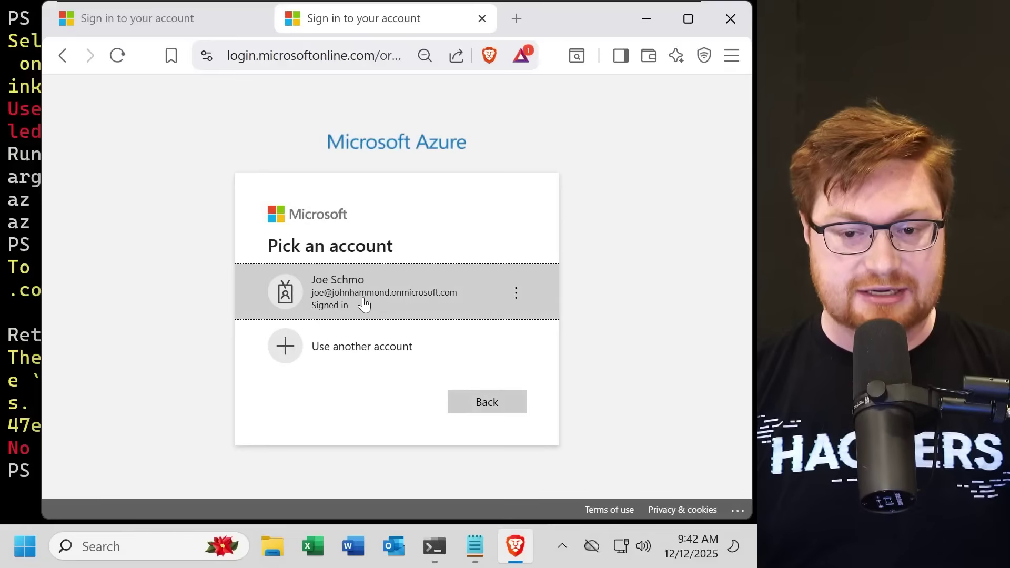
- Pick the already signed-in account to continue the Microsoft Azure device login
{"action": "left_click", "coordinate": [401, 310]}
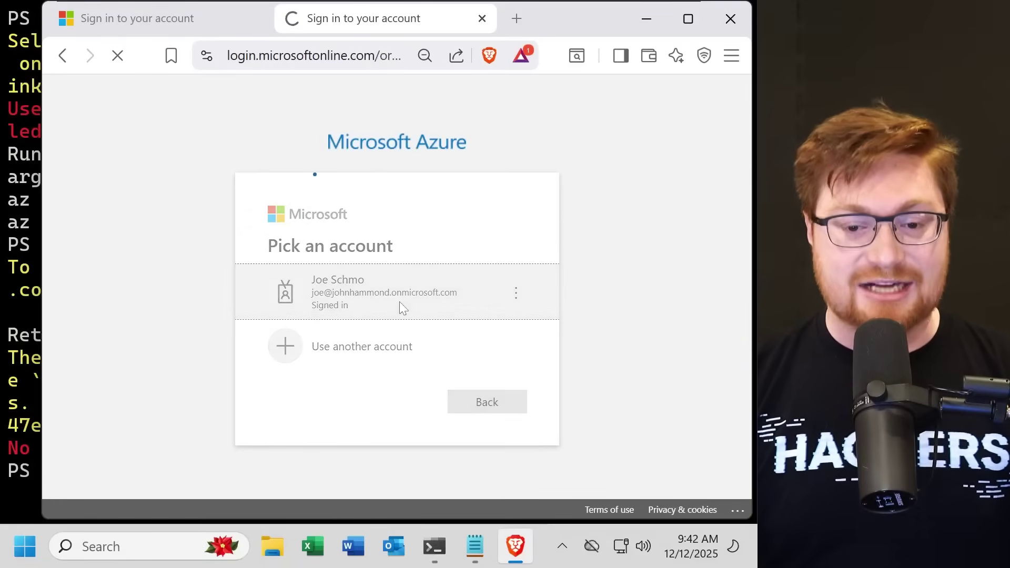
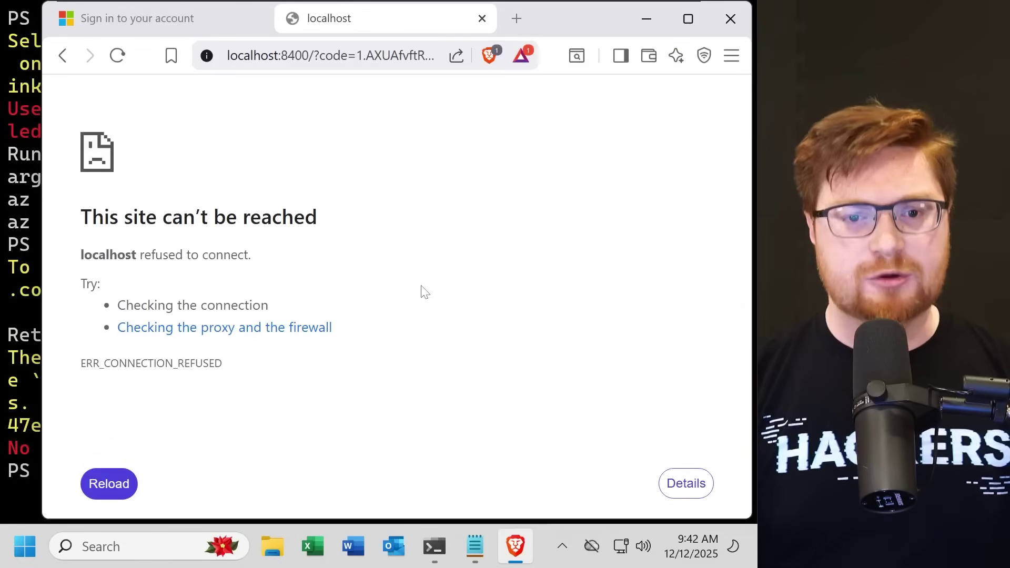
- Highlight the "localhost:8400/?" portion at the start of the redirect URL in the address field
{"action": "left_click", "coordinate": [247, 59]}
{"action": "left_click", "coordinate": [249, 62]}
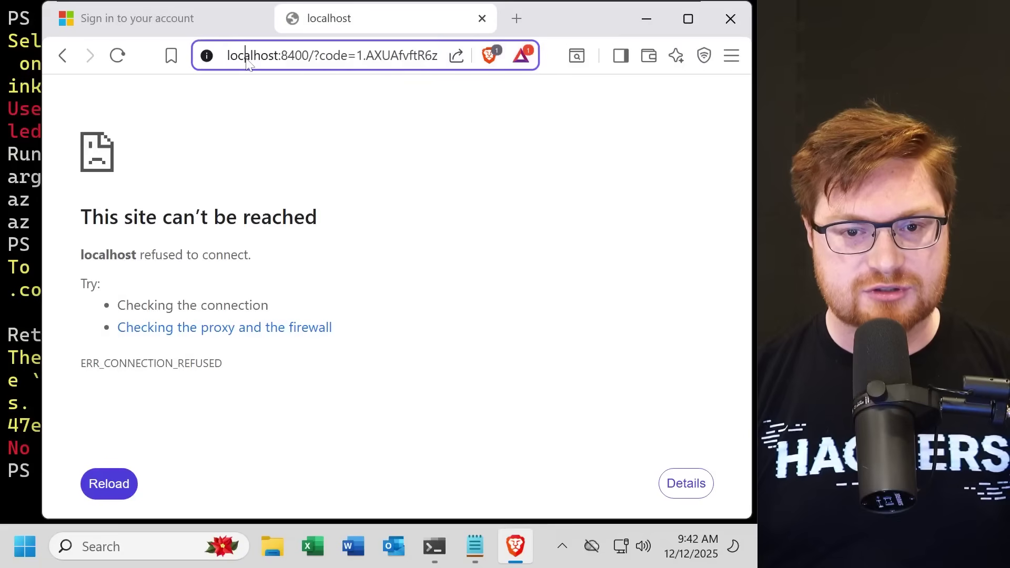
{"action": "key", "text": "Home"}
{"action": "key", "text": "ctrl+shift+Right"}
{"action": "key", "text": "ctrl+shift+Right"}
{"action": "key", "text": "ctrl+shift+Right"}
{"action": "key", "text": "ctrl+shift+Left"}
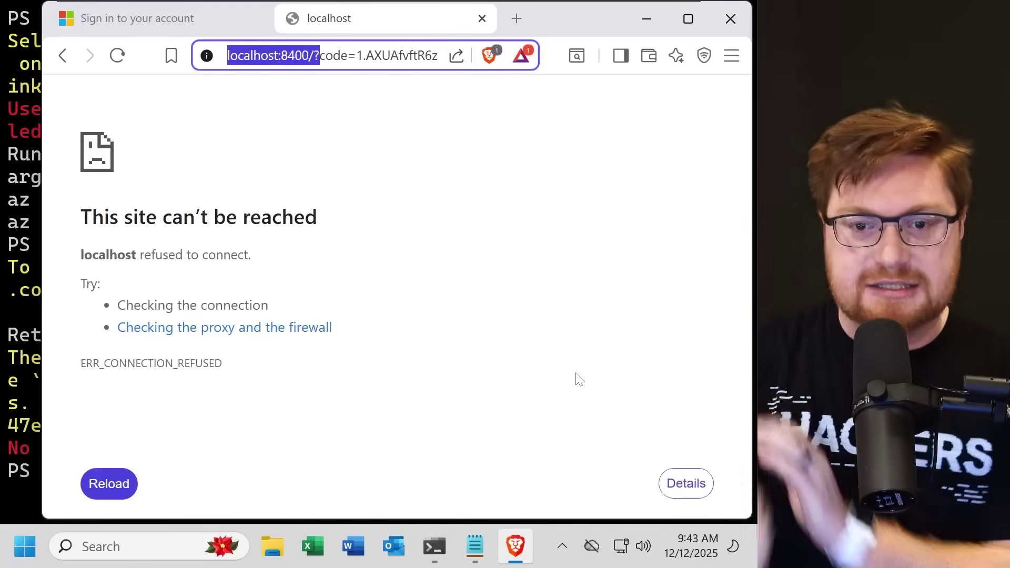
- Highlight the authorization code value that follows "code=" in the localhost redirect URL
{"action": "key", "text": "Right"}
{"action": "key", "text": "ctrl+Right"}
{"action": "key", "text": "ctrl+shift+Right"}
{"action": "key", "text": "ctrl+shift+Right"}
{"action": "key", "text": "ctrl+shift+Right"}
{"action": "key", "text": "ctrl+shift+Right"}
{"action": "key", "text": "ctrl+shift+Right"}
{"action": "key", "text": "ctrl+shift+Right"}
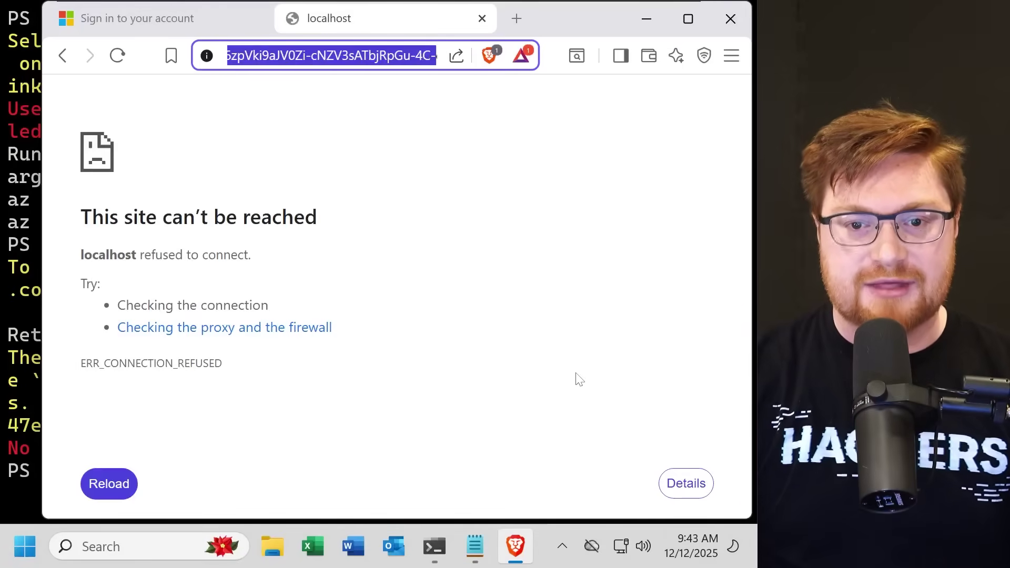
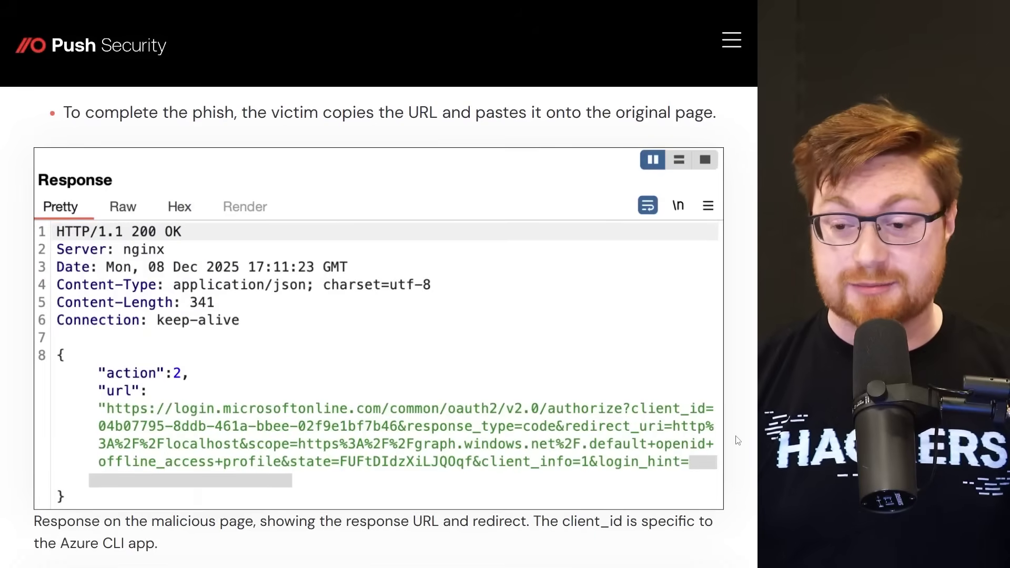
- Read the article's walkthrough of the localhost redirect, the "Paste URL to allow access" phishing page and the resulting attacker access via Azure CLI
{"action": "scroll", "coordinate": [738, 441], "scroll_direction": "down", "scroll_amount": 7}
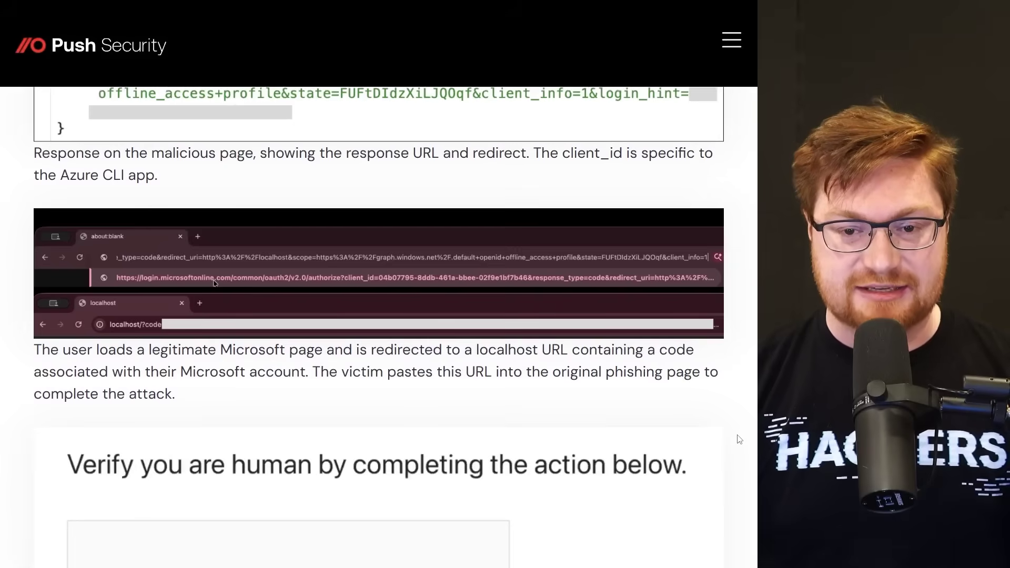
{"action": "scroll", "coordinate": [739, 440], "scroll_direction": "down", "scroll_amount": 1}
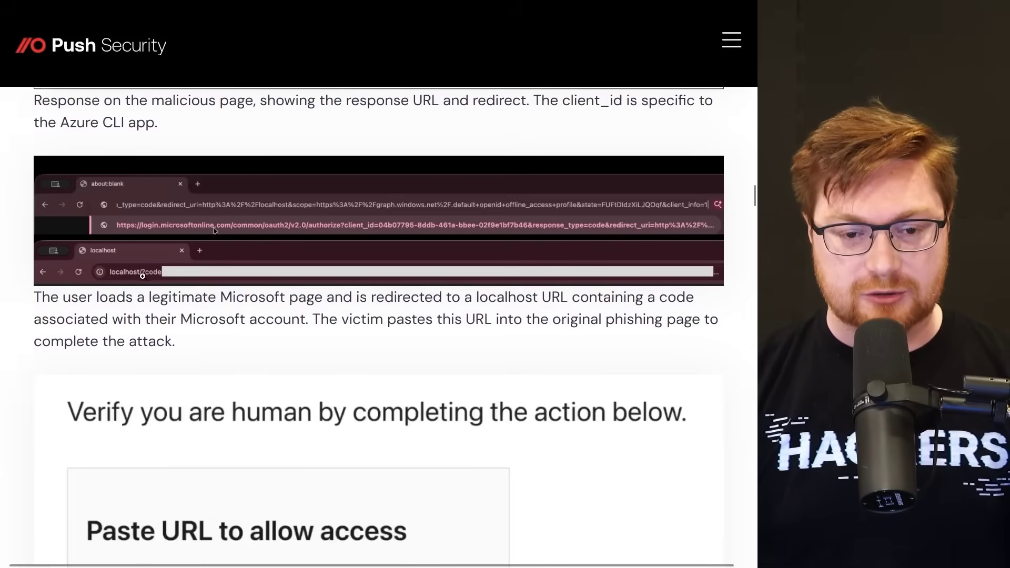
{"action": "scroll", "coordinate": [703, 371], "scroll_direction": "down", "scroll_amount": 5}
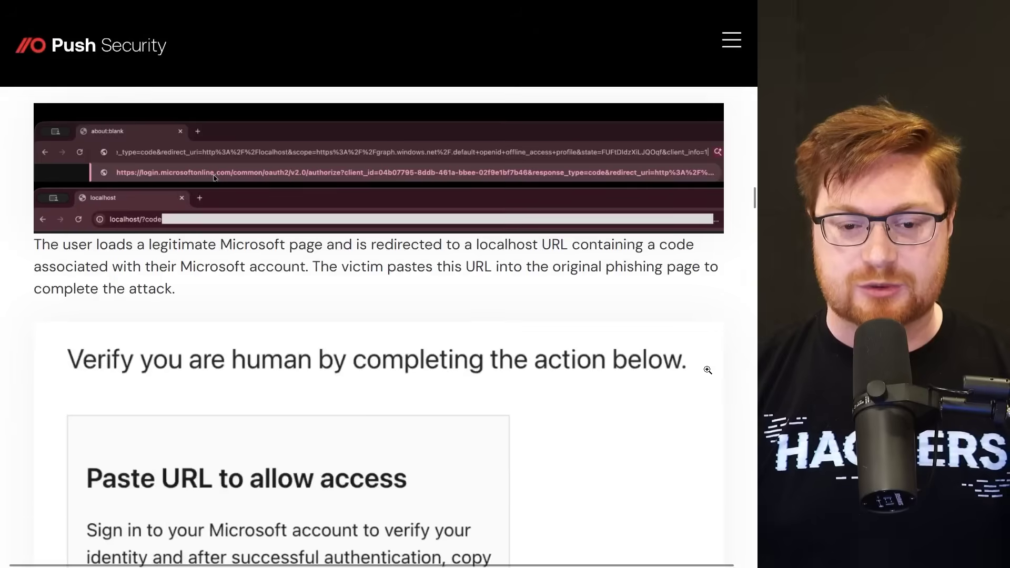
{"action": "scroll", "coordinate": [712, 388], "scroll_direction": "down", "scroll_amount": 2}
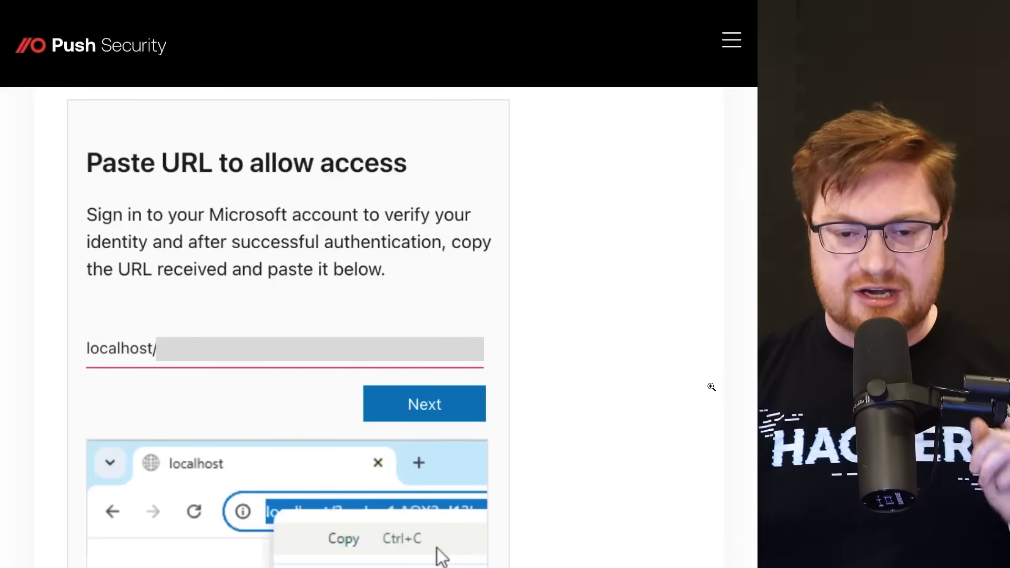
{"action": "scroll", "coordinate": [711, 387], "scroll_direction": "down", "scroll_amount": 5}
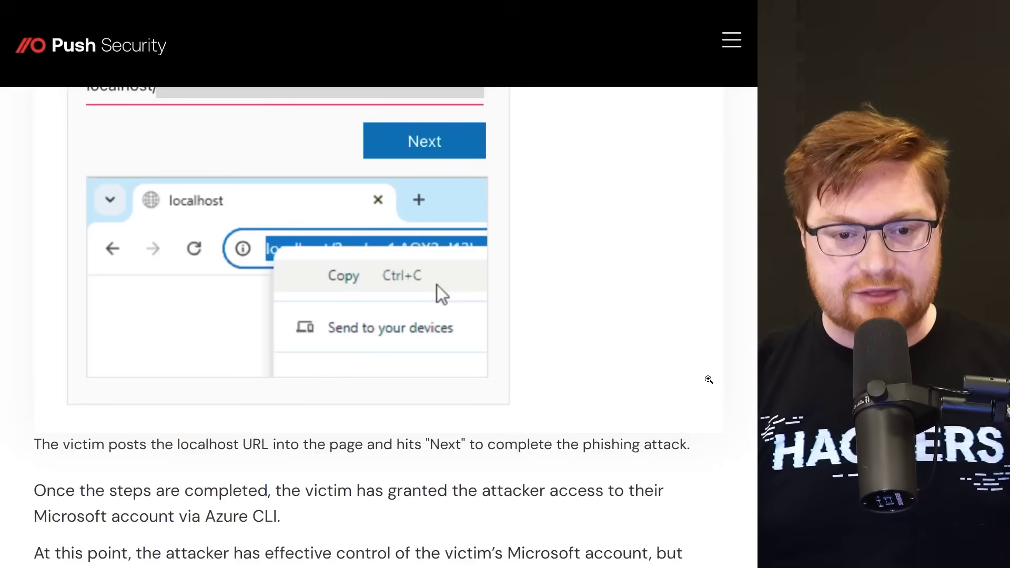
{"action": "scroll", "coordinate": [709, 380], "scroll_direction": "up", "scroll_amount": 2}
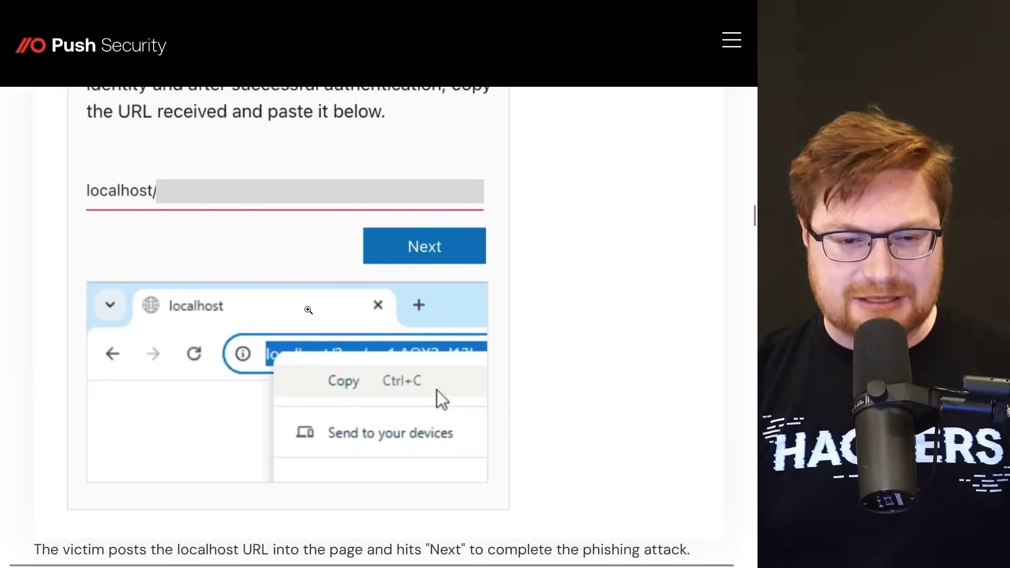
{"action": "scroll", "coordinate": [723, 521], "scroll_direction": "down", "scroll_amount": 1}
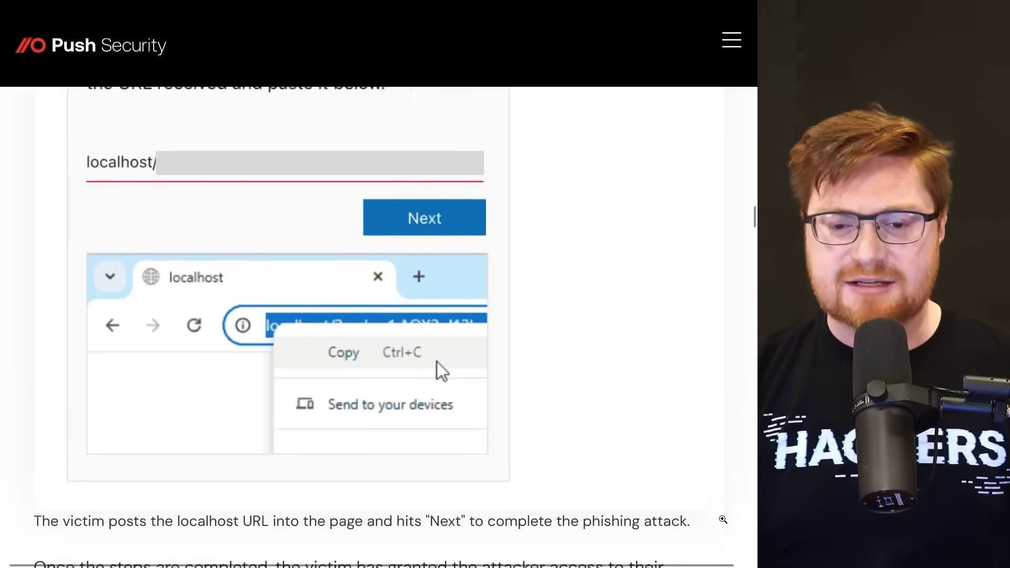
{"action": "scroll", "coordinate": [723, 520], "scroll_direction": "down", "scroll_amount": 3}
{"action": "scroll", "coordinate": [722, 548], "scroll_direction": "down", "scroll_amount": 2}
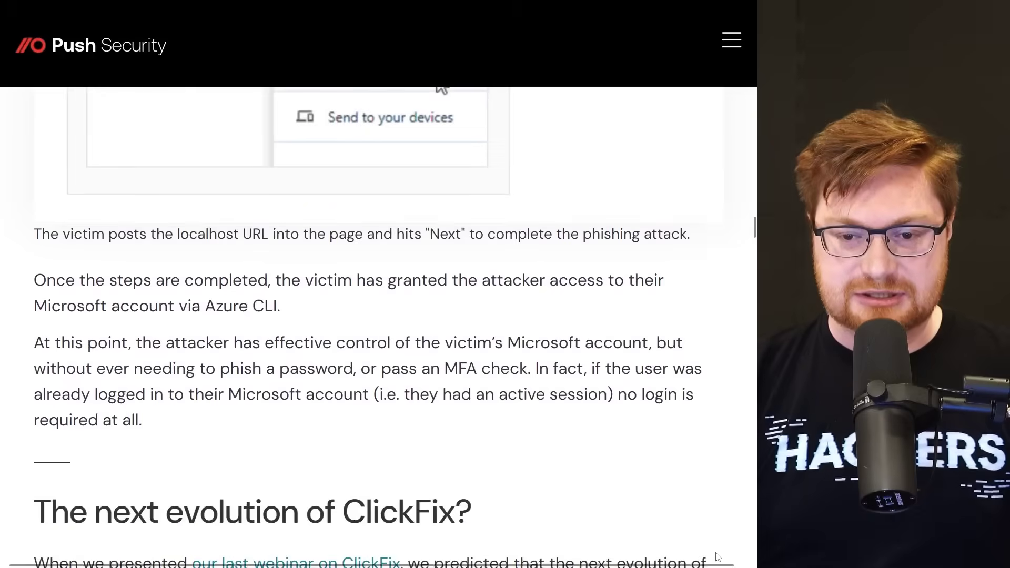
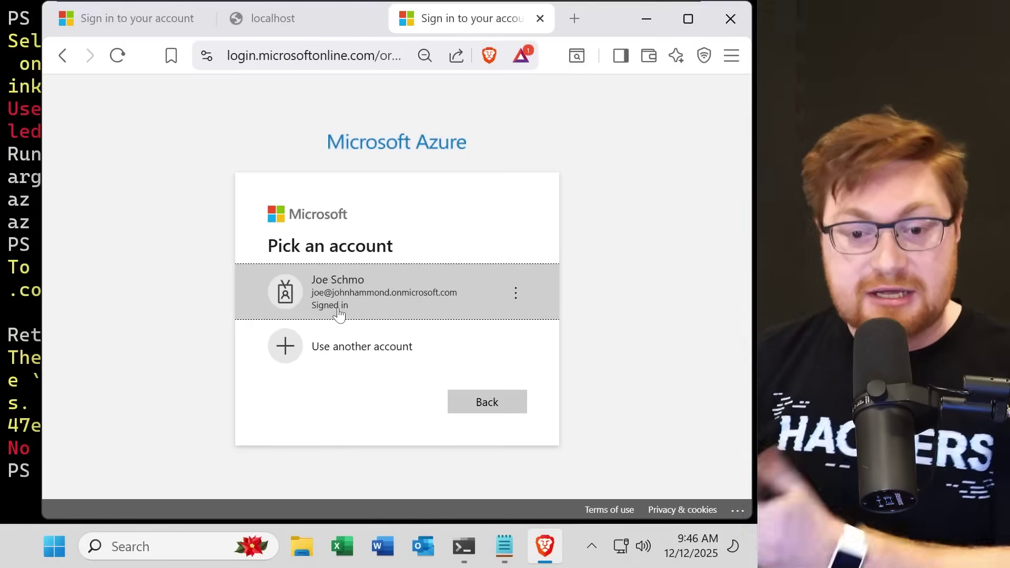
- Continue the Microsoft Azure sign-in with the already signed-in account to reach the localhost redirect containing the authorization code
{"action": "left_click", "coordinate": [338, 313]}
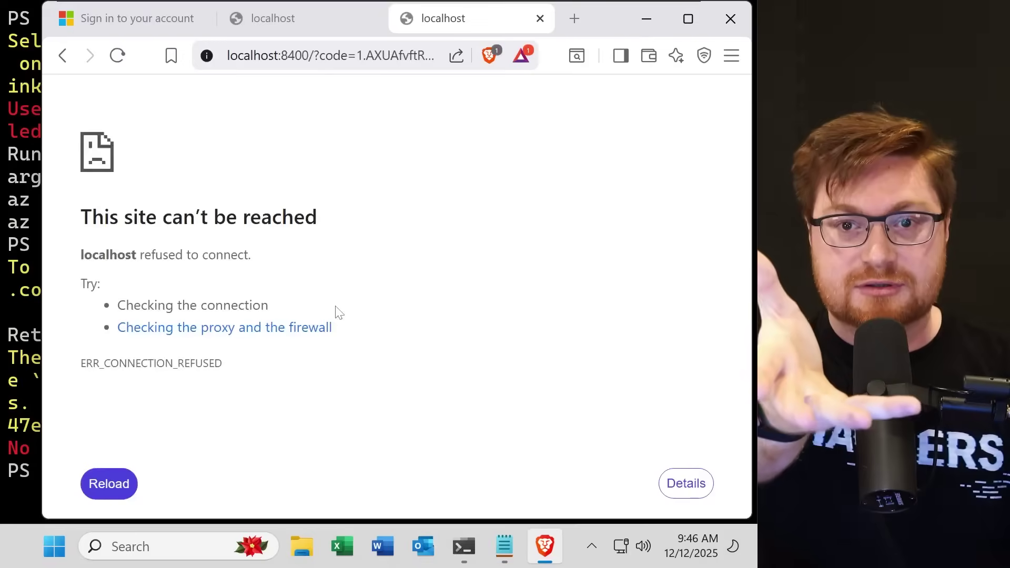
- Switch to the full-screen media player and play the recorded demo showing the consentfix terminal beside a blank browser
{"action": "key", "text": "F5"}
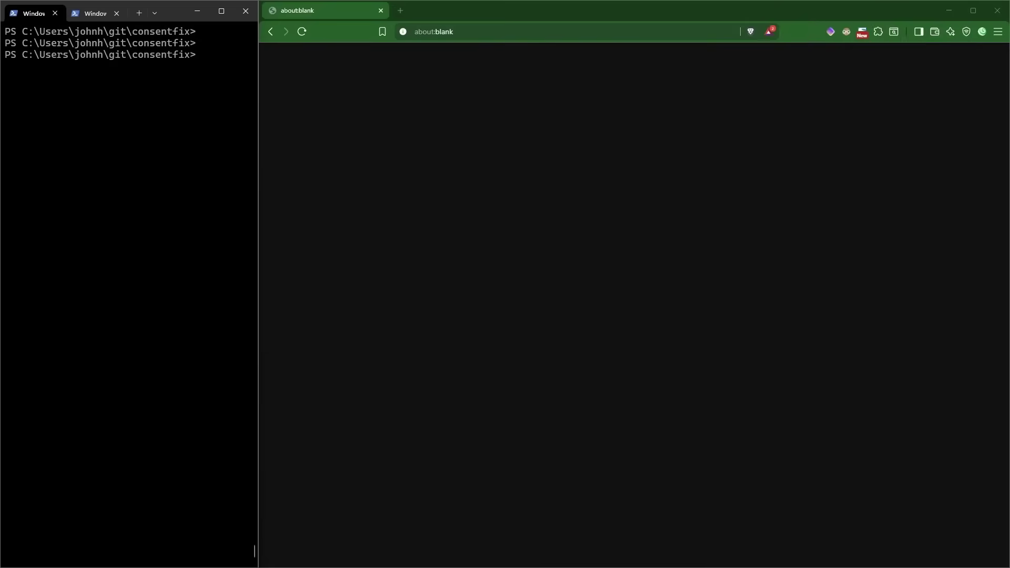
{"action": "mouse_move", "coordinate": [624, 369]}
{"action": "mouse_move", "coordinate": [258, 267]}
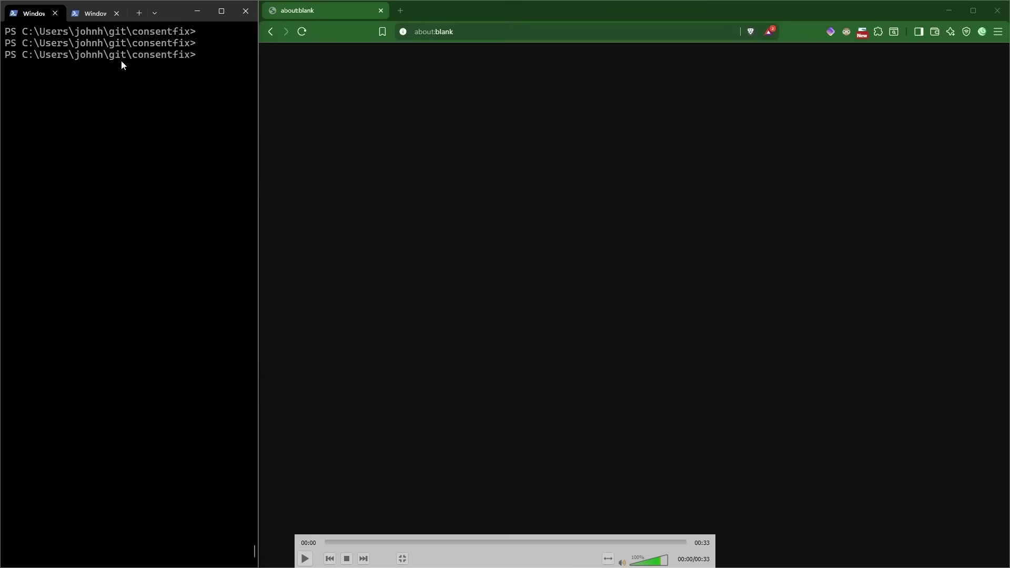
{"action": "key", "text": "space"}
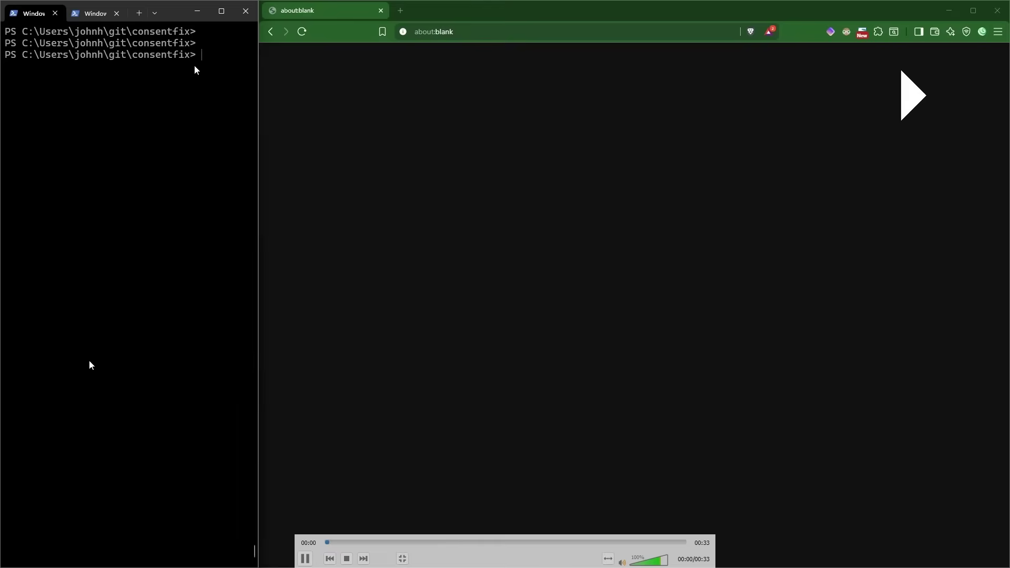
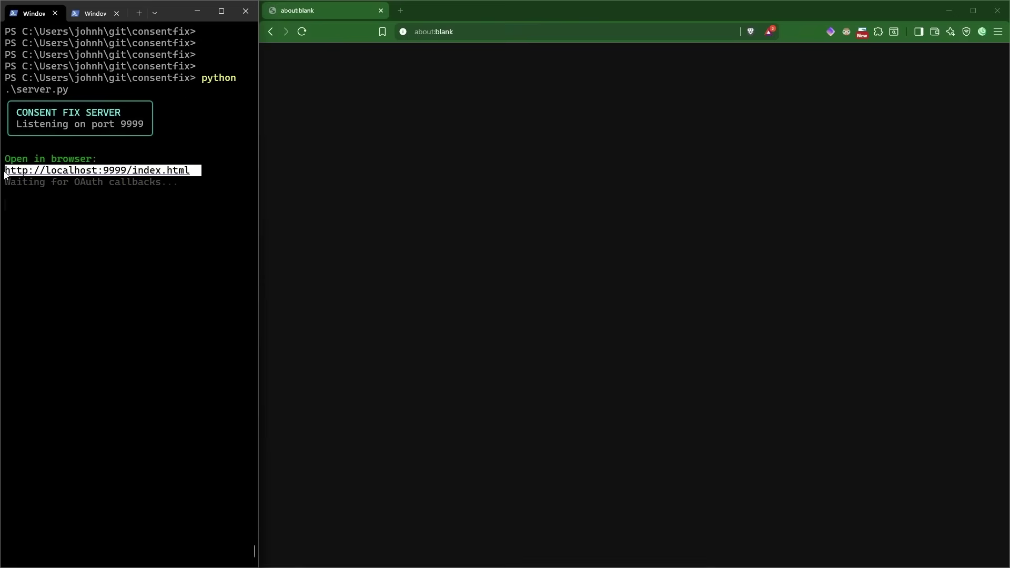
- Pause the recorded demo at 00:04, where the consentfix server's localhost address is highlighted in the terminal
{"action": "key", "text": "space"}
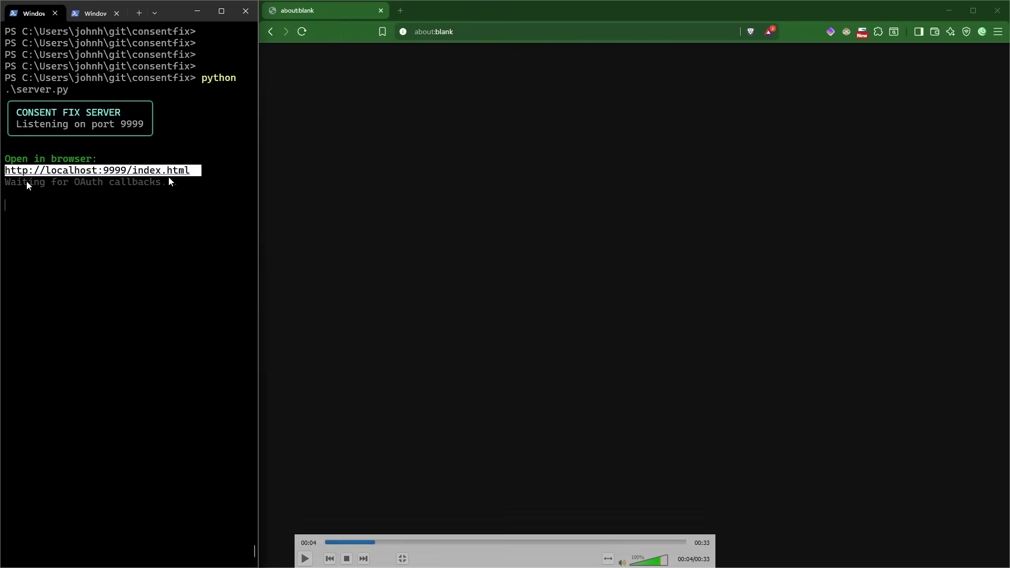
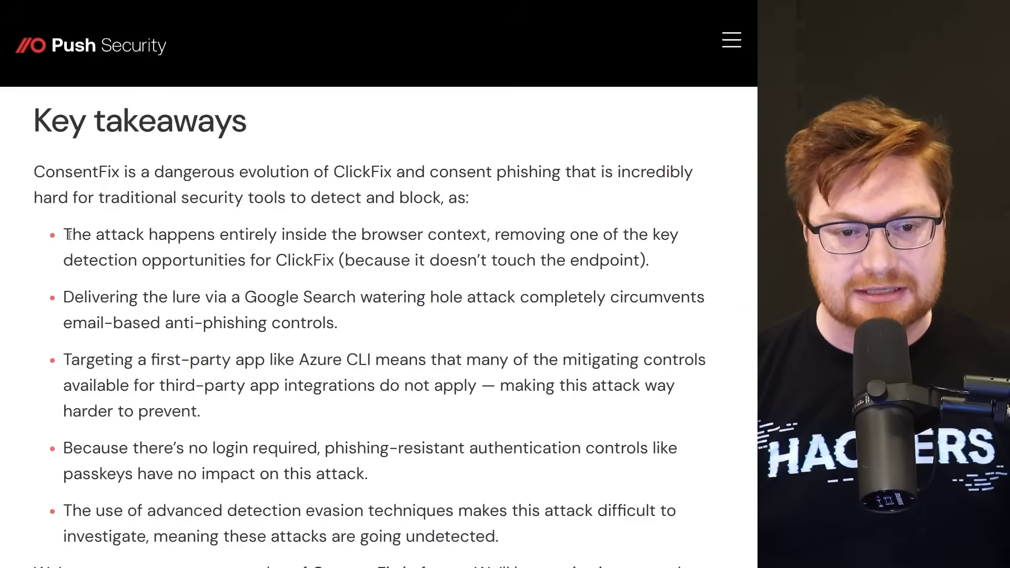
- Read the Key takeaways list, highlighting the point about the attack staying in the browser and the phrase on first-party apps like Azure CLI
{"action": "left_click_drag", "start_coordinate": [69, 235], "coordinate": [664, 270]}
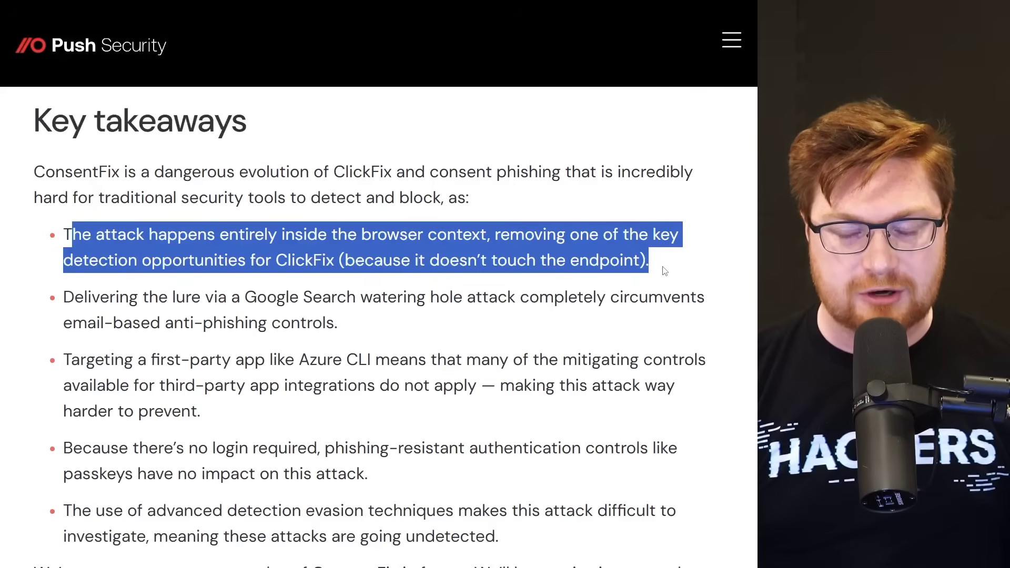
{"action": "left_click", "coordinate": [664, 270]}
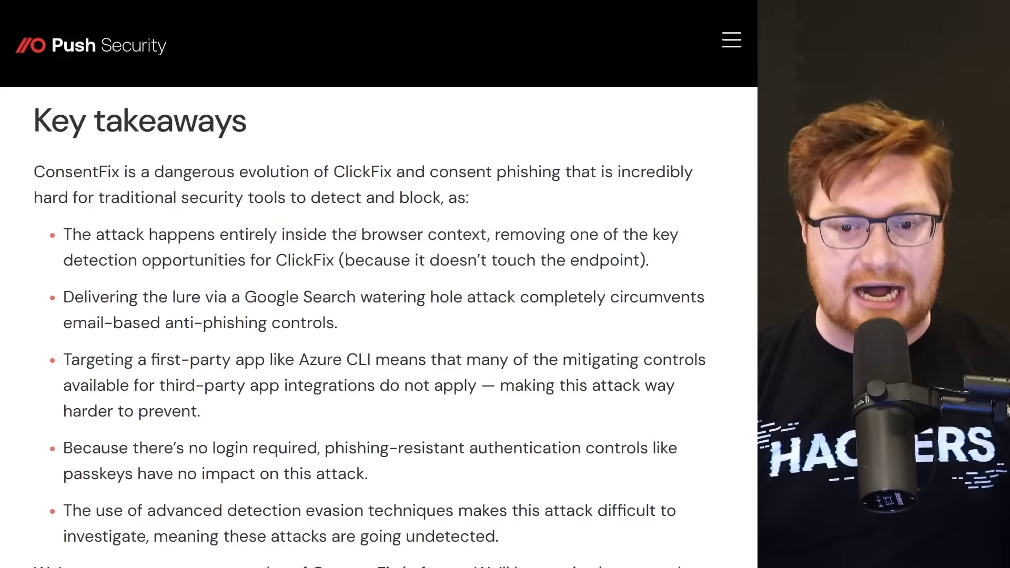
{"action": "left_click_drag", "start_coordinate": [356, 235], "coordinate": [458, 237]}
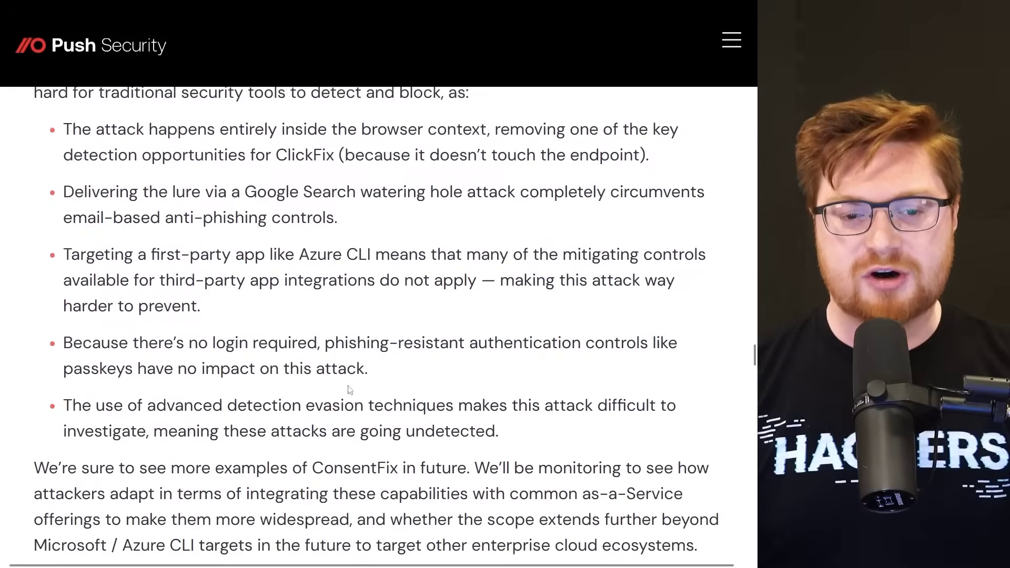
{"action": "left_click_drag", "start_coordinate": [173, 256], "coordinate": [289, 253]}
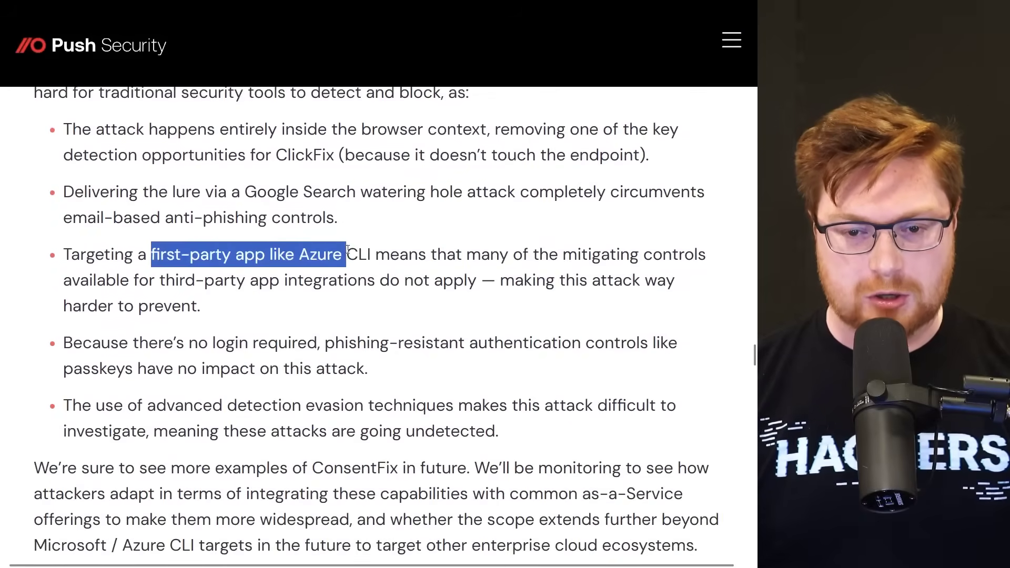
{"action": "left_click", "coordinate": [375, 247]}
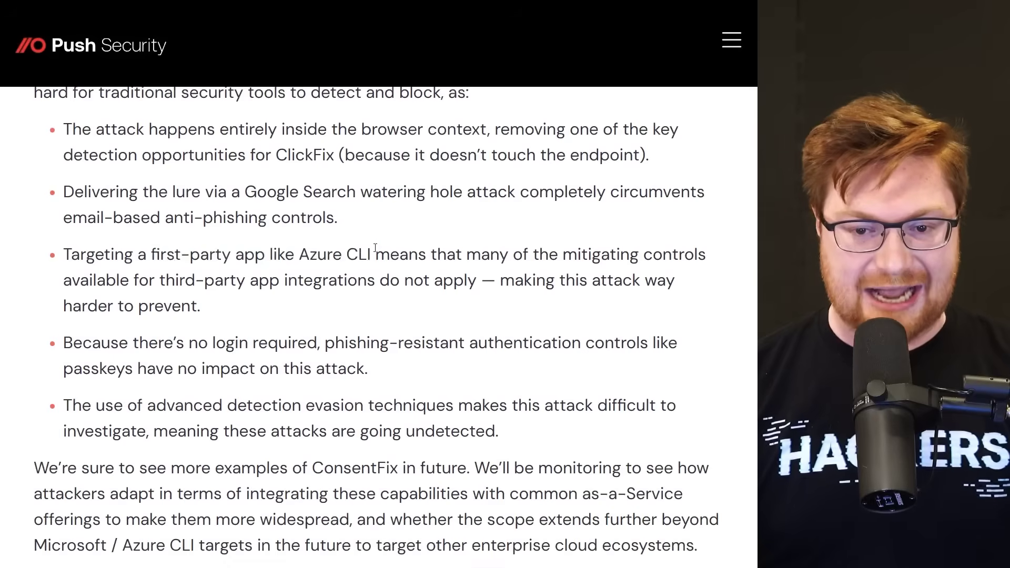
- Read the Recommendations section, highlighting the passages on "Microsoft Azure CLI" login events and legitimate use of the Azure CLI
{"action": "scroll", "coordinate": [378, 326], "scroll_direction": "down", "scroll_amount": 5}
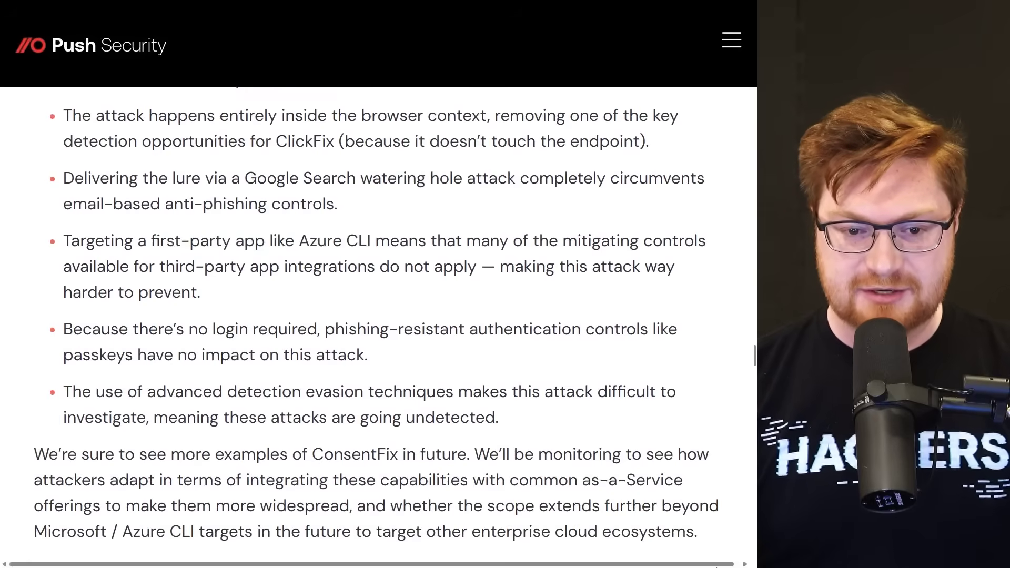
{"action": "scroll", "coordinate": [382, 326], "scroll_direction": "down", "scroll_amount": 1}
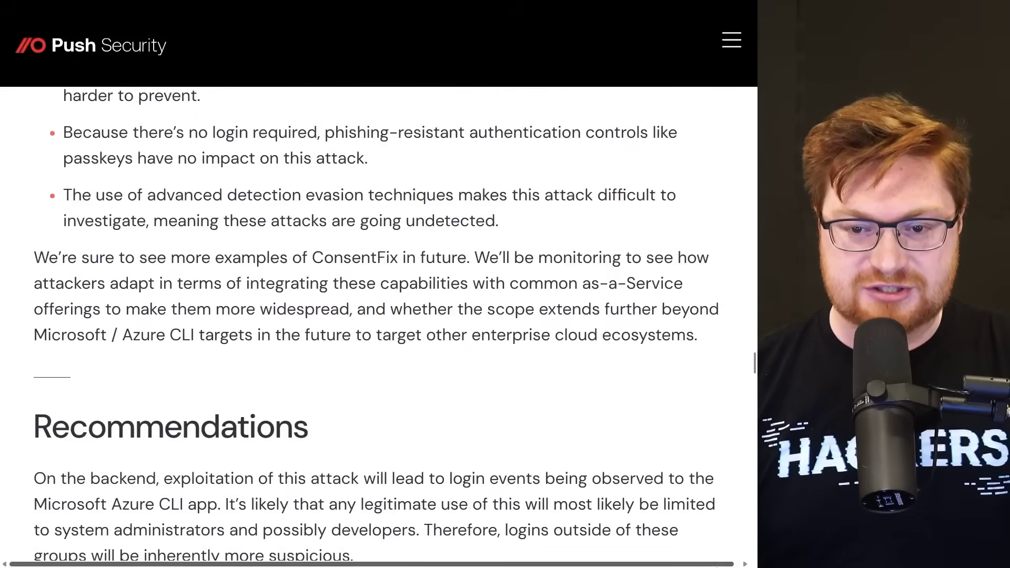
{"action": "scroll", "coordinate": [379, 326], "scroll_direction": "down", "scroll_amount": 7}
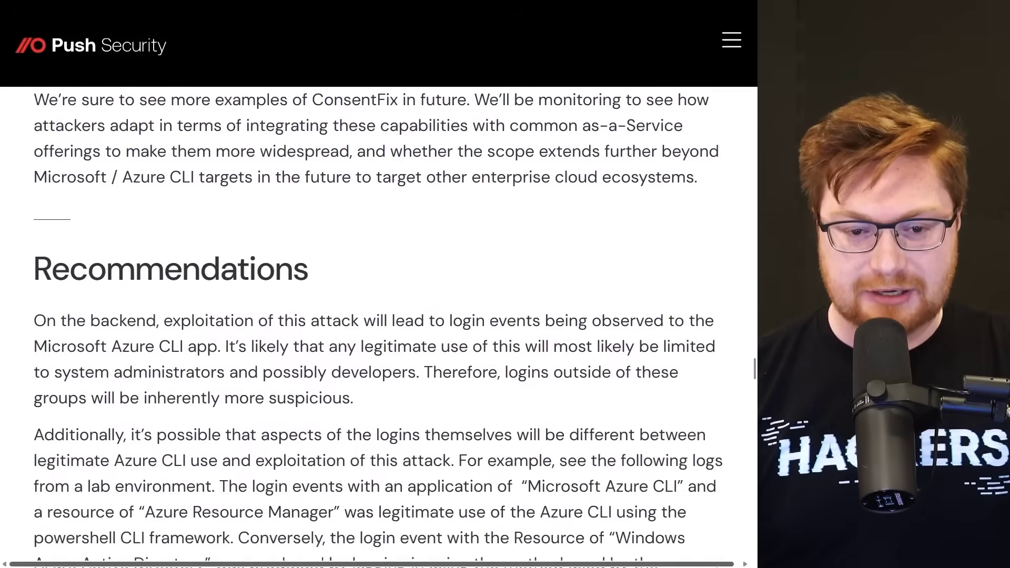
{"action": "scroll", "coordinate": [379, 326], "scroll_direction": "down", "scroll_amount": 5}
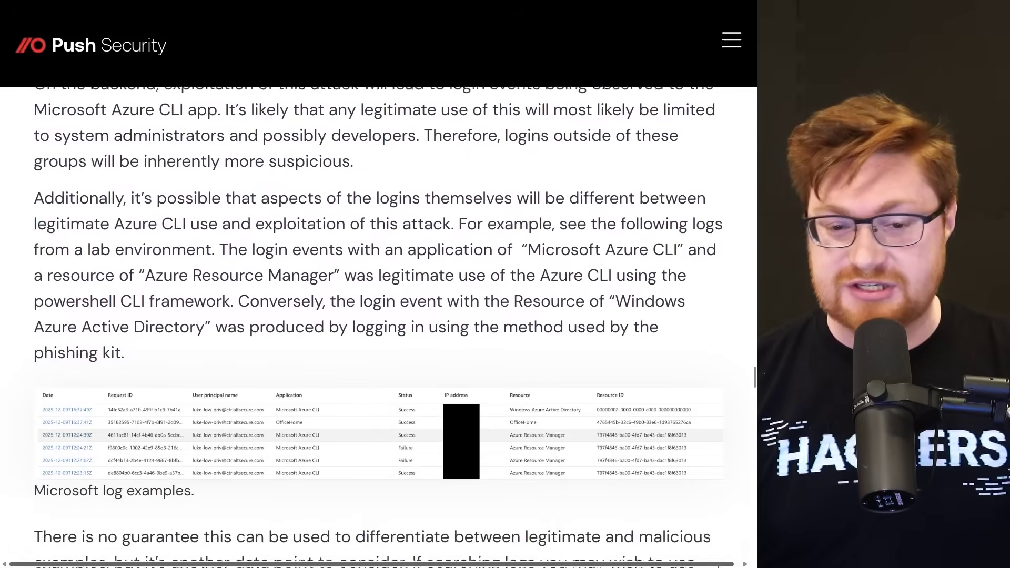
{"action": "scroll", "coordinate": [379, 327], "scroll_direction": "down", "scroll_amount": 2}
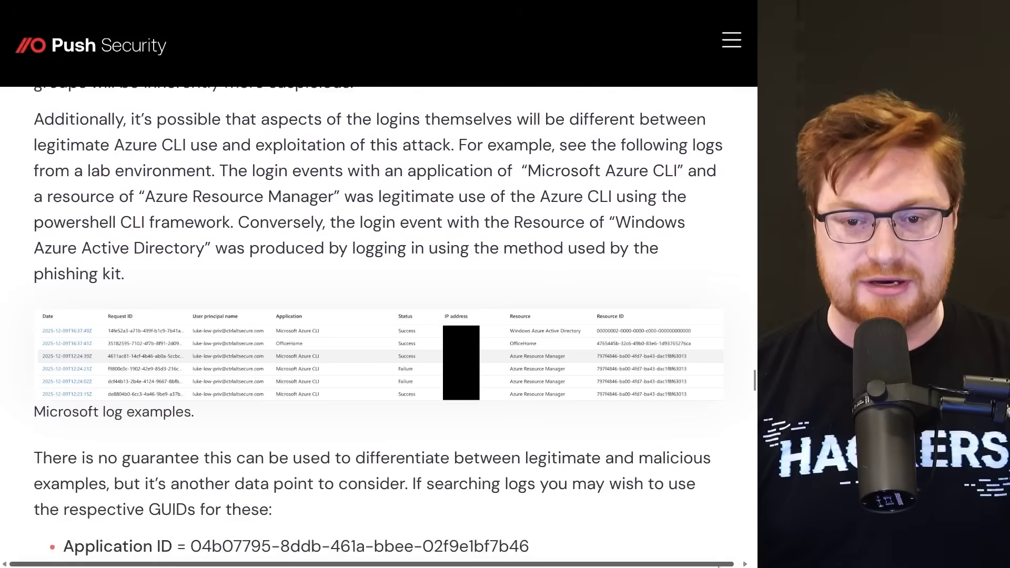
{"action": "left_click_drag", "start_coordinate": [223, 170], "coordinate": [658, 165]}
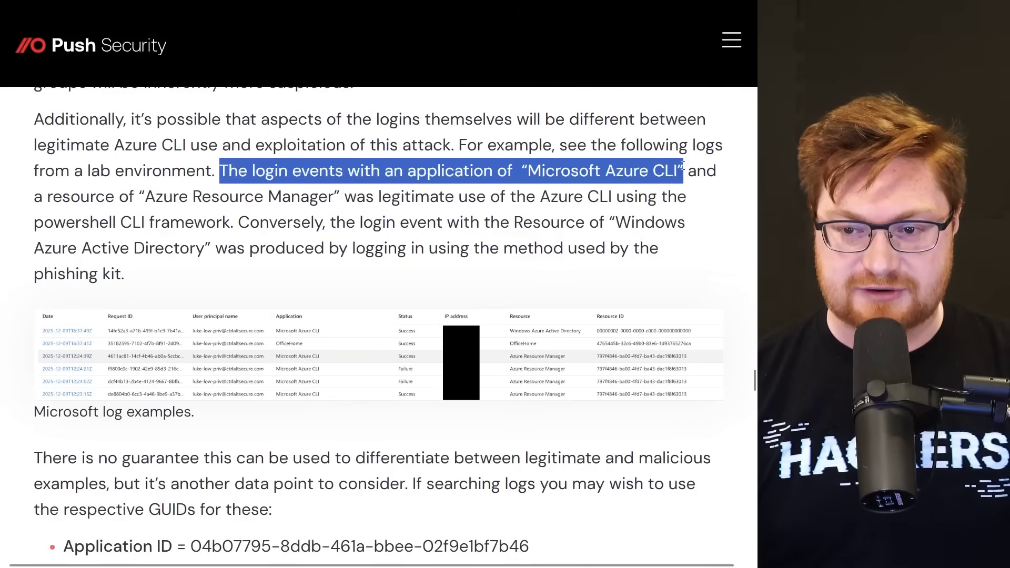
{"action": "left_click", "coordinate": [683, 166]}
{"action": "left_click_drag", "start_coordinate": [143, 195], "coordinate": [594, 199]}
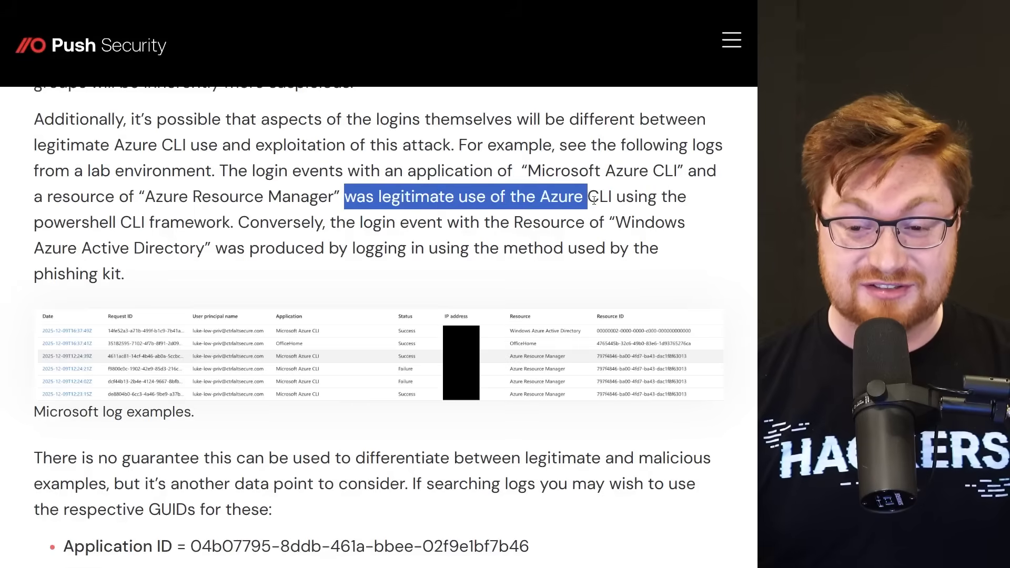
{"action": "left_click", "coordinate": [689, 212]}
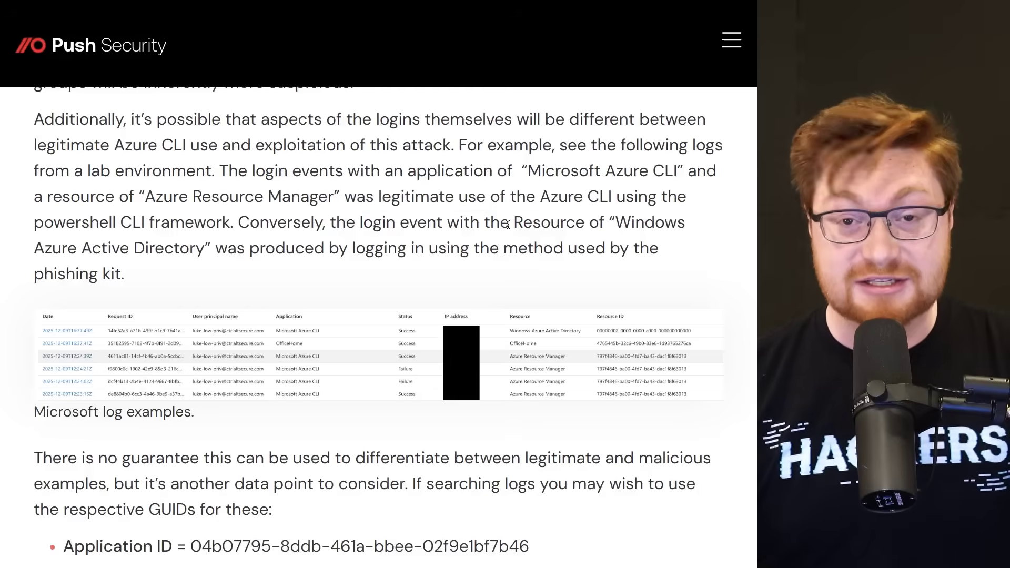
- Examine the Application ID and Resource ID to search logs for, highlighting both, and review the non-interactive login examples down to the IoCs section
{"action": "scroll", "coordinate": [508, 225], "scroll_direction": "down", "scroll_amount": 5}
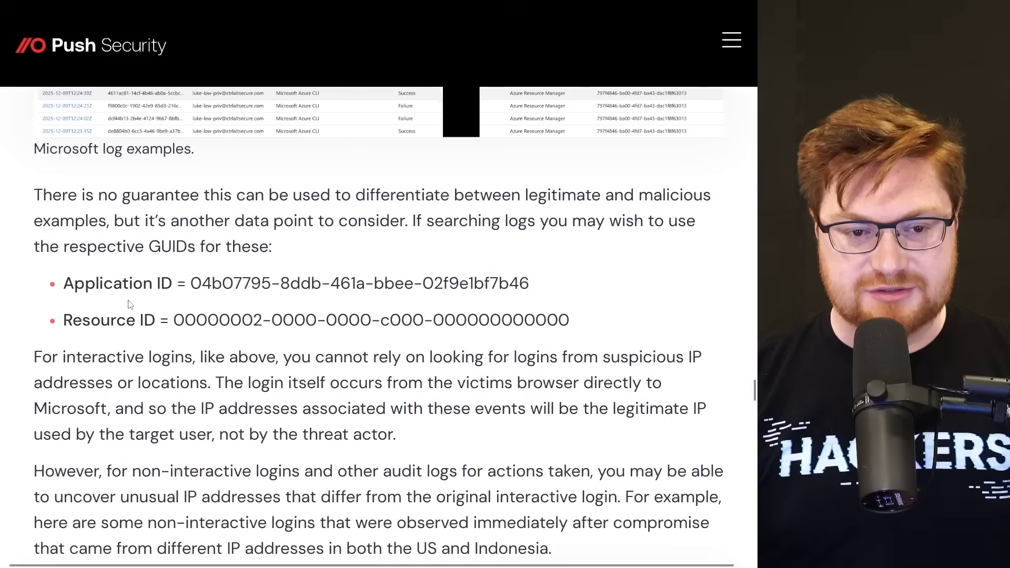
{"action": "left_click_drag", "start_coordinate": [64, 287], "coordinate": [585, 337]}
{"action": "left_click", "coordinate": [585, 336]}
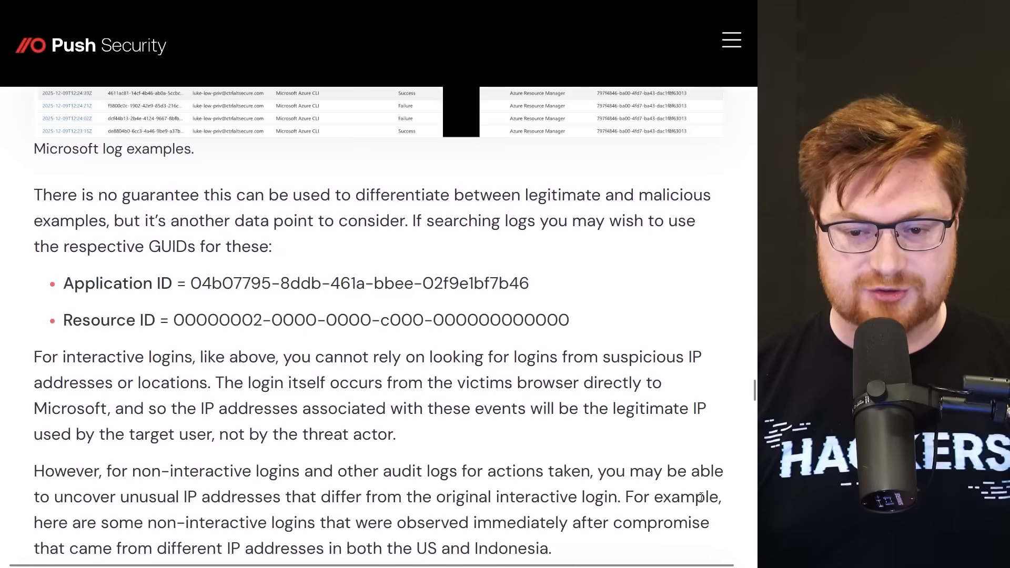
{"action": "scroll", "coordinate": [701, 497], "scroll_direction": "down", "scroll_amount": 5}
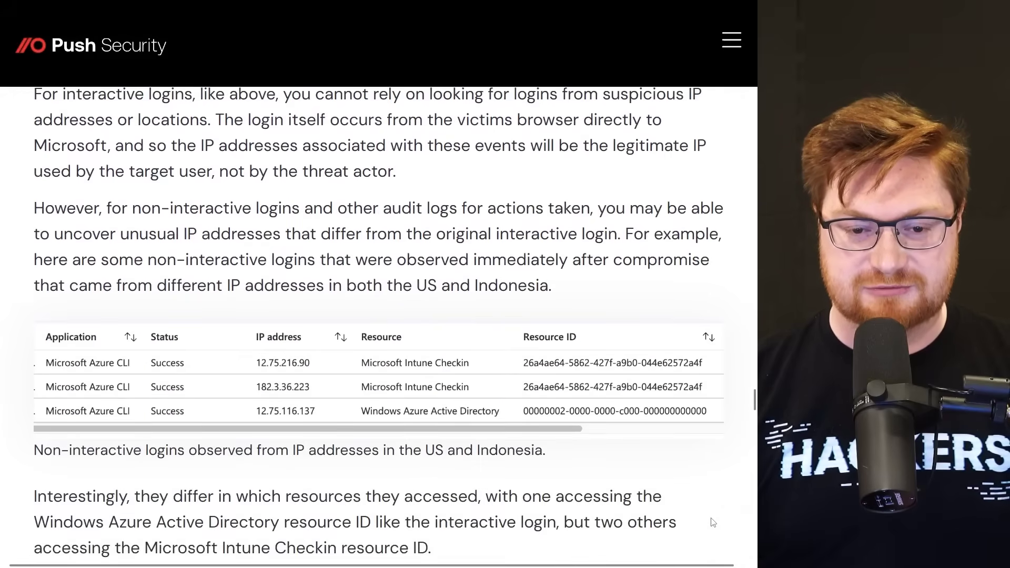
{"action": "scroll", "coordinate": [713, 523], "scroll_direction": "down", "scroll_amount": 4}
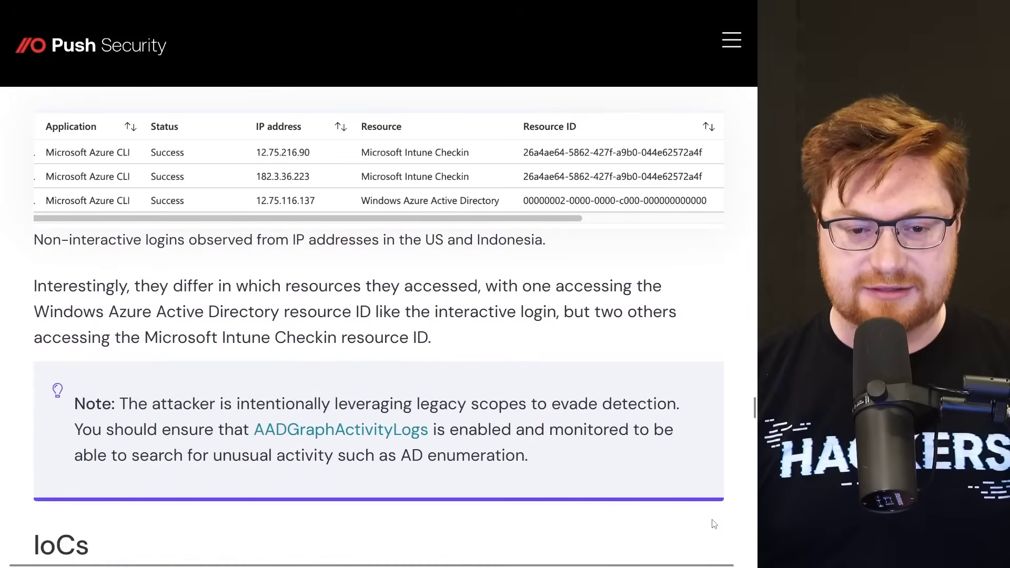
{"action": "scroll", "coordinate": [714, 524], "scroll_direction": "down", "scroll_amount": 3}
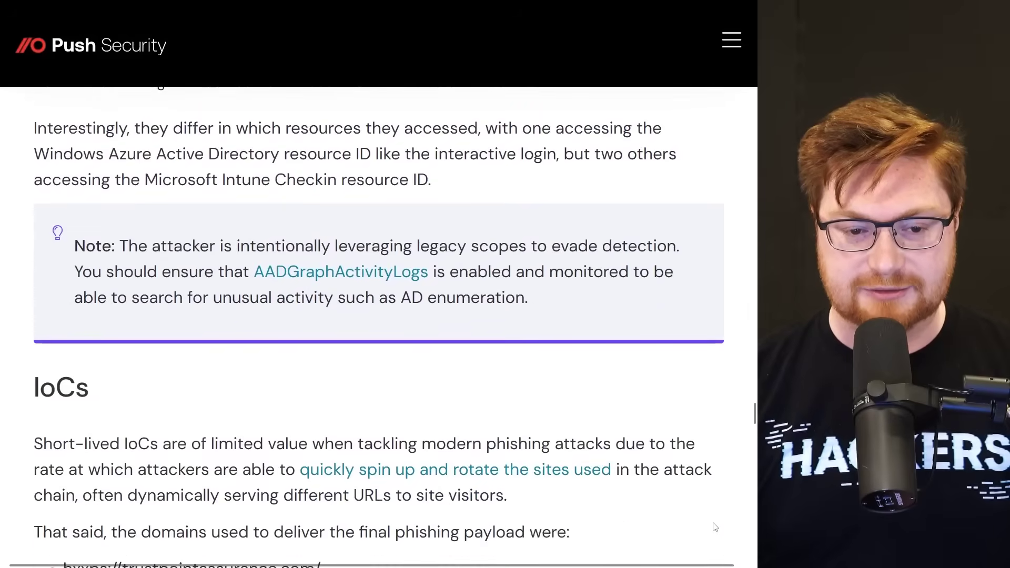